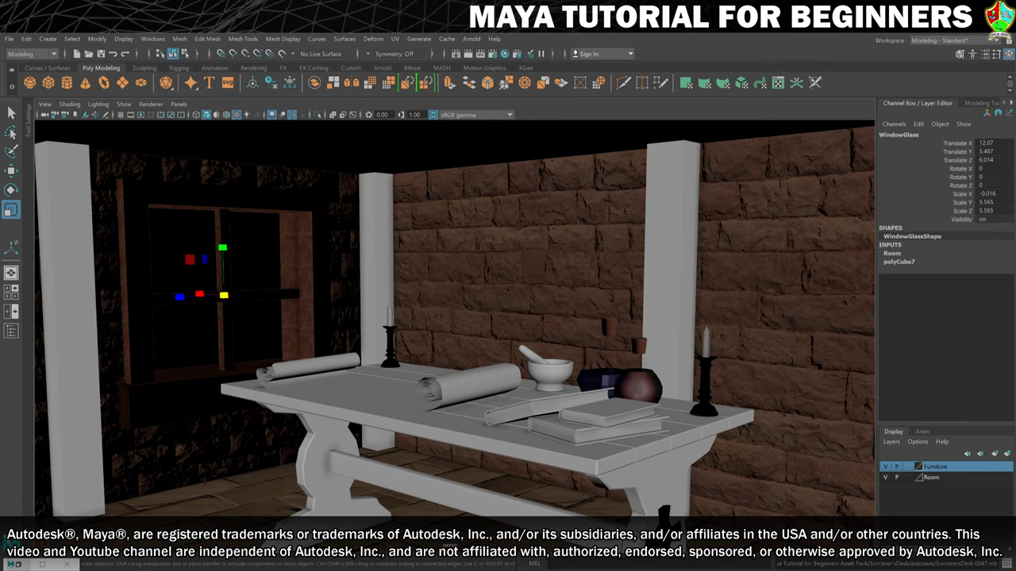
# Step: Isolate the front tabletop plank by hiding all unselected objects, and frame it in the viewport
pyautogui.click(544, 452)
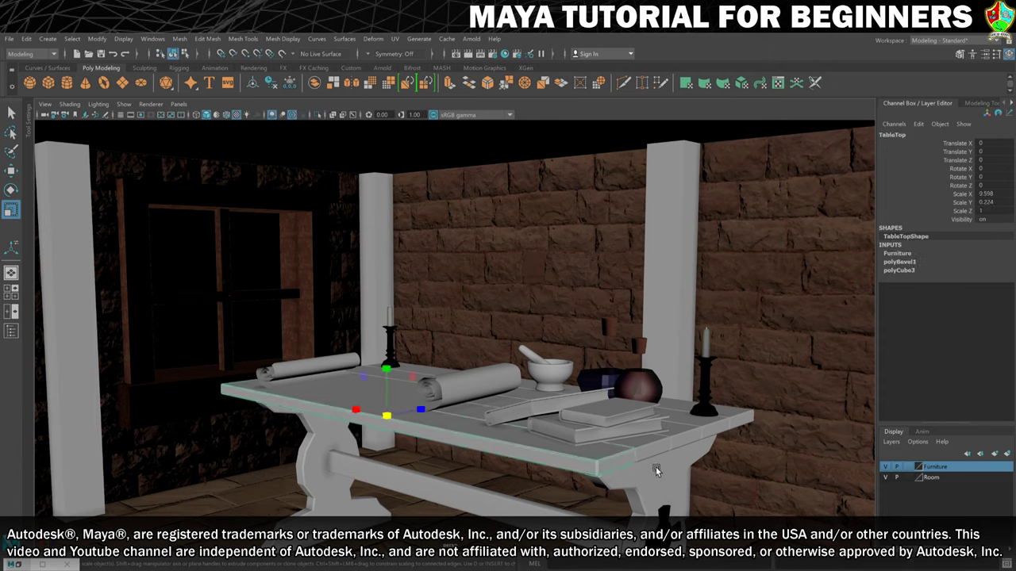
pyautogui.click(646, 492)
pyautogui.click(645, 488)
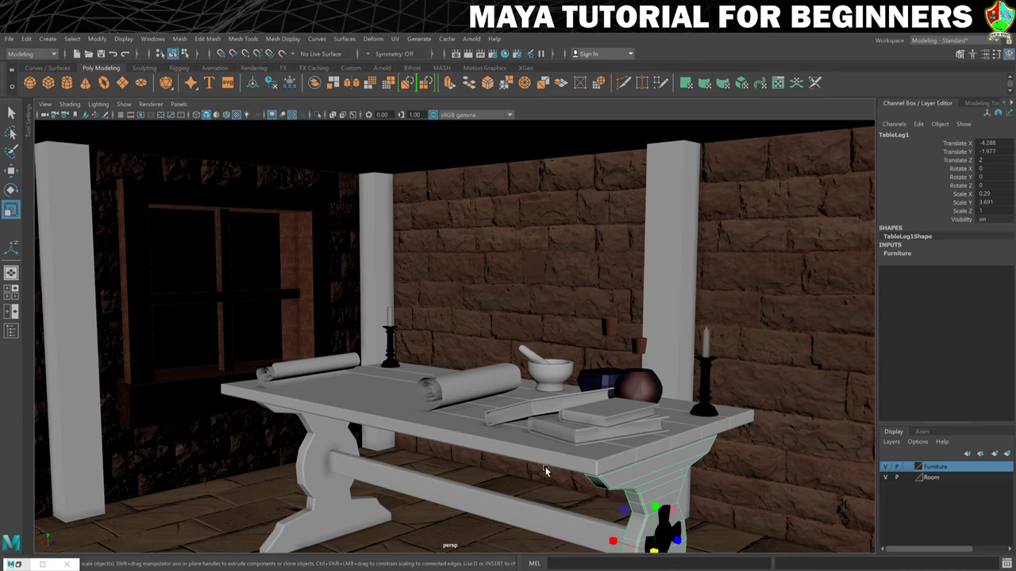
pyautogui.click(518, 437)
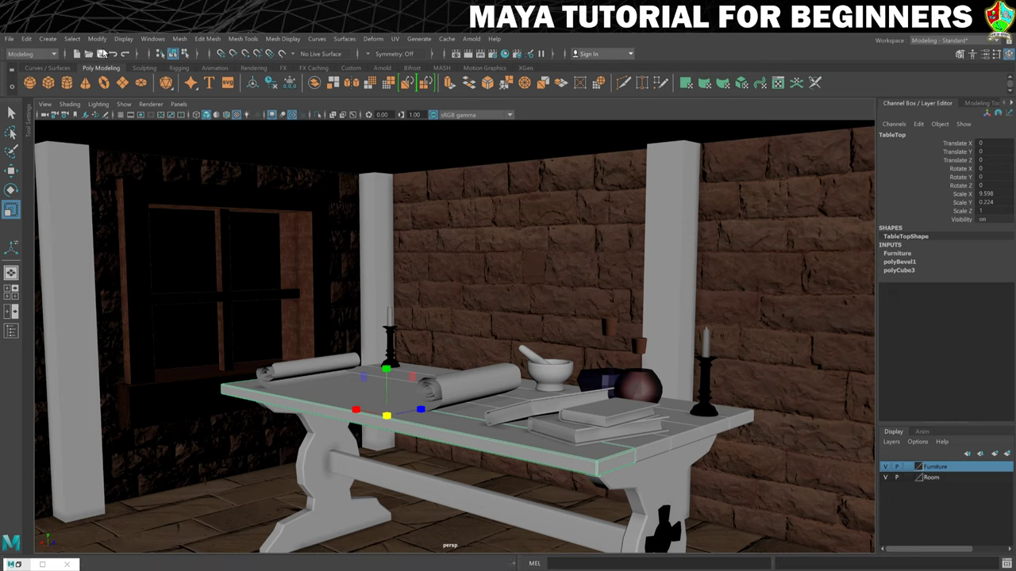
pyautogui.click(123, 38)
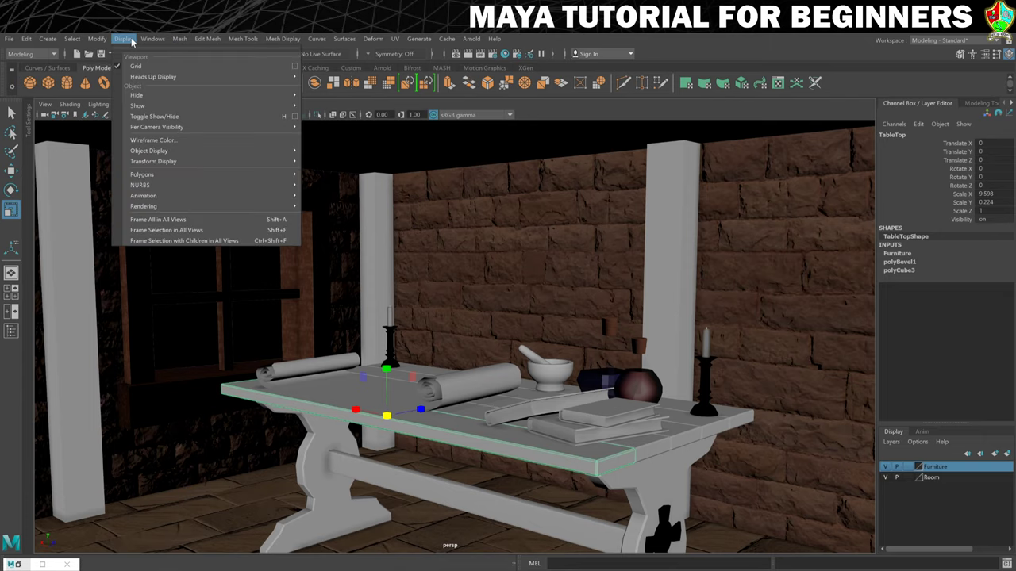
pyautogui.moveTo(159, 96)
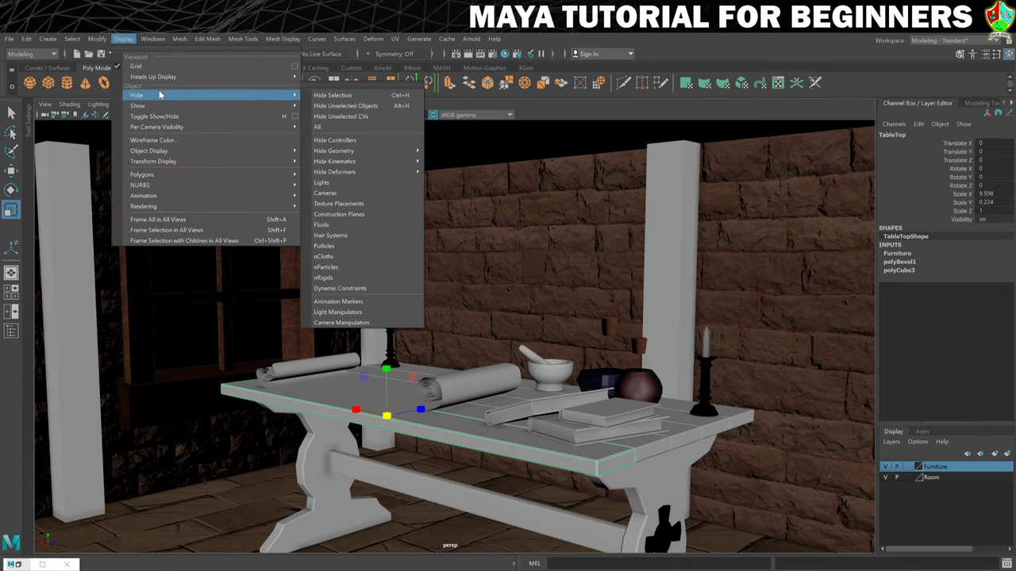
pyautogui.click(347, 106)
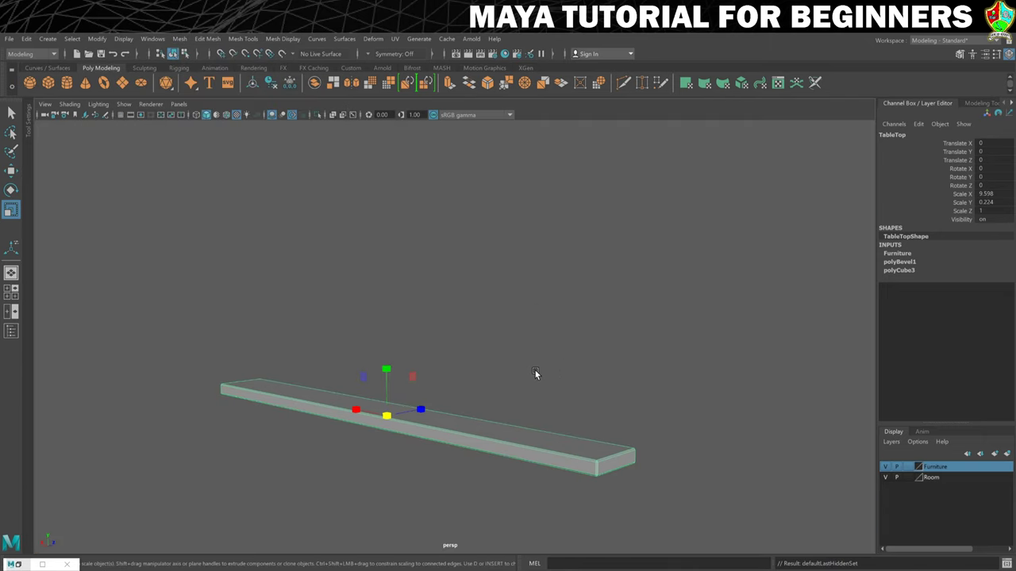
pyautogui.press('f')
pyautogui.keyDown('alt'); pyautogui.moveTo(609, 341); pyautogui.dragTo(518, 320); pyautogui.keyUp('alt')
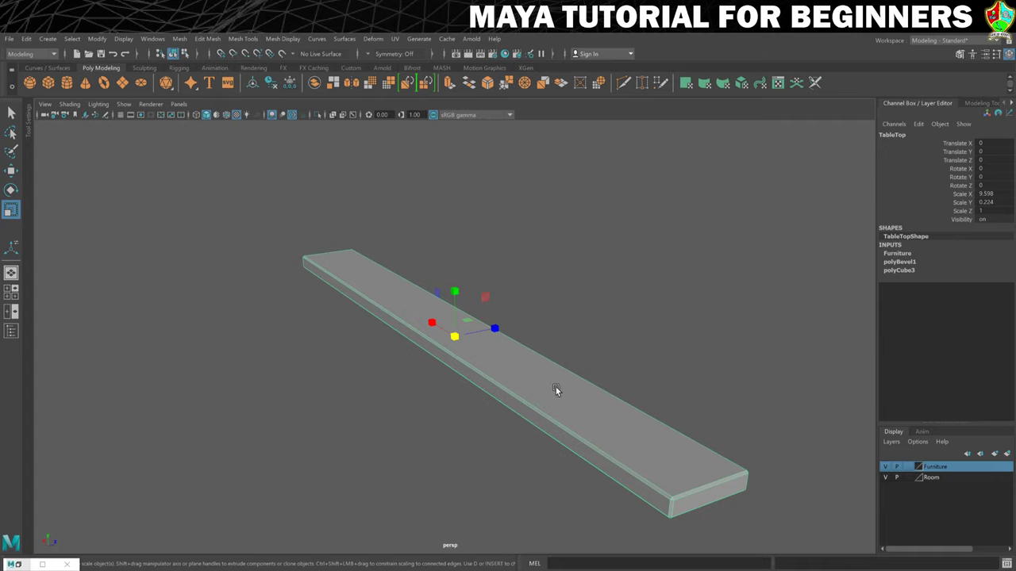
# Step: Select the plank's top and bottom faces and grow the selection to include the surrounding bevel faces
pyautogui.keyDown('alt'); pyautogui.moveTo(551, 388); pyautogui.dragTo(521, 372); pyautogui.keyUp('alt')
pyautogui.moveTo(494, 361); pyautogui.dragTo(490, 334, button='right')
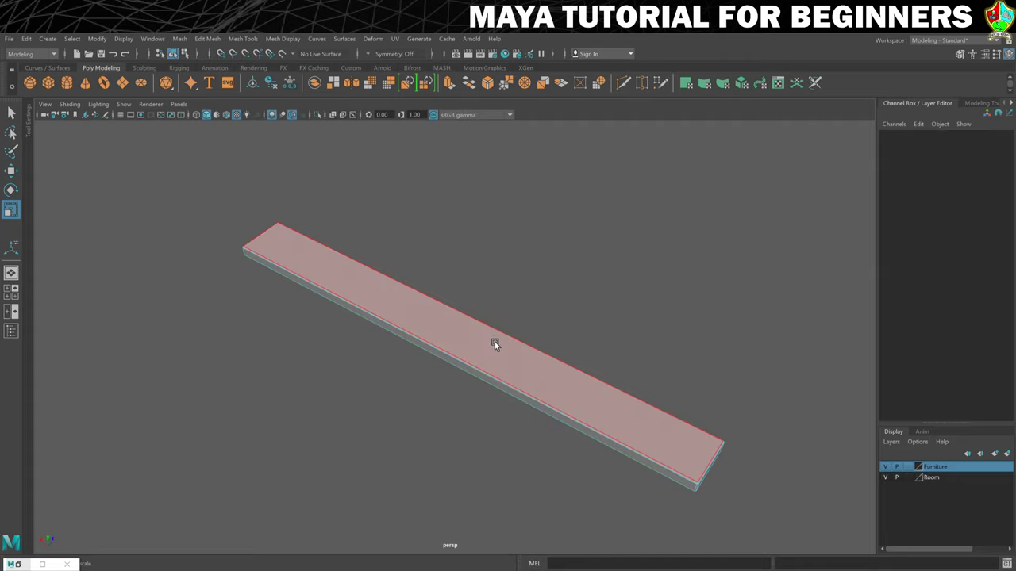
pyautogui.click(479, 344)
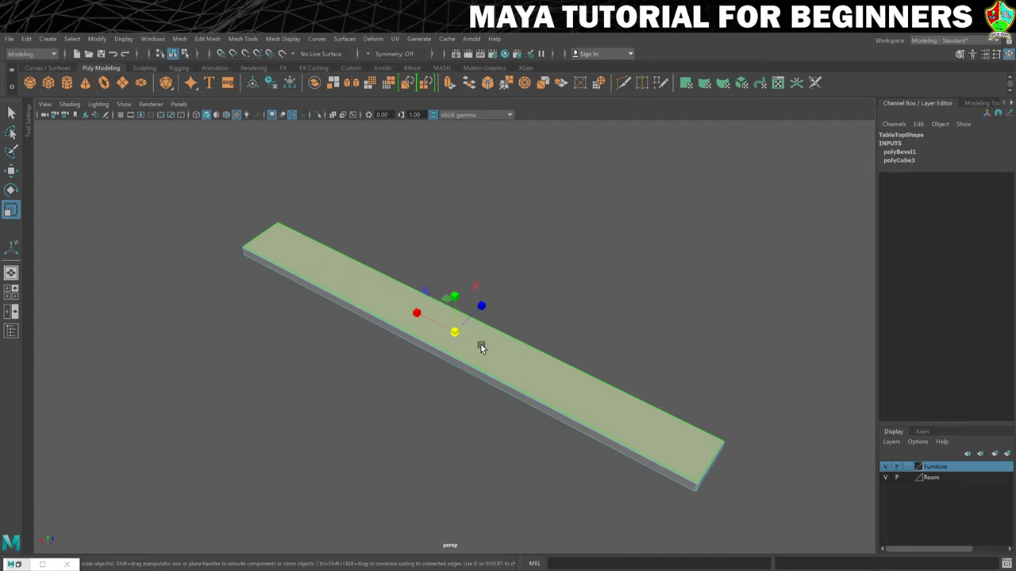
pyautogui.keyDown('alt'); pyautogui.moveTo(458, 445); pyautogui.dragTo(489, 357); pyautogui.keyUp('alt')
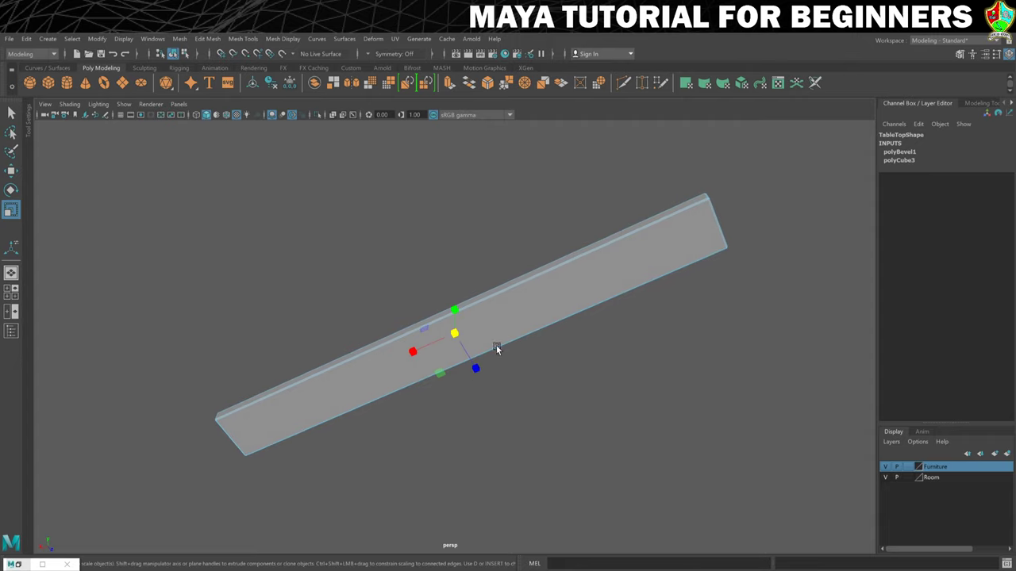
pyautogui.moveTo(544, 299)
pyautogui.keyDown('alt'); pyautogui.mouseDown()
pyautogui.moveTo(538, 273)
pyautogui.moveTo(528, 295)
pyautogui.mouseUp(); pyautogui.keyUp('alt')
pyautogui.keyDown('alt'); pyautogui.moveTo(424, 344); pyautogui.dragTo(594, 377, button='right'); pyautogui.keyUp('alt')
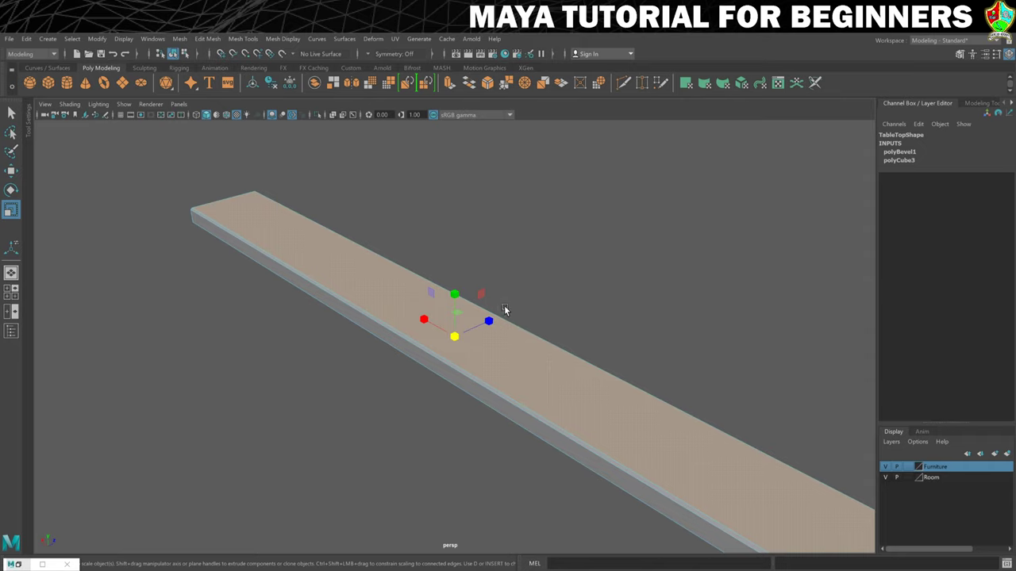
pyautogui.hotkey('shift', '.')
pyautogui.scroll(-3, 254, 274)
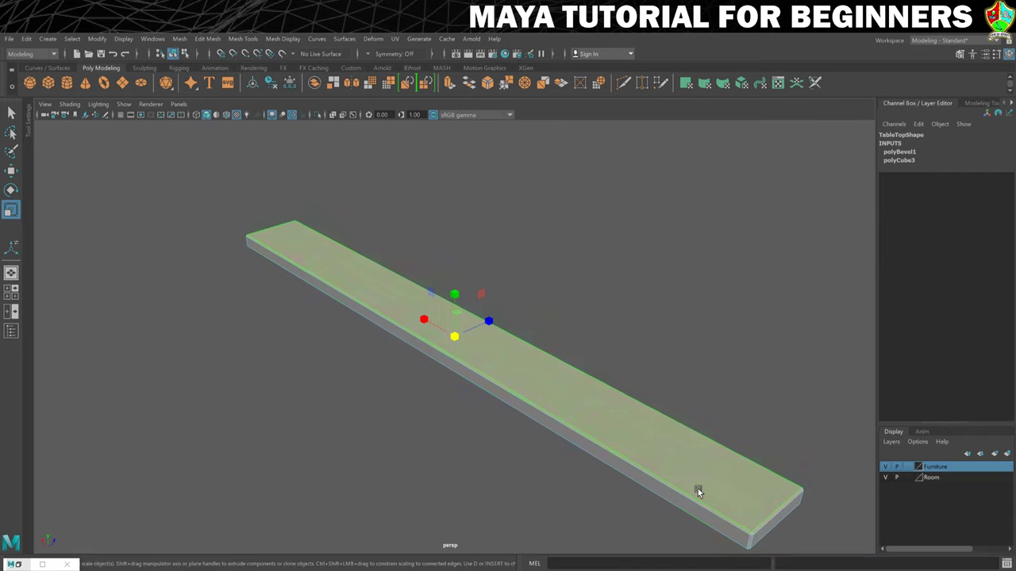
pyautogui.moveTo(508, 537)
pyautogui.keyDown('alt'); pyautogui.mouseDown()
pyautogui.moveTo(508, 508)
pyautogui.moveTo(544, 537)
pyautogui.moveTo(513, 547)
pyautogui.moveTo(514, 534)
pyautogui.mouseUp(); pyautogui.keyUp('alt')
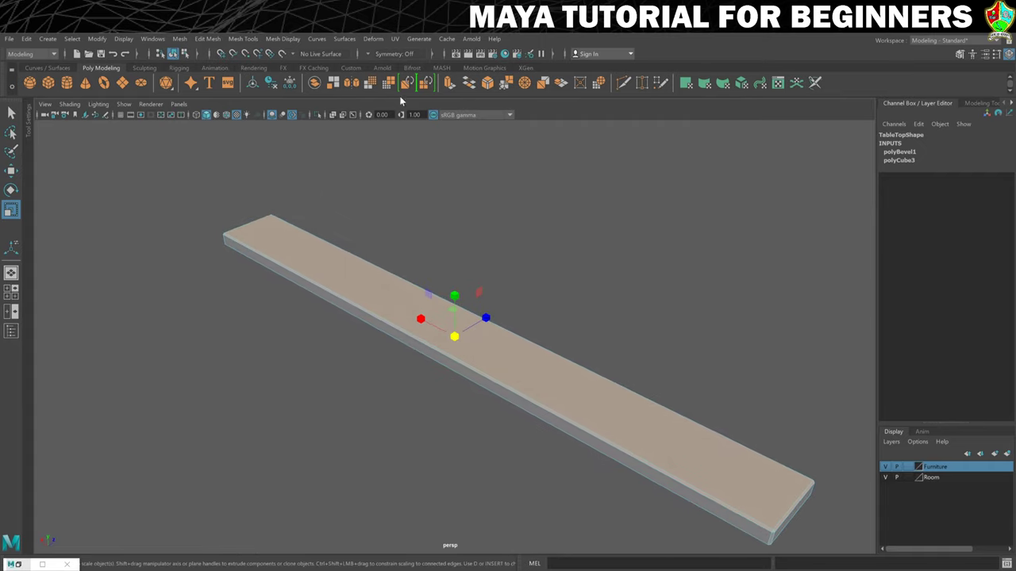
# Step: Switch to the UV Editing workspace with the plank's top and bottom faces still selected
pyautogui.click(393, 38)
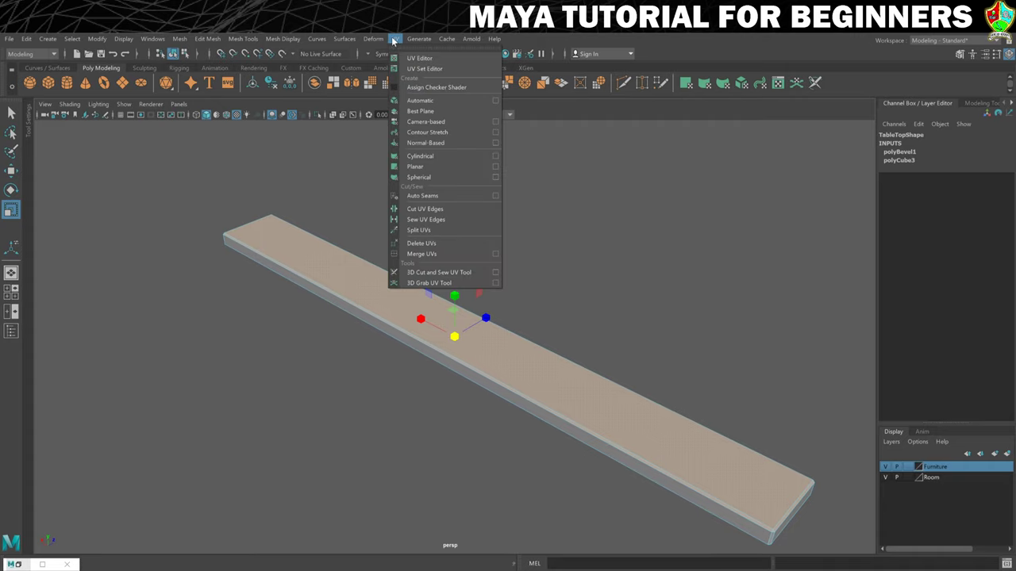
pyautogui.click(393, 38)
pyautogui.click(405, 335)
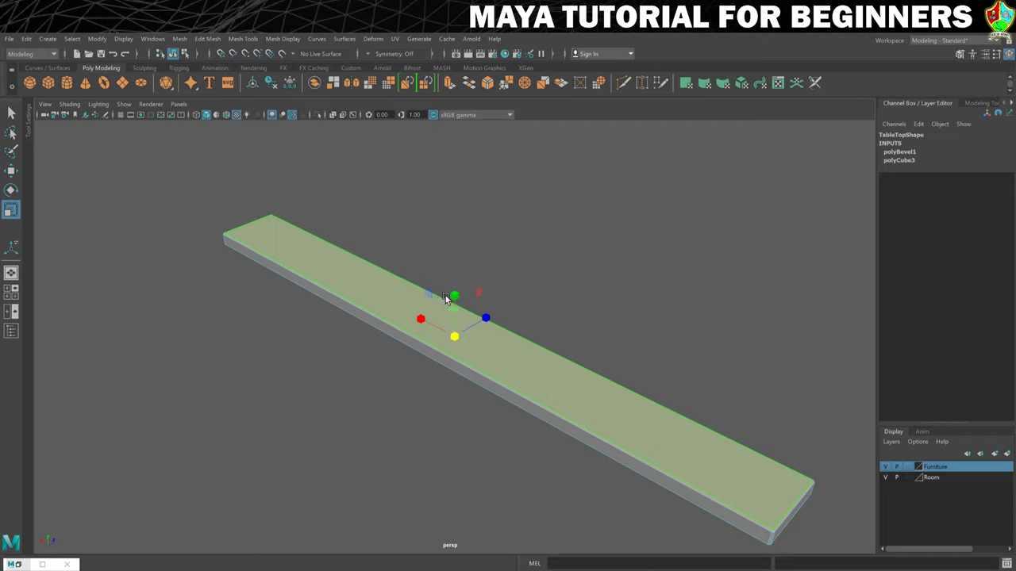
pyautogui.click(445, 297)
pyautogui.click(955, 40)
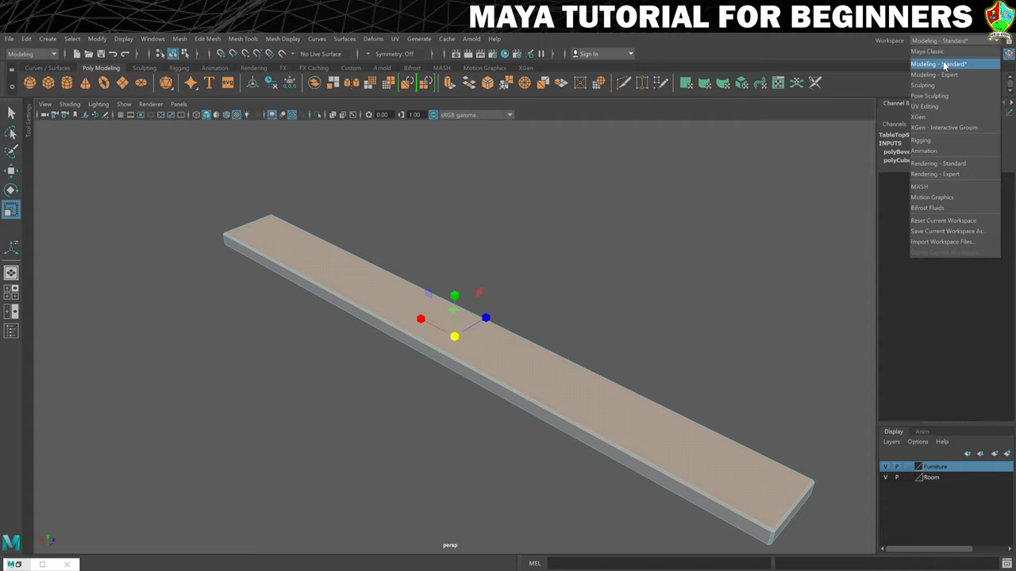
pyautogui.click(928, 107)
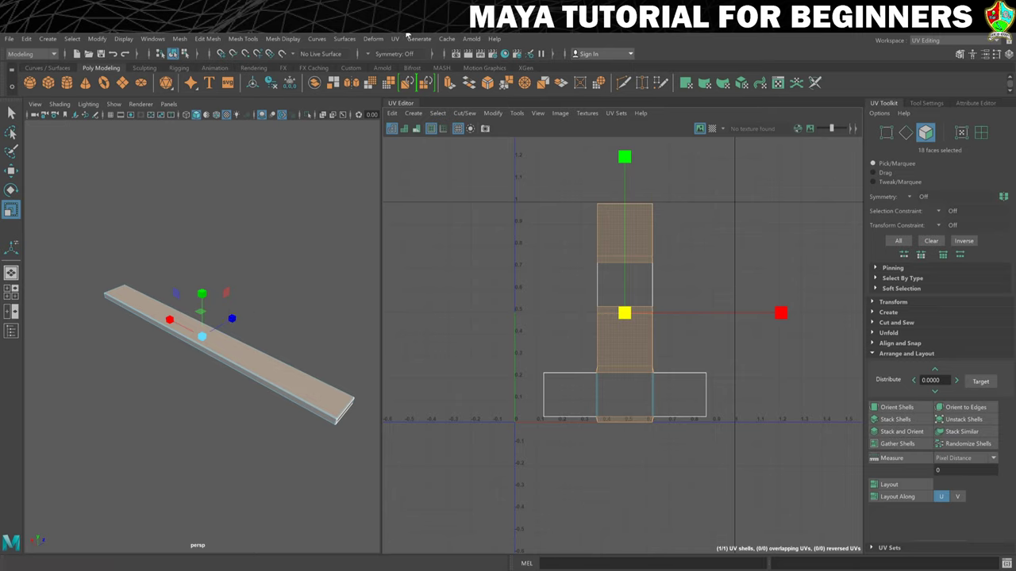
# Step: Apply a planar UV projection from the Y axis to the selected top, bottom and bevel faces
pyautogui.click(395, 39)
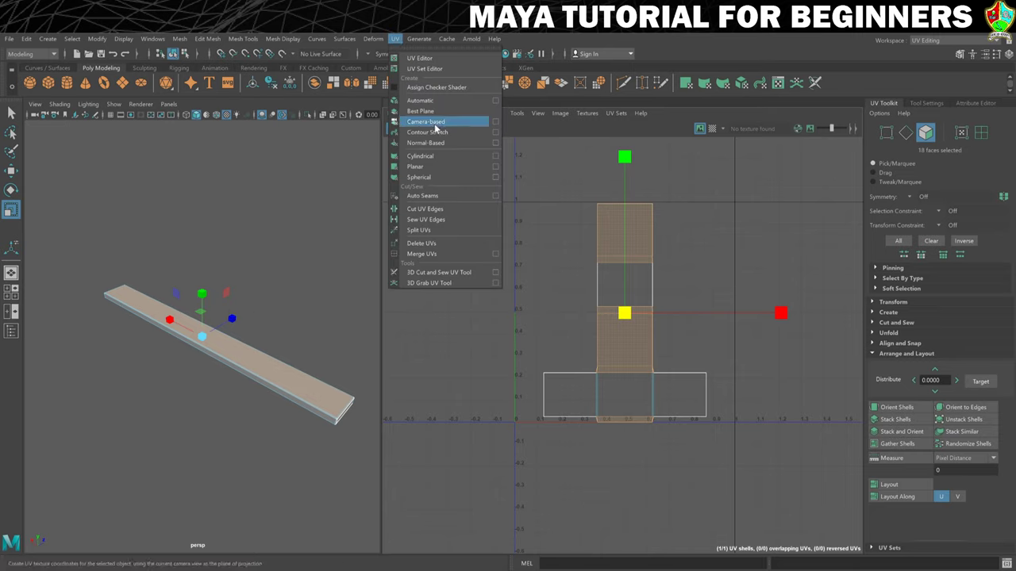
pyautogui.click(494, 166)
pyautogui.click(662, 207)
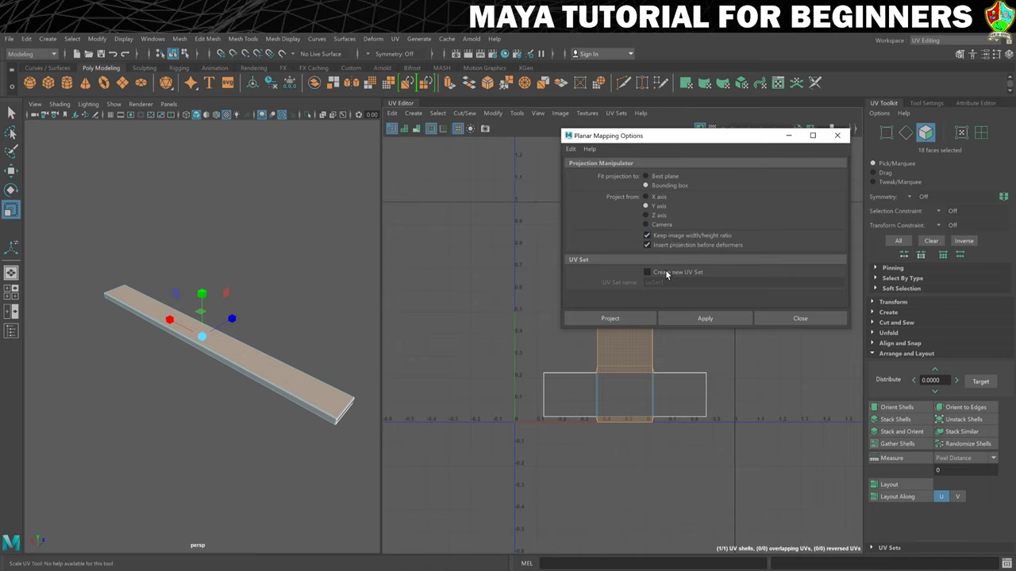
pyautogui.click(626, 320)
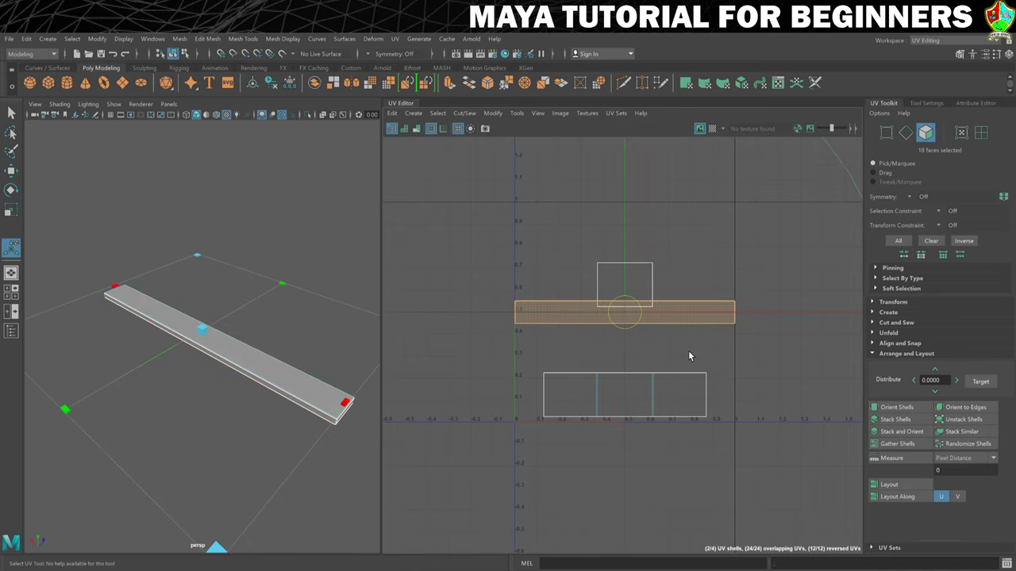
pyautogui.click(589, 302)
# Step: Rotate the projected top and bottom UVs 90 degrees clockwise and move them just past the U=1 edge of the UV tile
pyautogui.click(876, 302)
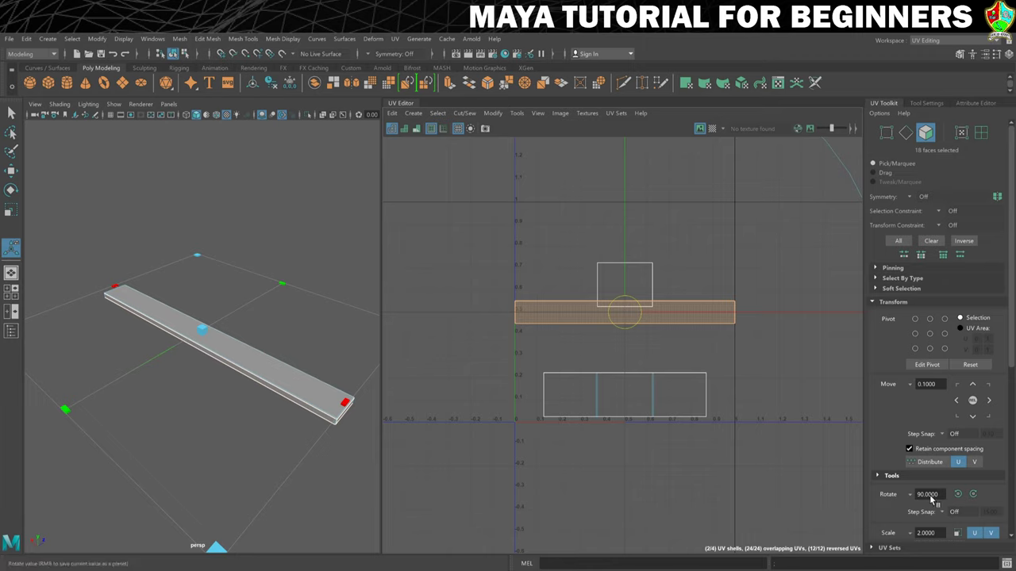
pyautogui.click(965, 496)
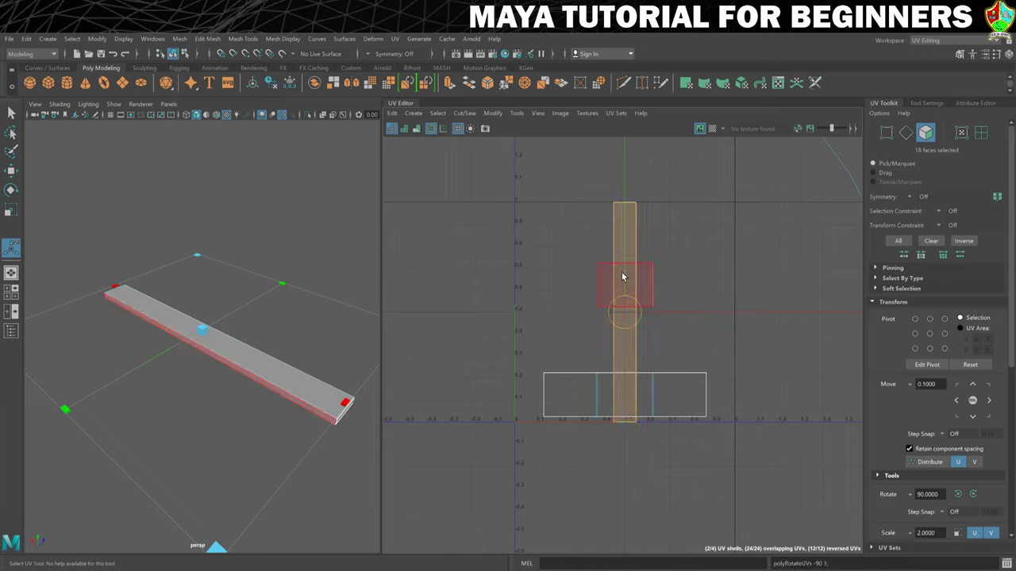
pyautogui.press('w')
pyautogui.moveTo(784, 312); pyautogui.dragTo(923, 312)
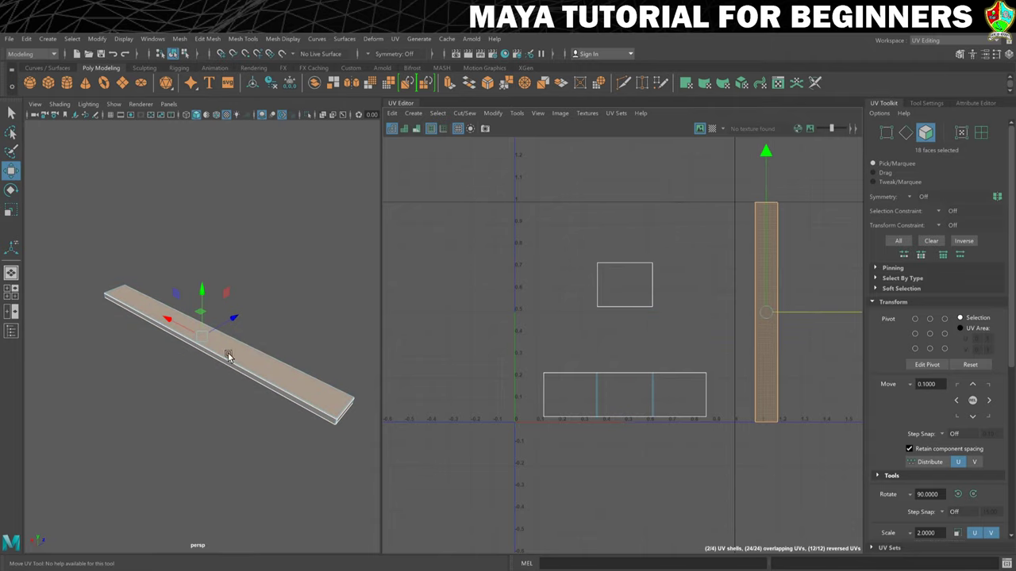
# Step: Select the plank's two long side faces and apply a planar UV projection to them from the Z axis
pyautogui.keyDown('alt'); pyautogui.moveTo(230, 360); pyautogui.dragTo(200, 338); pyautogui.keyUp('alt')
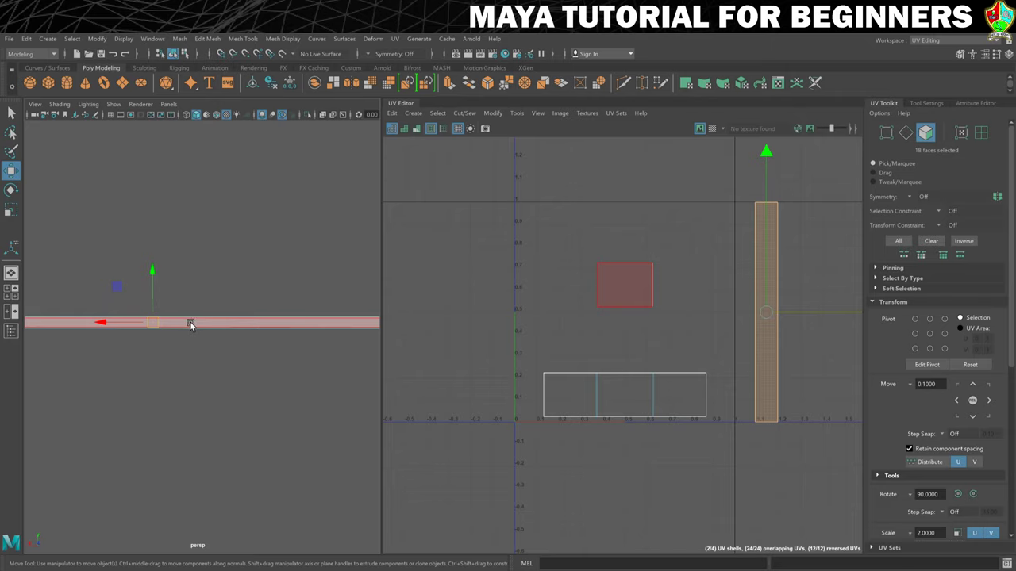
pyautogui.click(191, 323)
pyautogui.keyDown('alt'); pyautogui.moveTo(229, 377); pyautogui.dragTo(273, 352); pyautogui.keyUp('alt')
pyautogui.keyDown('shift'); pyautogui.click(177, 317); pyautogui.keyUp('shift')
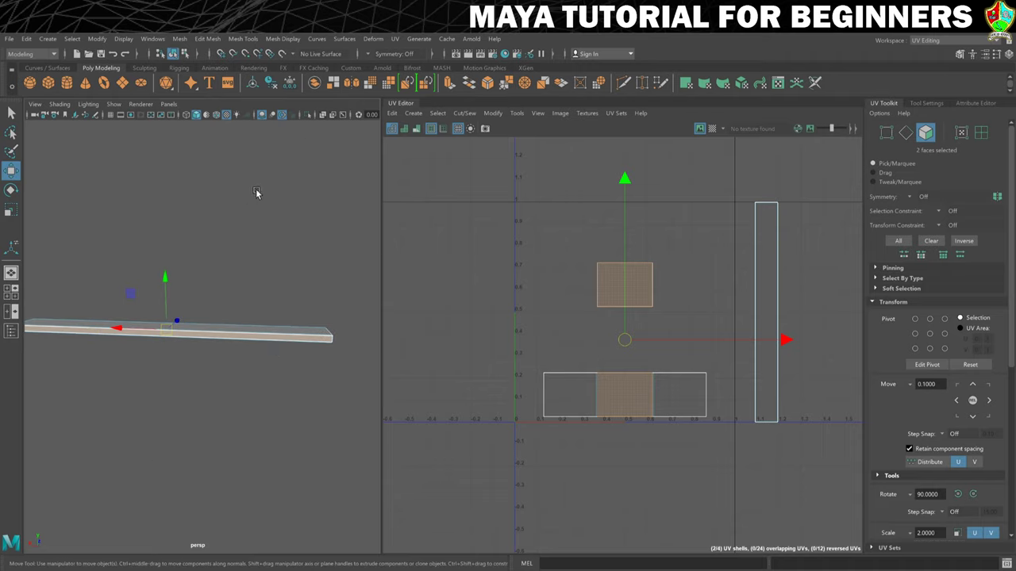
pyautogui.click(395, 38)
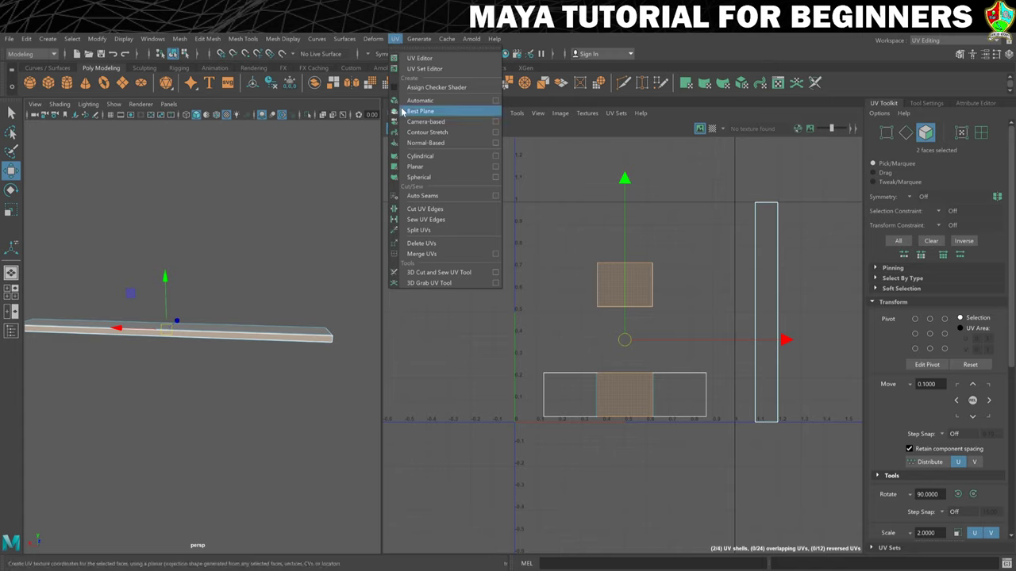
pyautogui.click(492, 171)
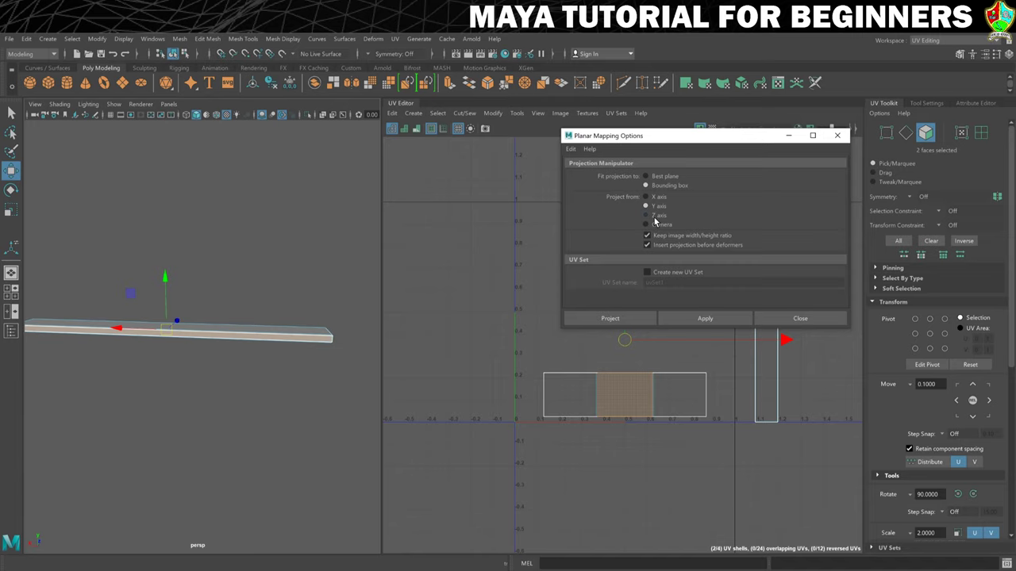
pyautogui.click(639, 320)
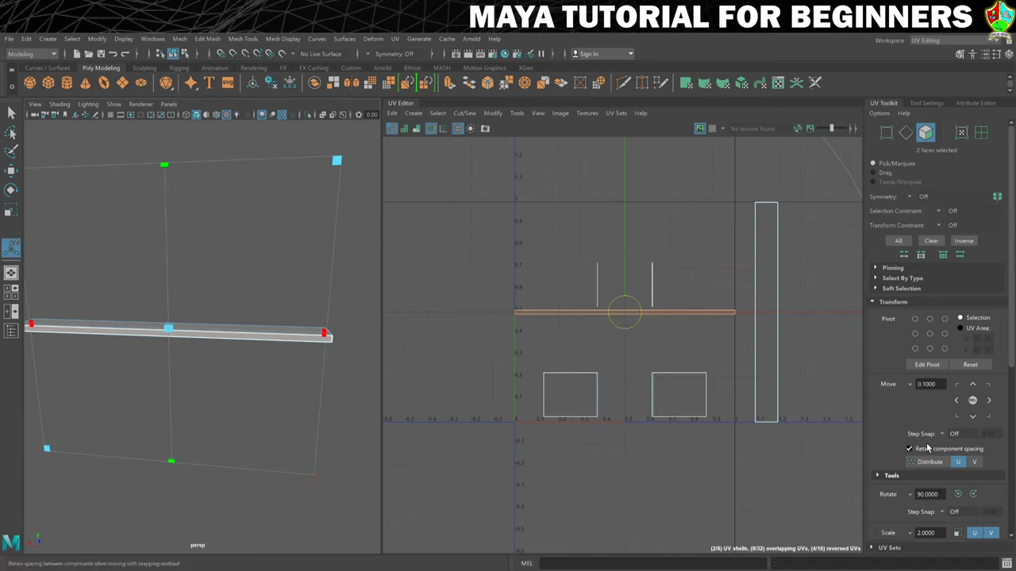
# Step: Rotate the long side UVs 90 degrees clockwise and place them beside the top and bottom strip outside the UV tile
pyautogui.scroll(-2, 932, 448)
pyautogui.click(973, 463)
pyautogui.press('w')
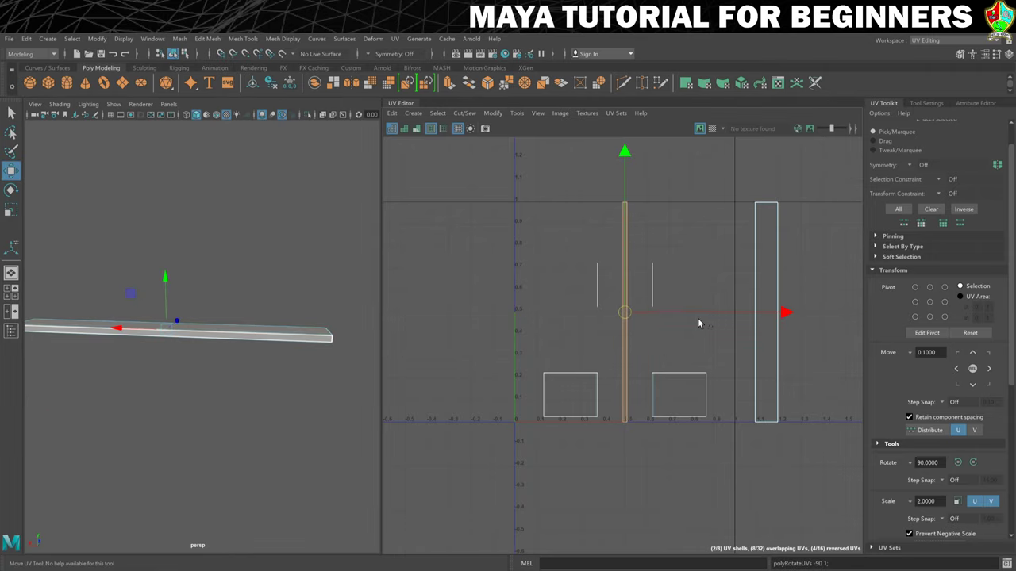
pyautogui.moveTo(675, 311); pyautogui.dragTo(848, 324)
# Step: Select the faces at both ends of the plank together with their narrow vertical bevel faces
pyautogui.moveTo(222, 355)
pyautogui.keyDown('alt'); pyautogui.mouseDown()
pyautogui.moveTo(263, 360)
pyautogui.moveTo(223, 360)
pyautogui.mouseUp(); pyautogui.keyUp('alt')
pyautogui.click(232, 395)
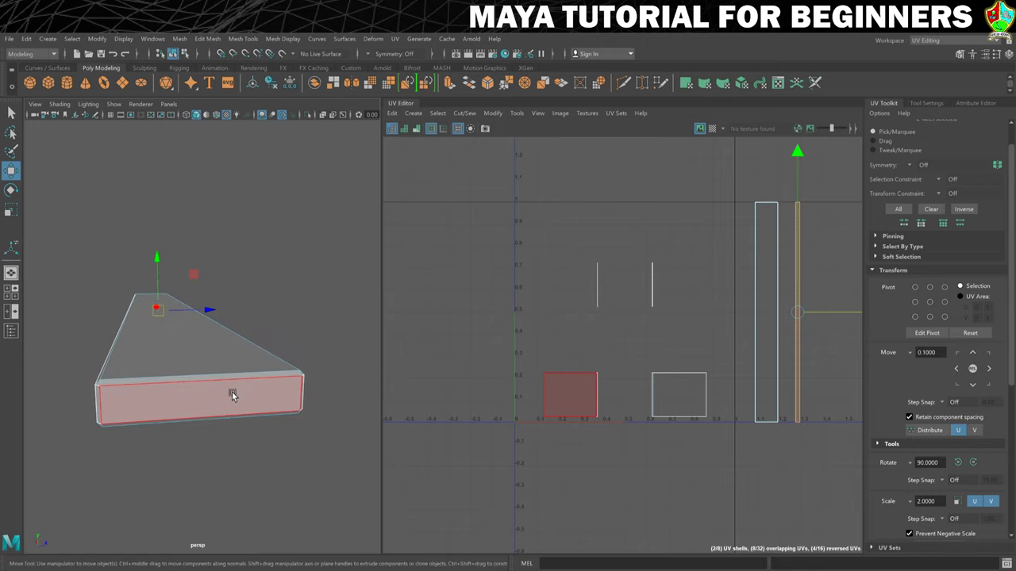
pyautogui.click(232, 395)
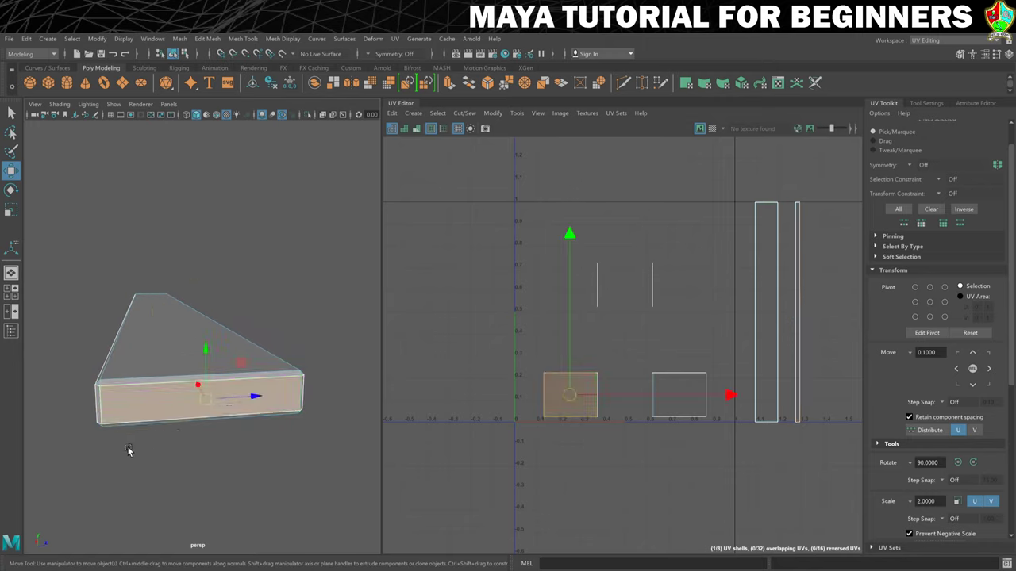
pyautogui.keyDown('shift'); pyautogui.click(99, 412); pyautogui.keyUp('shift')
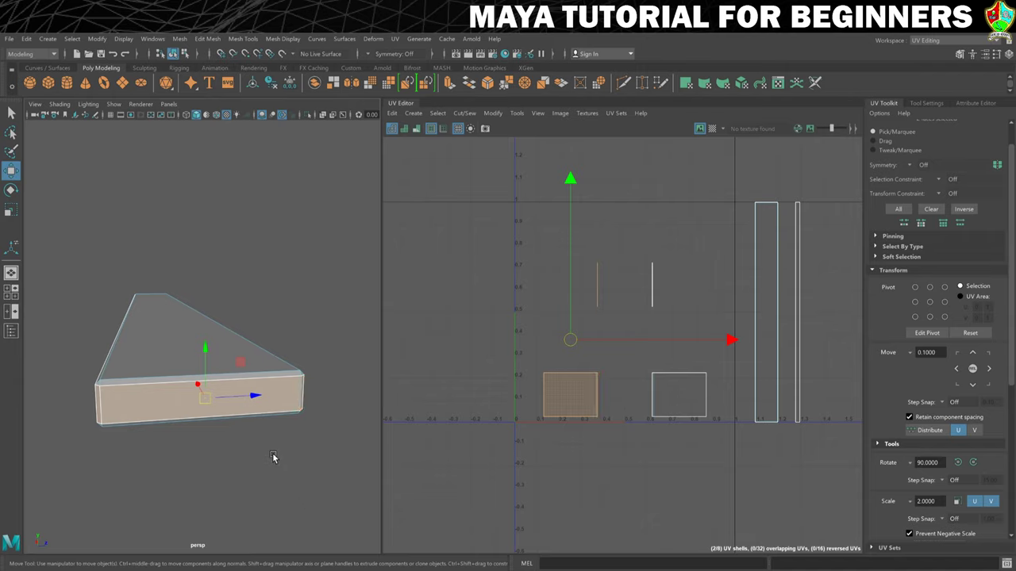
pyautogui.scroll(-5, 267, 449)
pyautogui.keyDown('alt'); pyautogui.moveTo(114, 388); pyautogui.dragTo(222, 390); pyautogui.keyUp('alt')
pyautogui.scroll(3, 252, 391)
pyautogui.scroll(2, 252, 392)
pyautogui.keyDown('shift'); pyautogui.click(245, 390); pyautogui.keyUp('shift')
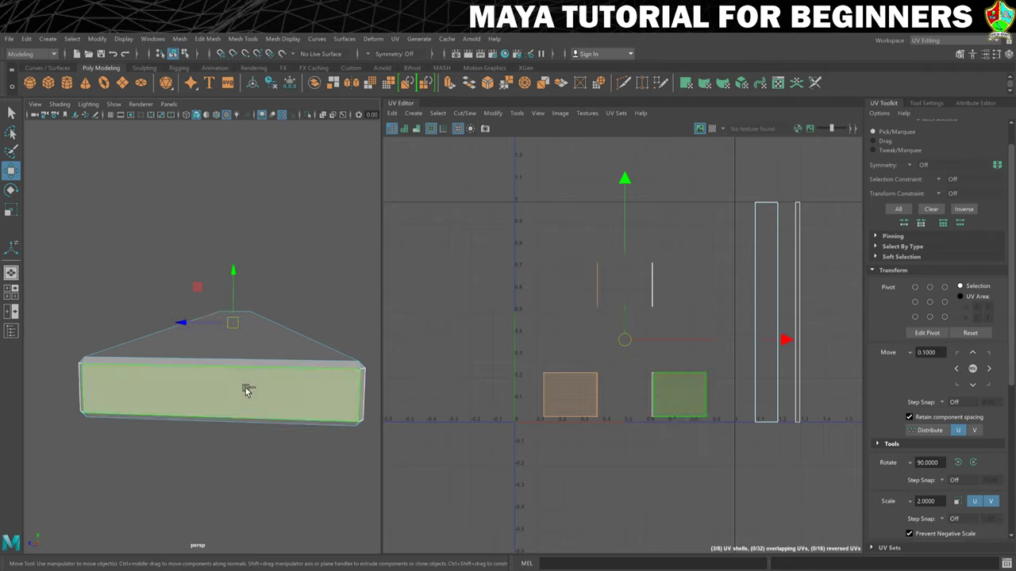
pyautogui.keyDown('shift'); pyautogui.click(361, 395); pyautogui.keyUp('shift')
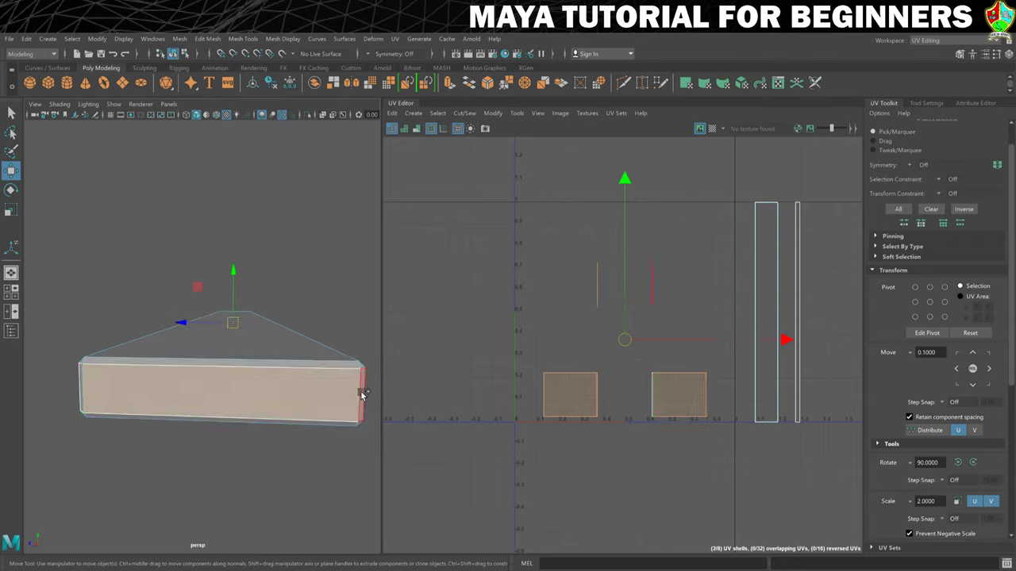
pyautogui.keyDown('alt'); pyautogui.moveTo(209, 453); pyautogui.dragTo(209, 452); pyautogui.keyUp('alt')
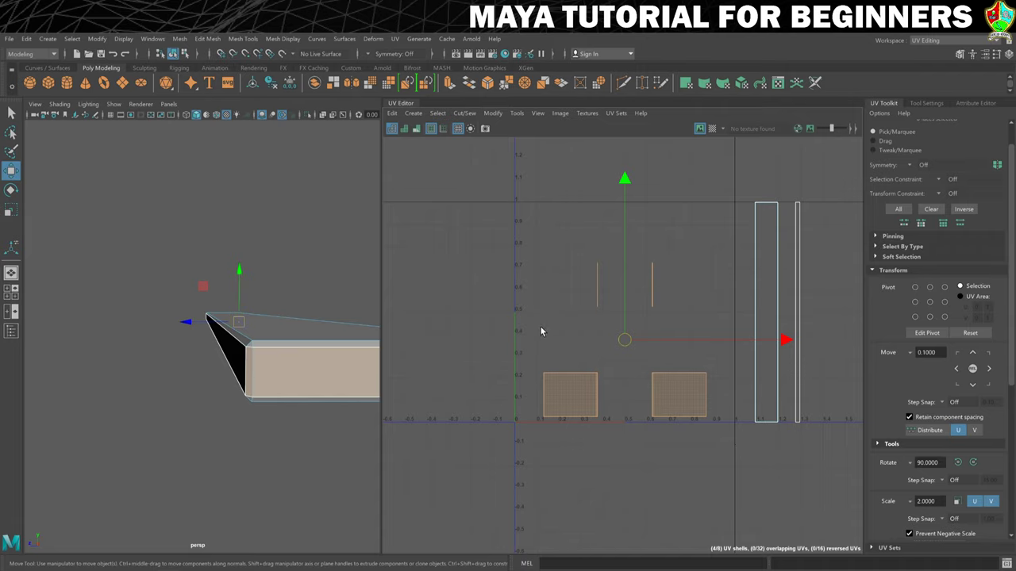
# Step: Apply a planar UV projection from the X axis to the selected end faces
pyautogui.click(478, 228)
pyautogui.moveTo(471, 226); pyautogui.dragTo(728, 469)
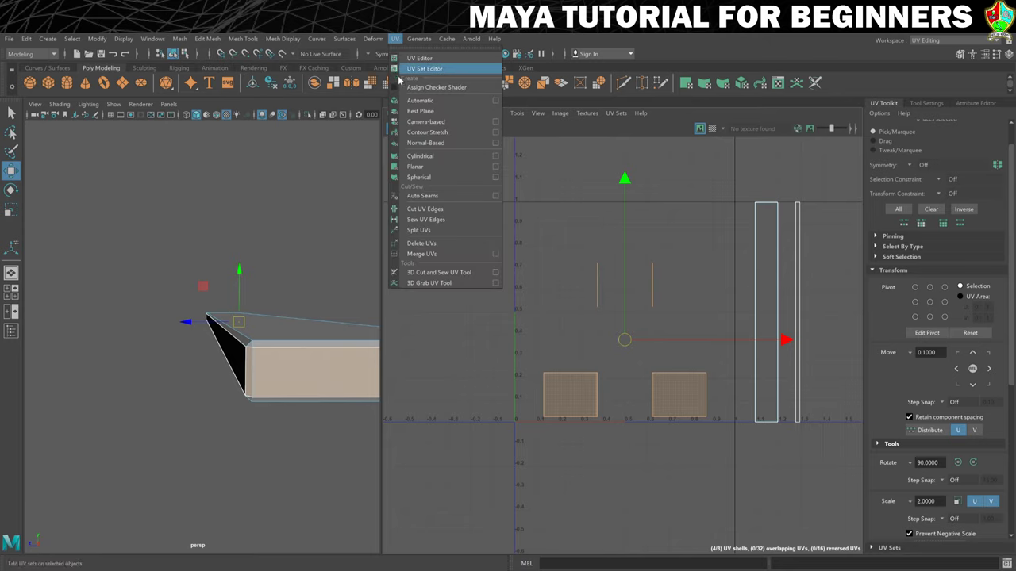
pyautogui.click(495, 167)
pyautogui.click(656, 206)
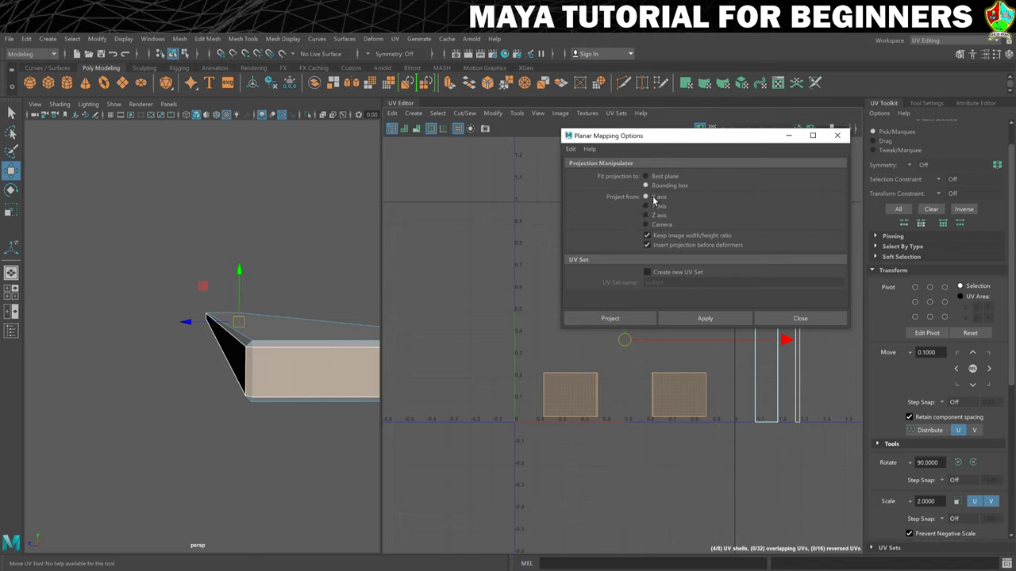
pyautogui.click(605, 319)
pyautogui.click(585, 380)
pyautogui.click(675, 322)
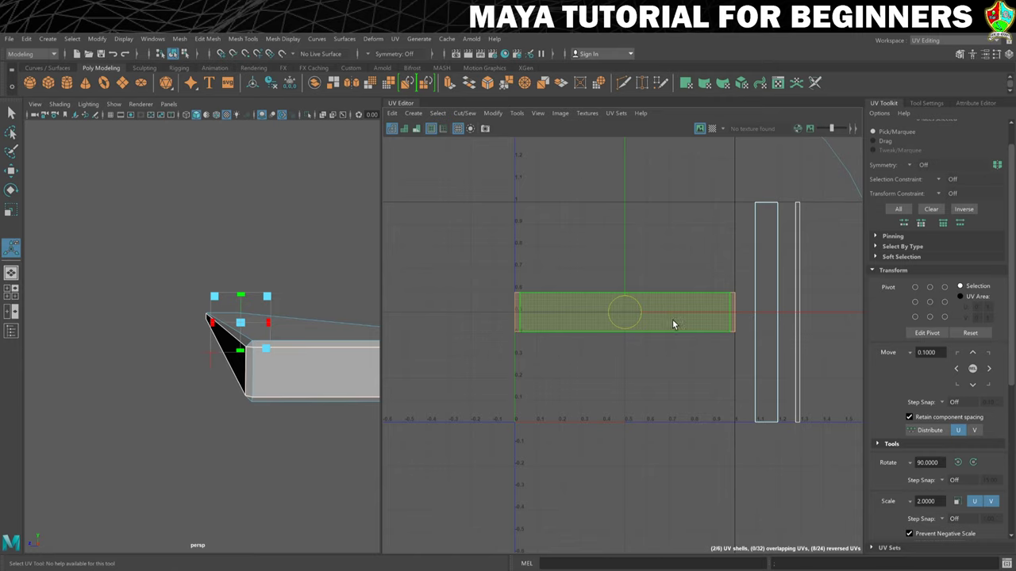
# Step: Select one of the overlapping end UV shells in UV Shell mode and move it down clear of the other
pyautogui.moveTo(657, 317); pyautogui.dragTo(610, 298, button='right')
pyautogui.click(641, 416)
pyautogui.click(611, 323)
pyautogui.press('w')
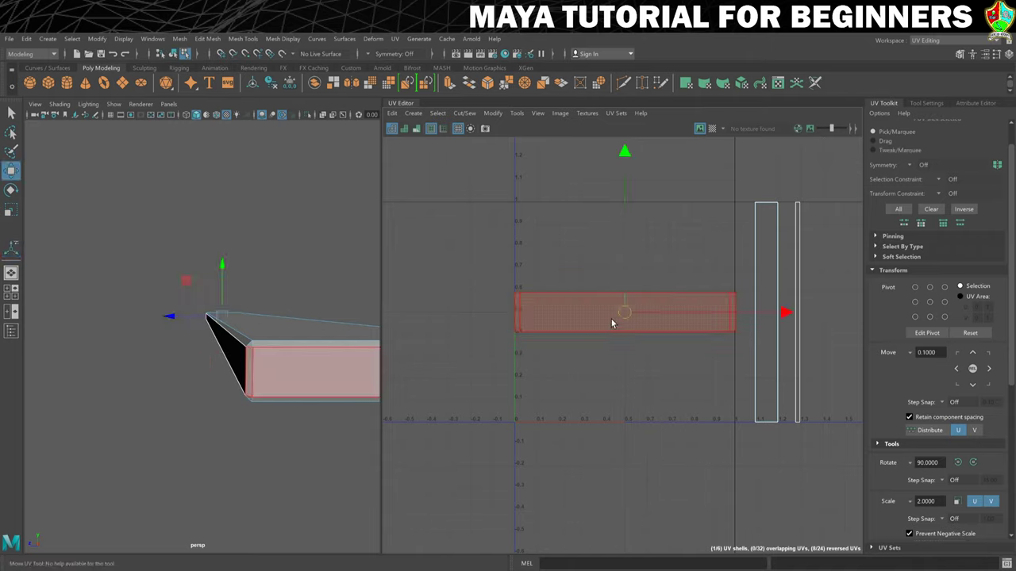
pyautogui.moveTo(626, 228); pyautogui.dragTo(625, 277)
# Step: Separate the overlapping long side shells, and move the plank's top shell off the bottom shell toward lower U
pyautogui.click(802, 260)
pyautogui.moveTo(836, 312); pyautogui.dragTo(764, 305)
pyautogui.click(765, 274)
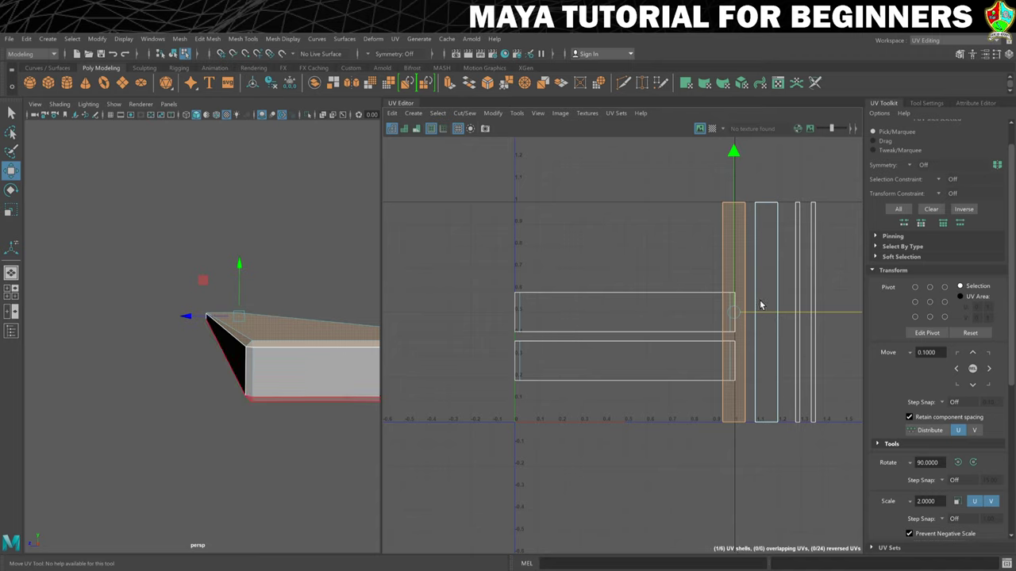
# Step: Select both end shells and move them toward lower U until they clear the top shell
pyautogui.click(671, 235)
pyautogui.moveTo(599, 256); pyautogui.dragTo(687, 393)
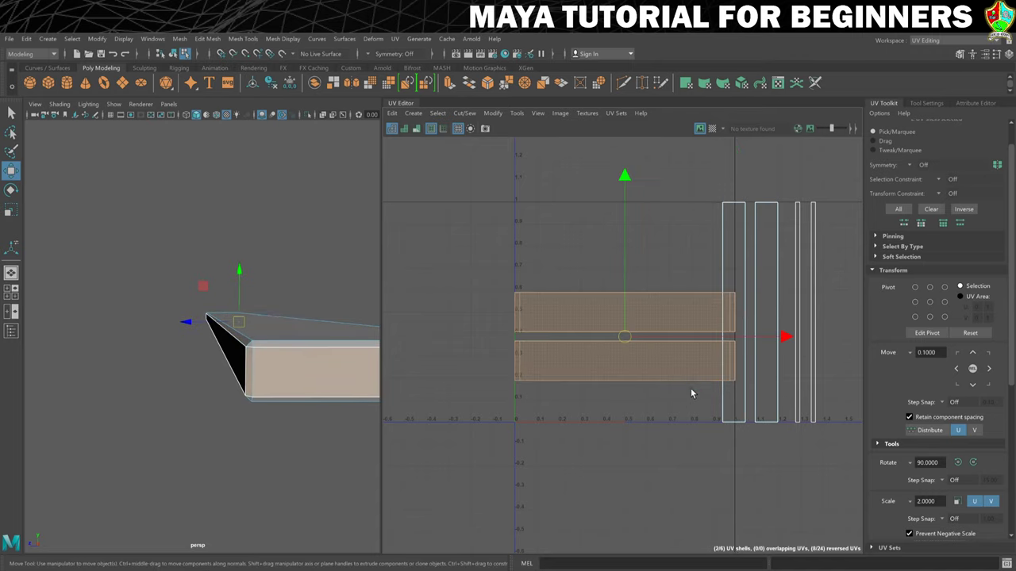
pyautogui.moveTo(785, 338); pyautogui.dragTo(760, 340)
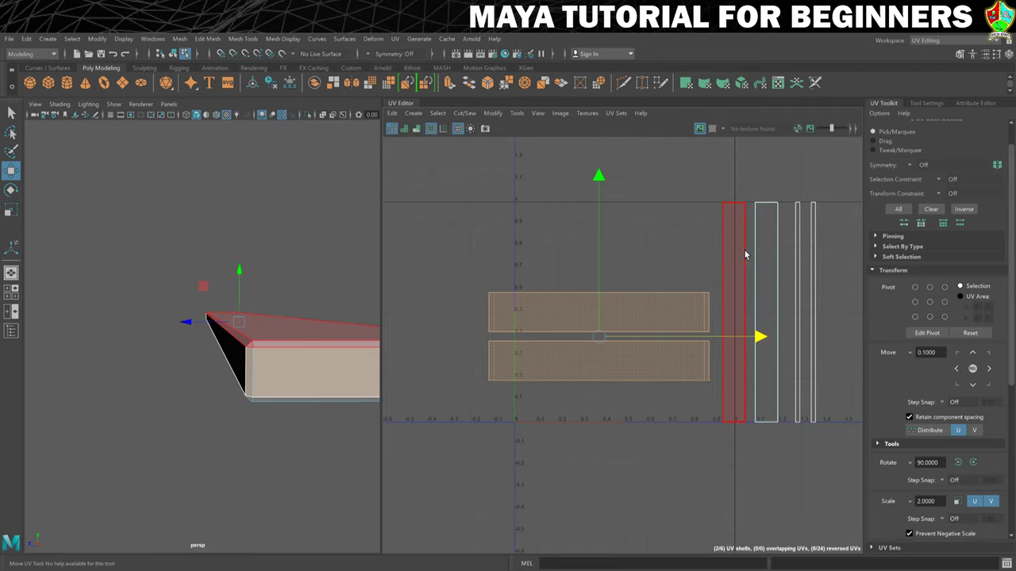
pyautogui.click(666, 241)
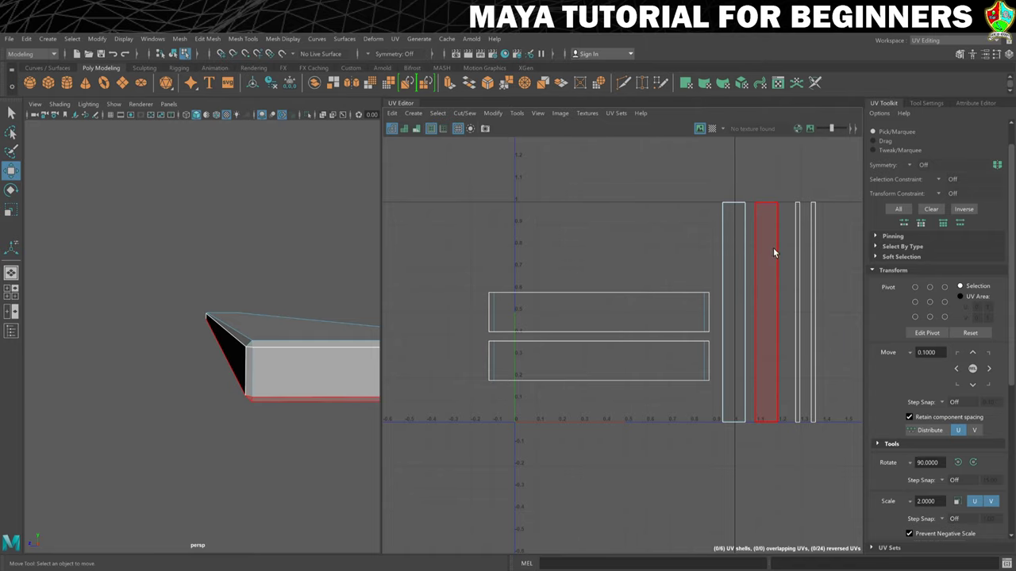
# Step: Turn on shaded UV display and flip the reversed lower end shell in U
pyautogui.click(404, 129)
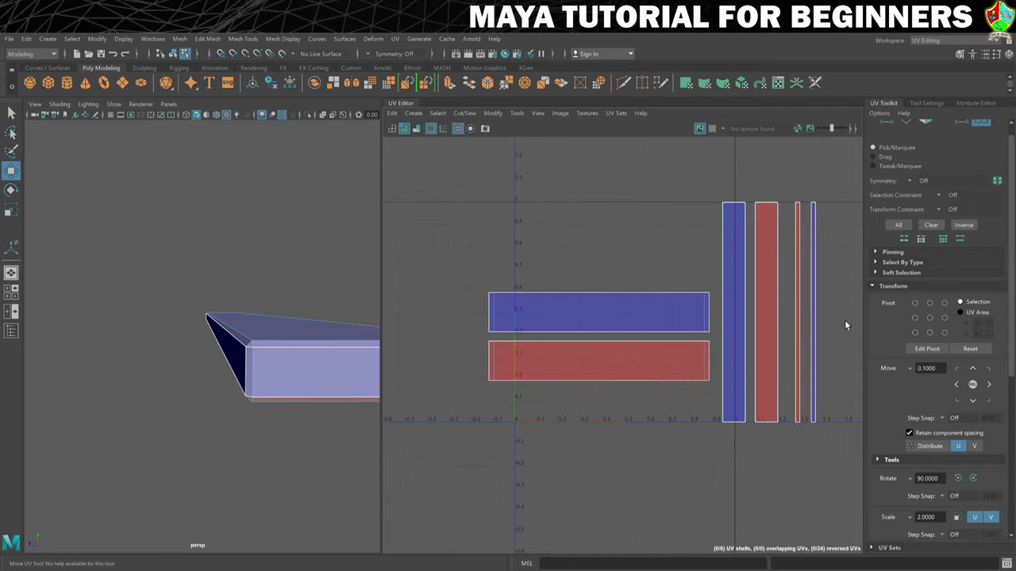
pyautogui.click(539, 361)
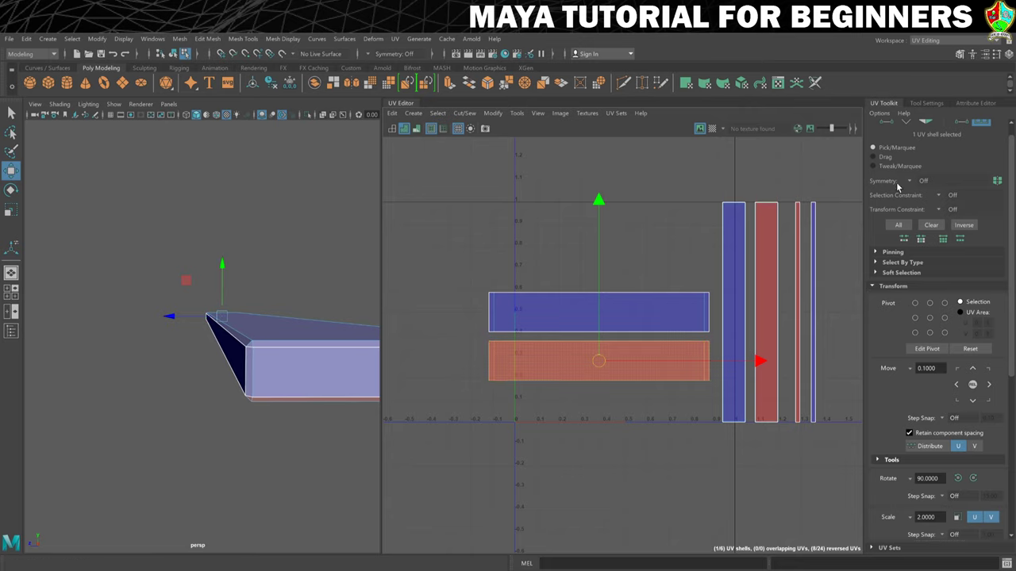
pyautogui.scroll(-1, 953, 315)
pyautogui.scroll(-2, 952, 315)
pyautogui.click(922, 453)
# Step: Flip the reversed bottom shell and the reversed long side shell in U
pyautogui.click(761, 281)
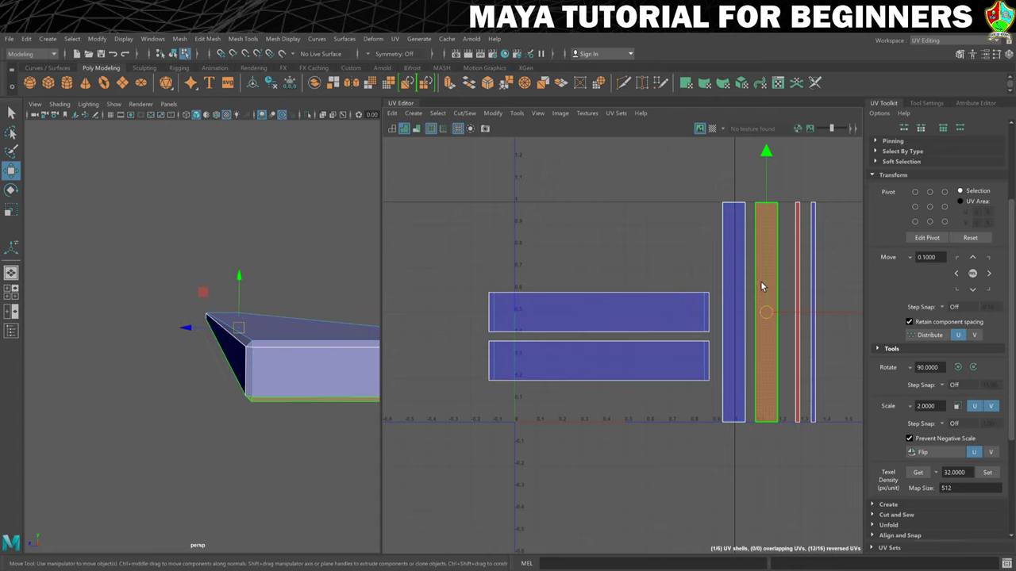
pyautogui.click(914, 452)
pyautogui.click(797, 259)
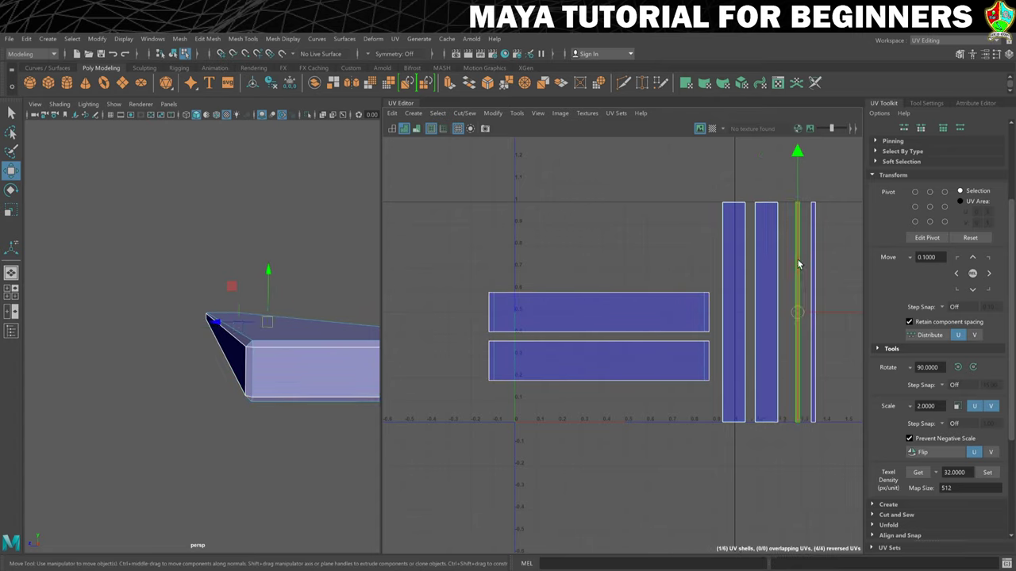
pyautogui.click(920, 452)
pyautogui.click(829, 450)
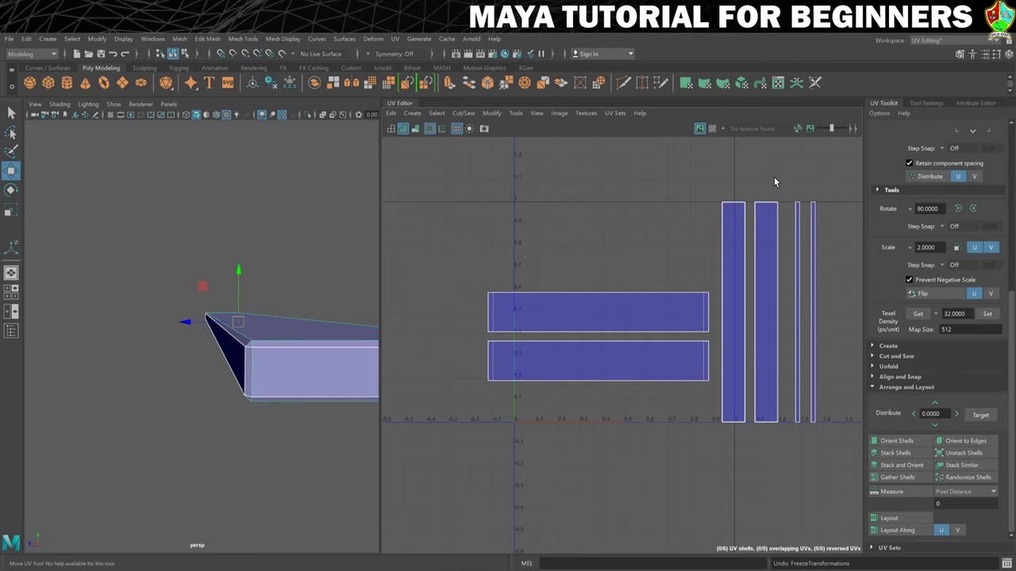
# Step: Check the tabletop plank's scale values in the Channel Box and freeze its transformations
pyautogui.hotkey('ctrl', 'a')
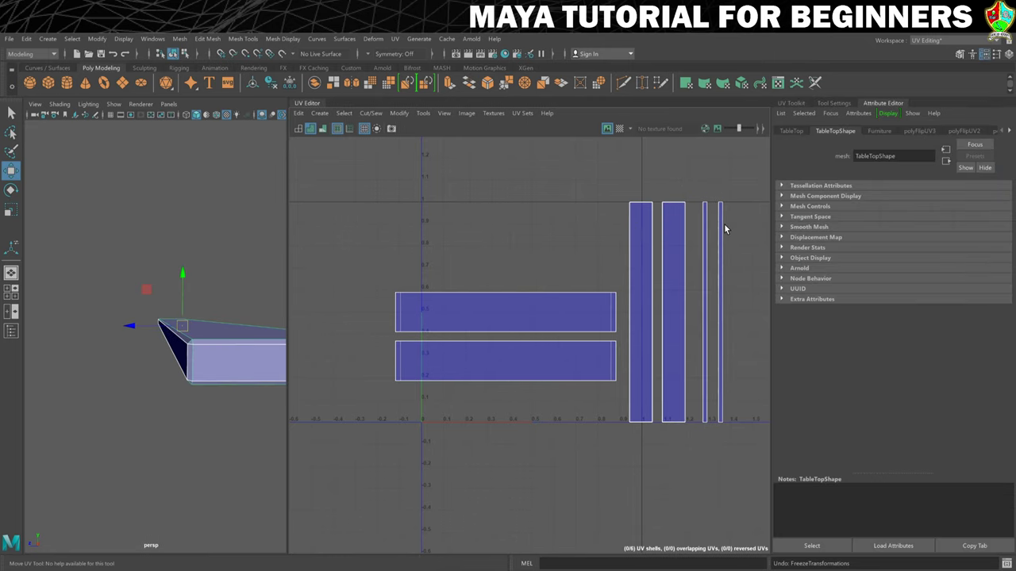
pyautogui.hotkey('ctrl', 'a')
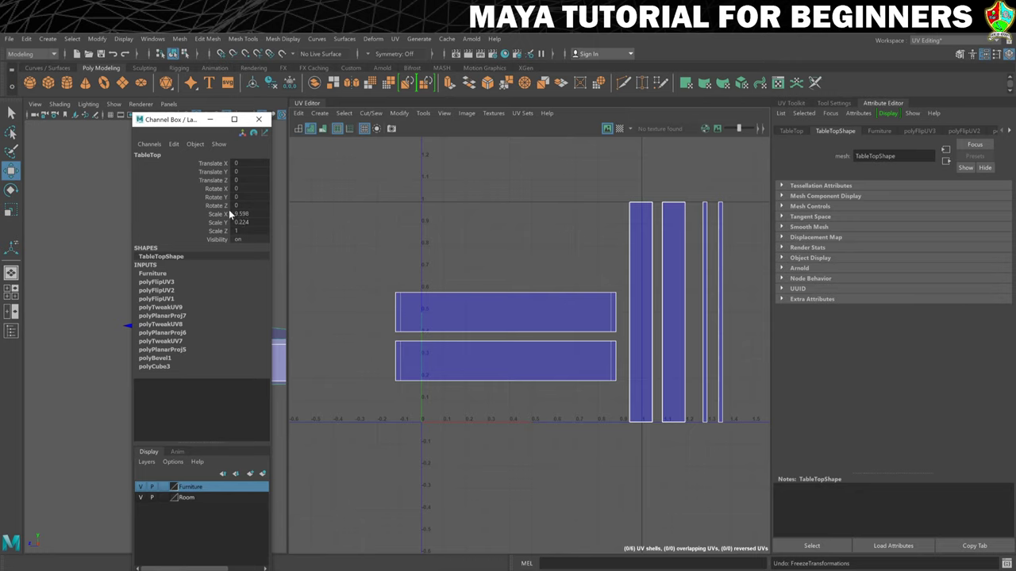
pyautogui.moveTo(184, 127); pyautogui.dragTo(219, 116)
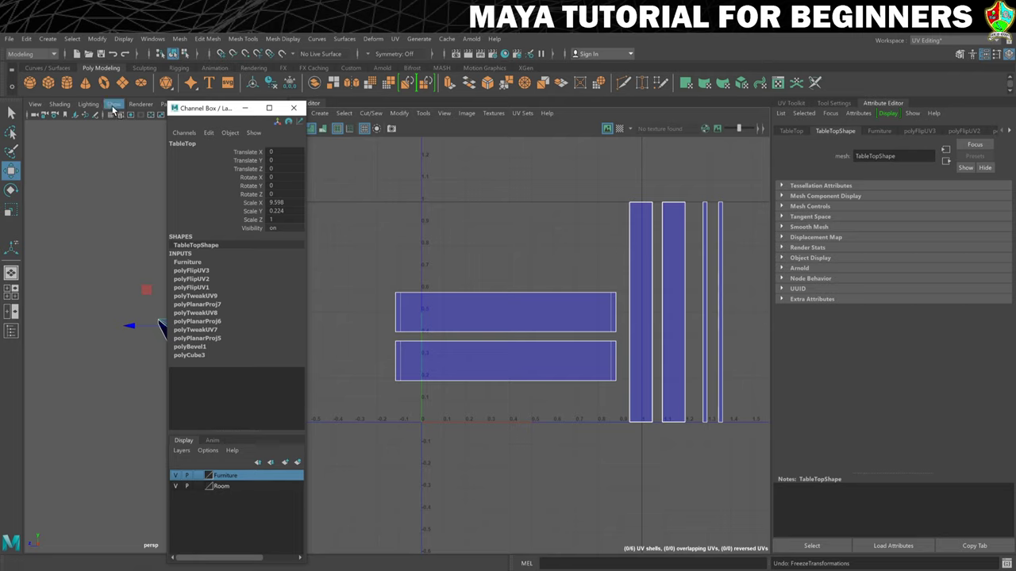
pyautogui.click(94, 41)
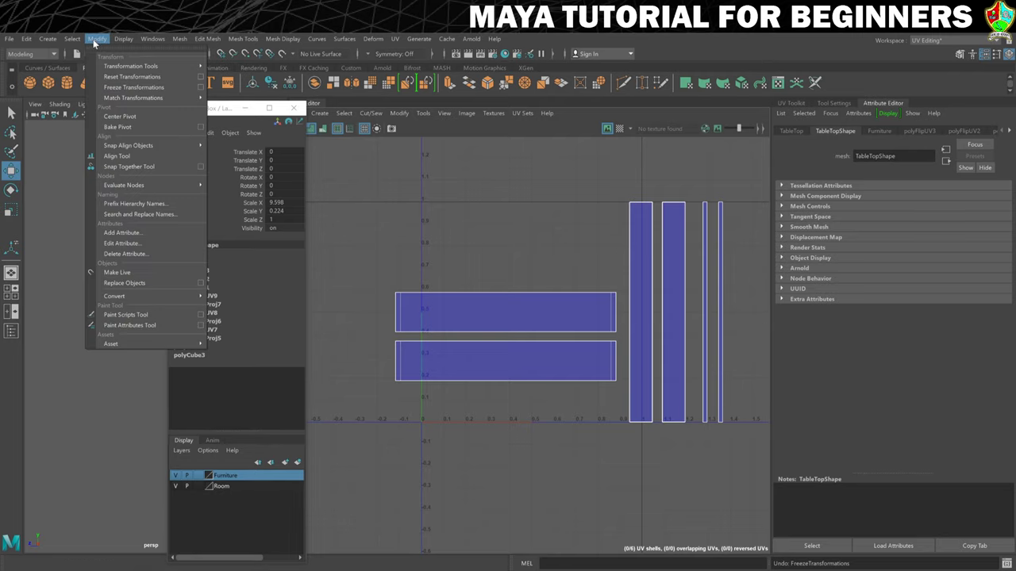
pyautogui.click(119, 87)
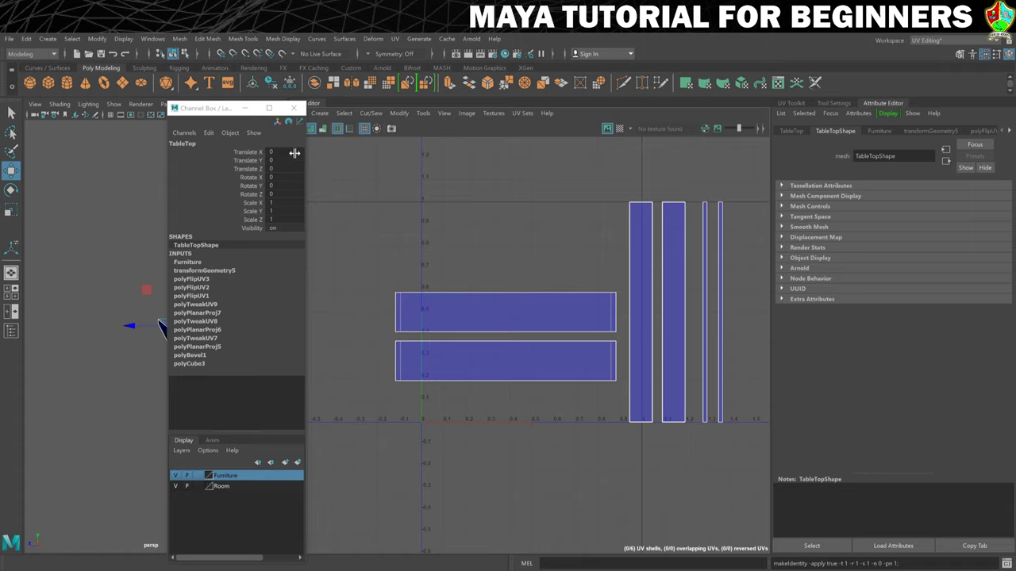
pyautogui.click(293, 107)
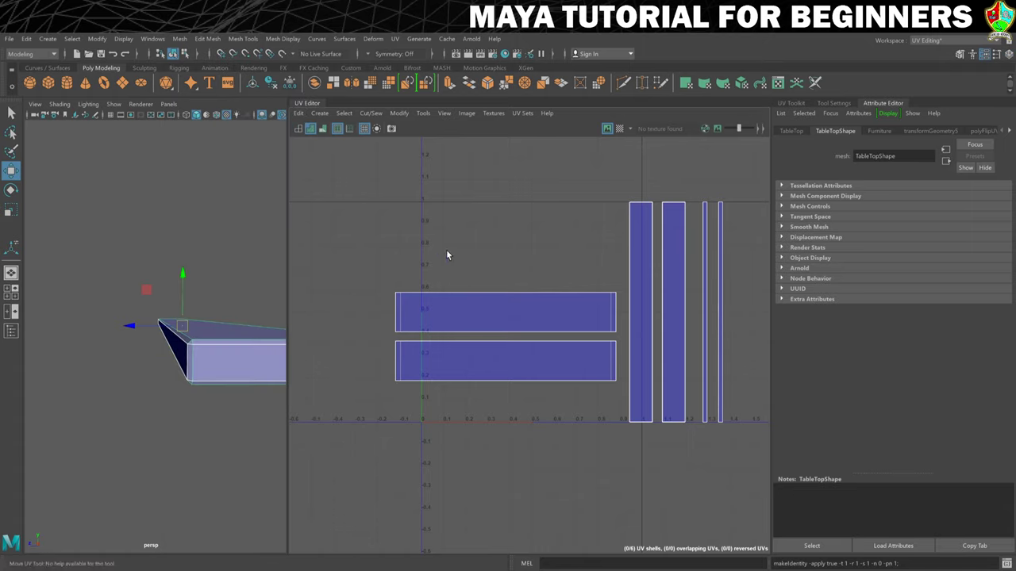
# Step: Select all six UV shells of the plank and lay them out automatically within the UV tile
pyautogui.rightClick(542, 306)
pyautogui.click(495, 286)
pyautogui.moveTo(353, 164); pyautogui.dragTo(738, 449)
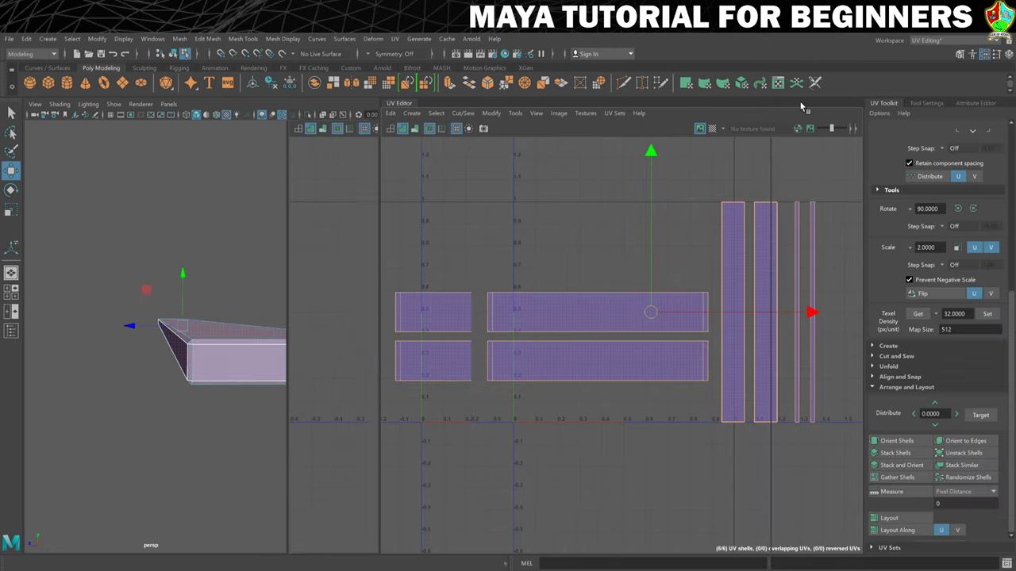
pyautogui.click(794, 103)
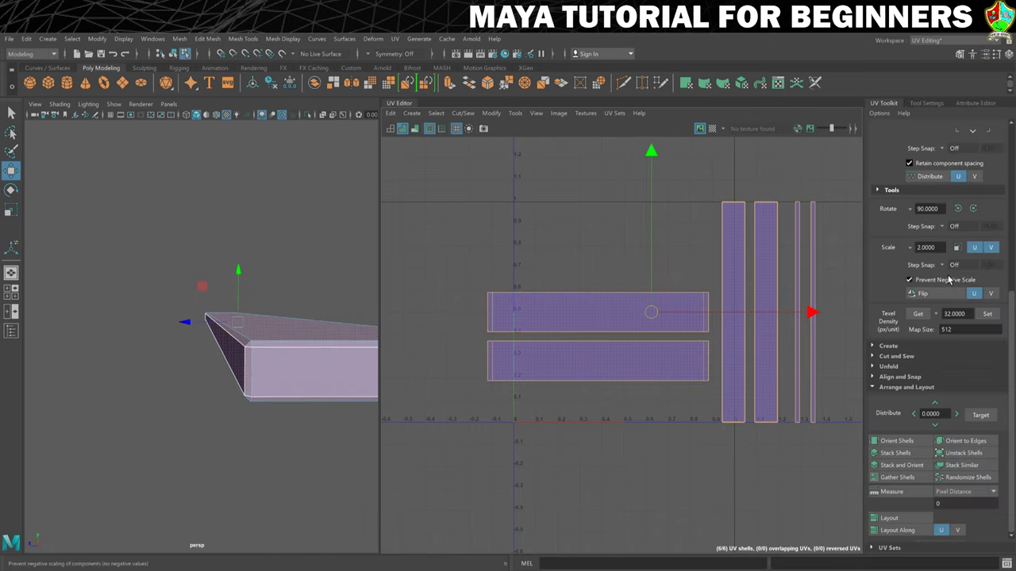
pyautogui.scroll(3, 902, 359)
pyautogui.scroll(-3, 900, 363)
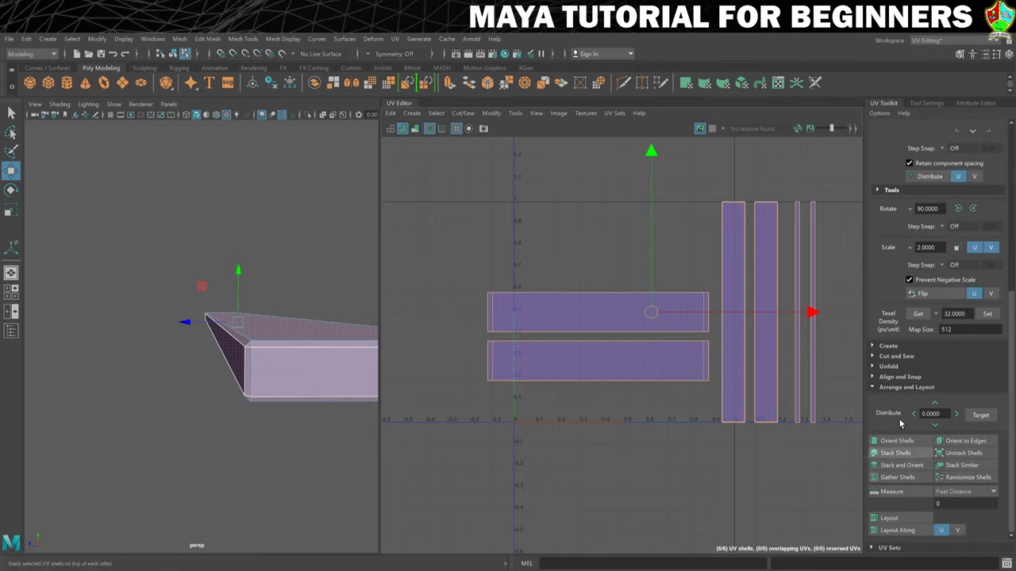
pyautogui.click(898, 520)
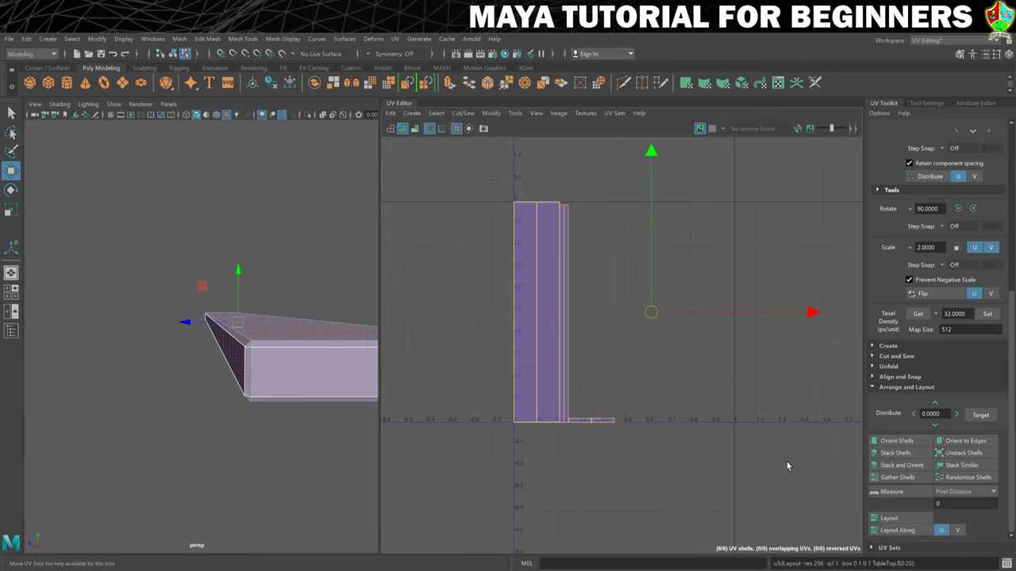
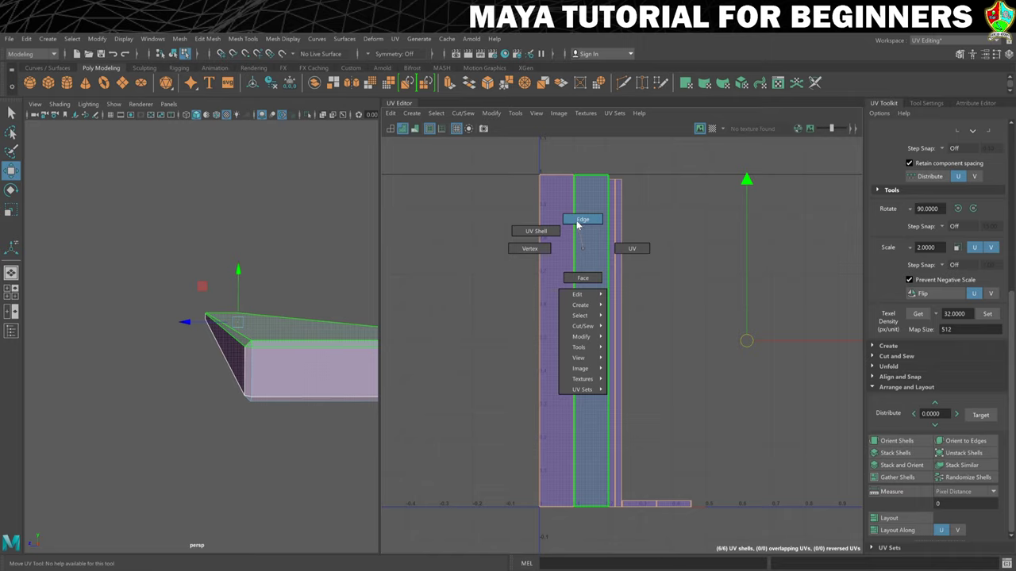
# Step: Stitch the adjacent narrow long side shell to the outer long edge of the first wide shell, working in edge selection
pyautogui.moveTo(578, 233); pyautogui.dragTo(578, 220, button='right')
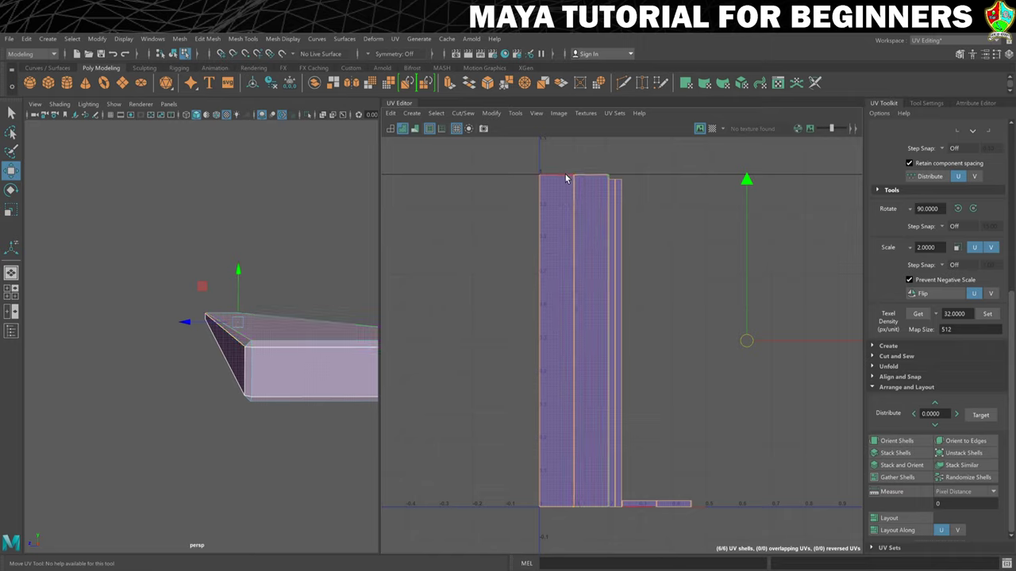
pyautogui.click(612, 229)
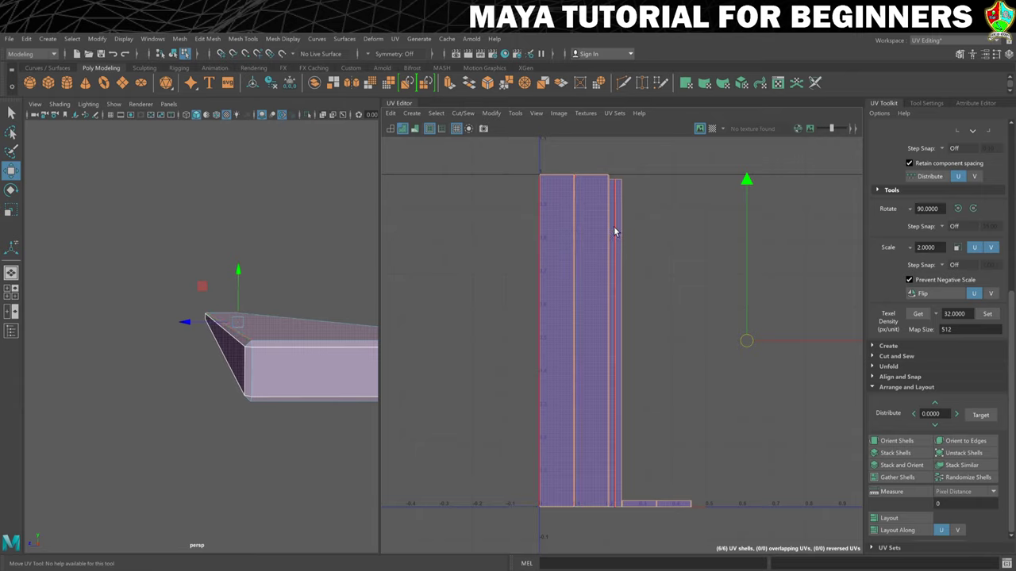
pyautogui.click(613, 226)
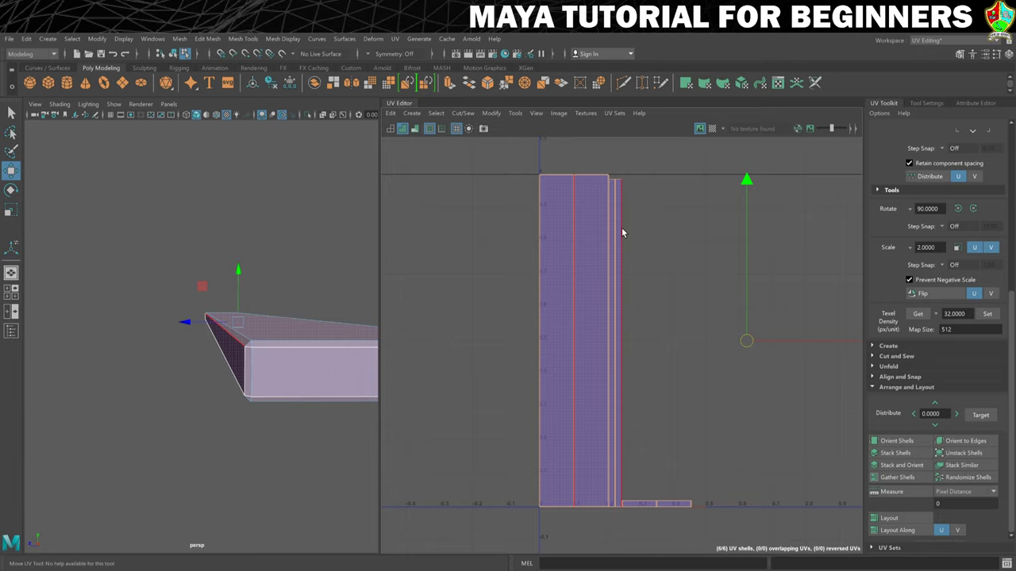
pyautogui.click(615, 227)
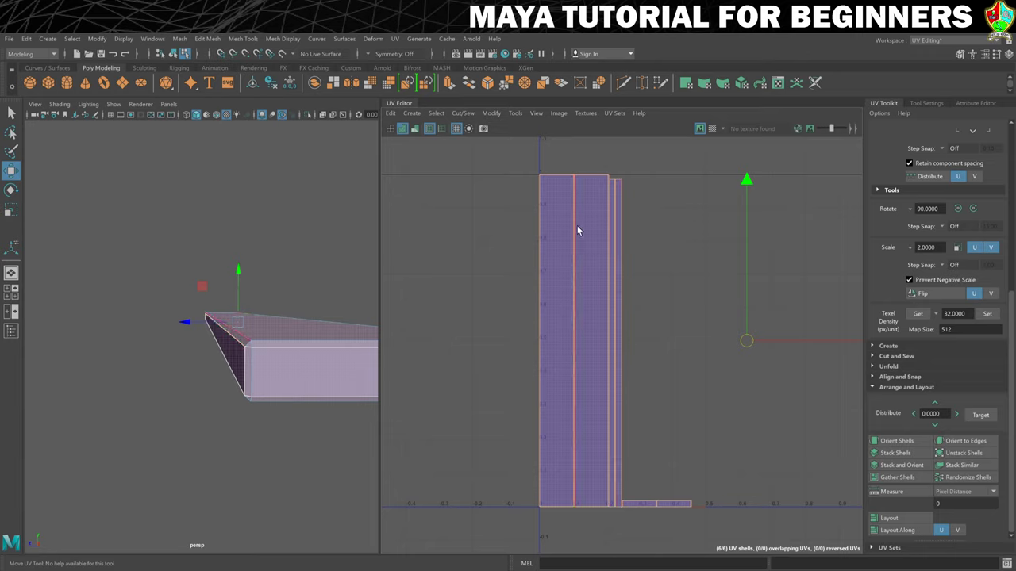
pyautogui.scroll(2, 563, 242)
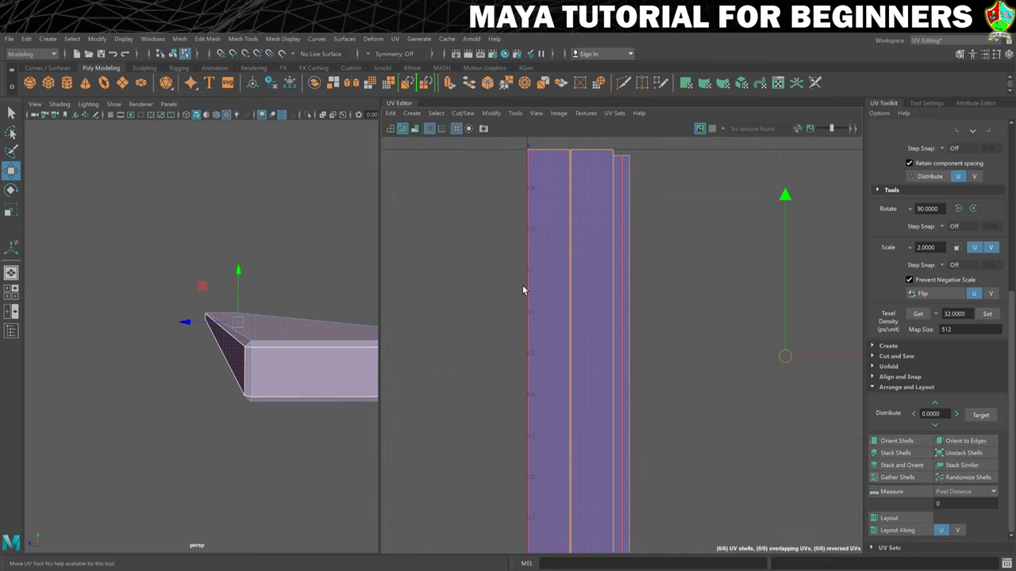
pyautogui.click(522, 290)
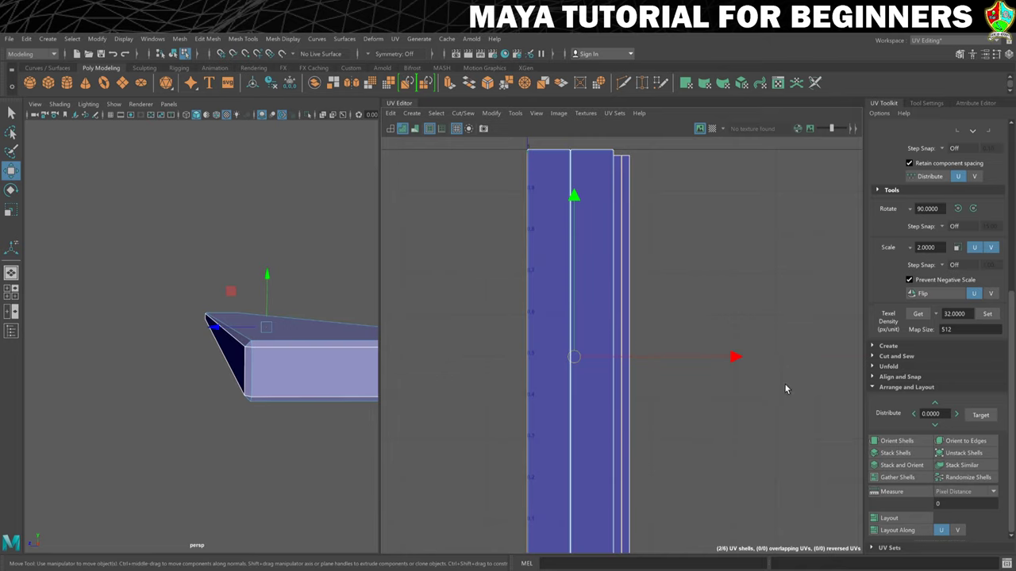
pyautogui.click(872, 357)
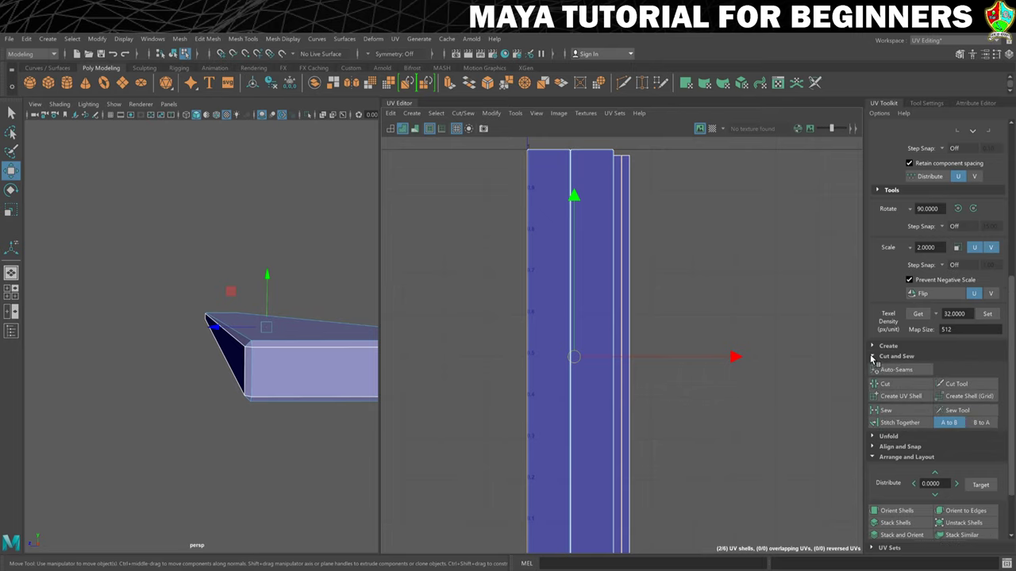
pyautogui.scroll(-1, 881, 381)
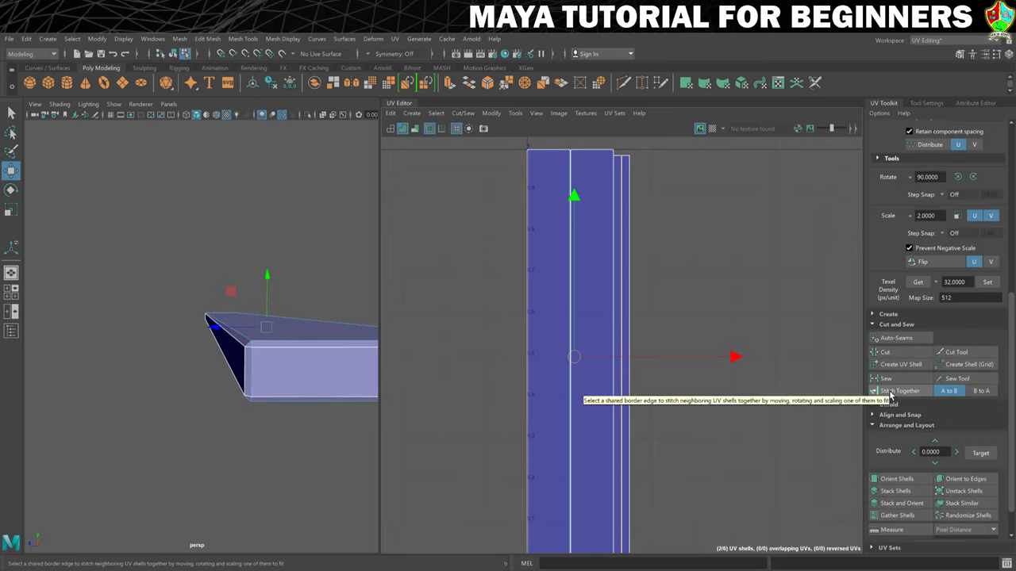
pyautogui.click(890, 393)
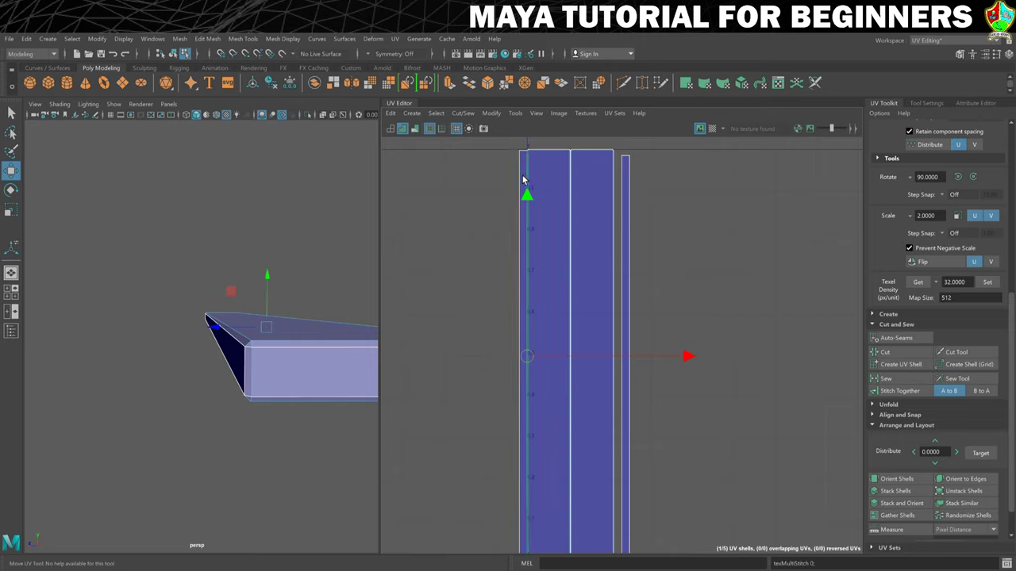
# Step: Stitch the second wide shell to the joined side strip's outer edge and one end shell to that wide shell's upper edge
pyautogui.click(518, 175)
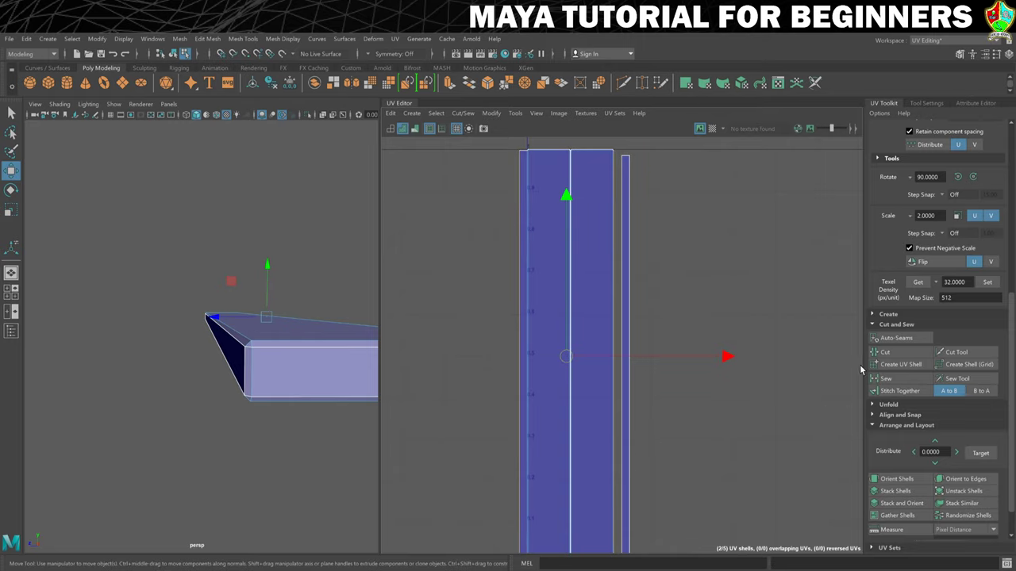
pyautogui.click(895, 390)
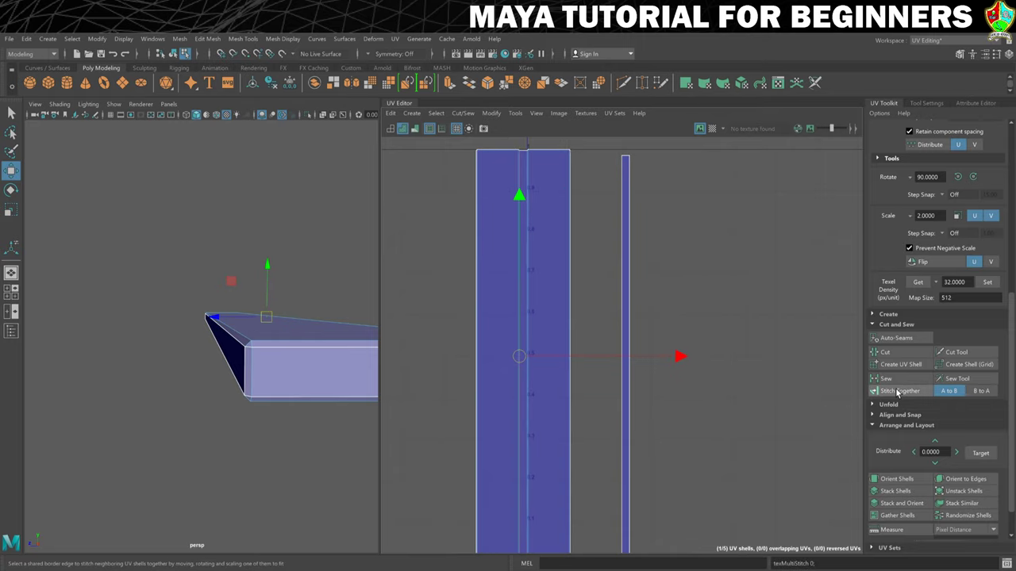
pyautogui.keyDown('shift'); pyautogui.click(495, 153); pyautogui.keyUp('shift')
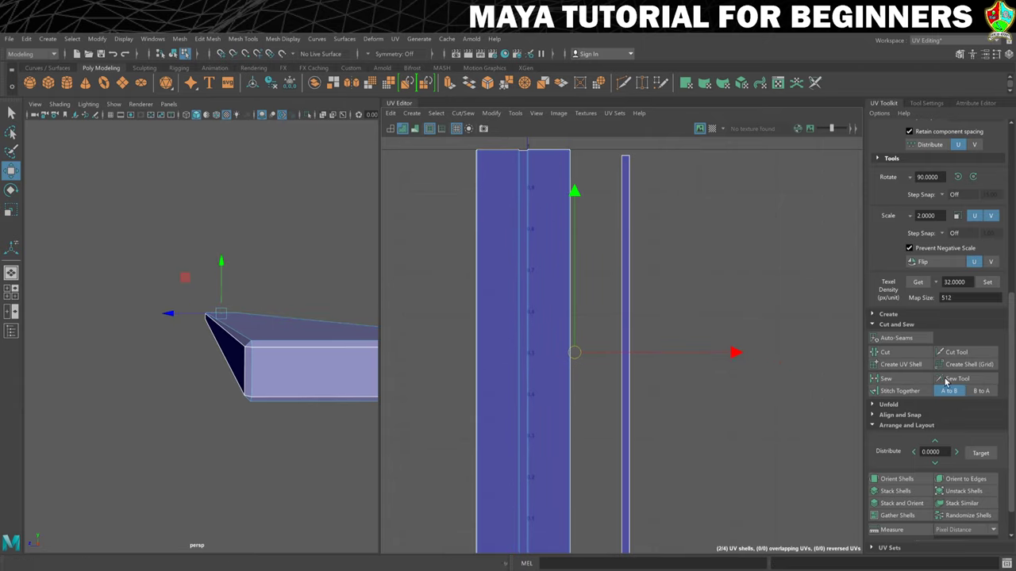
pyautogui.click(906, 392)
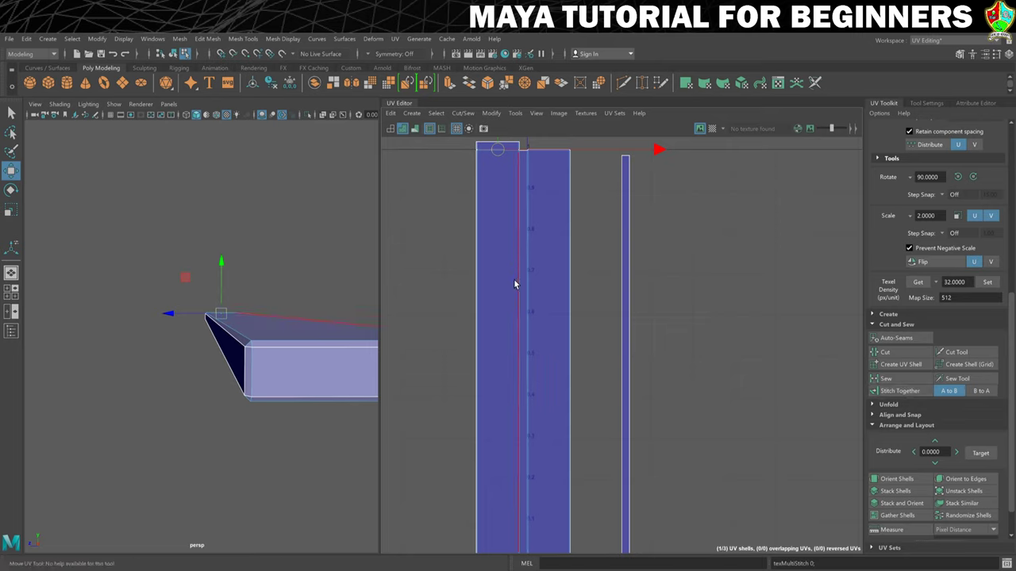
# Step: Stitch the remaining end shell to the lower short edge and the remaining narrow side shell to the free long edge
pyautogui.scroll(-3, 512, 312)
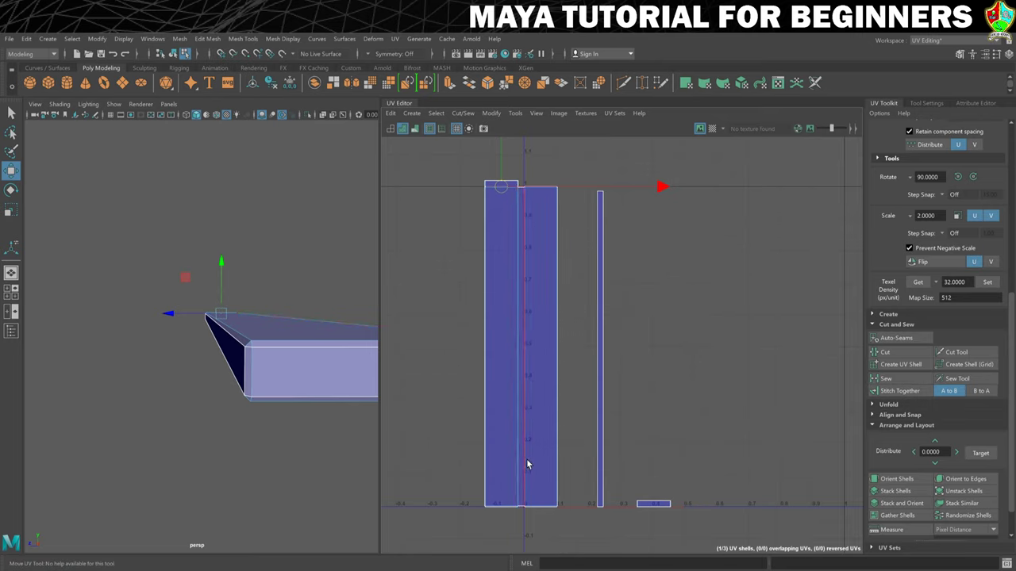
pyautogui.click(502, 507)
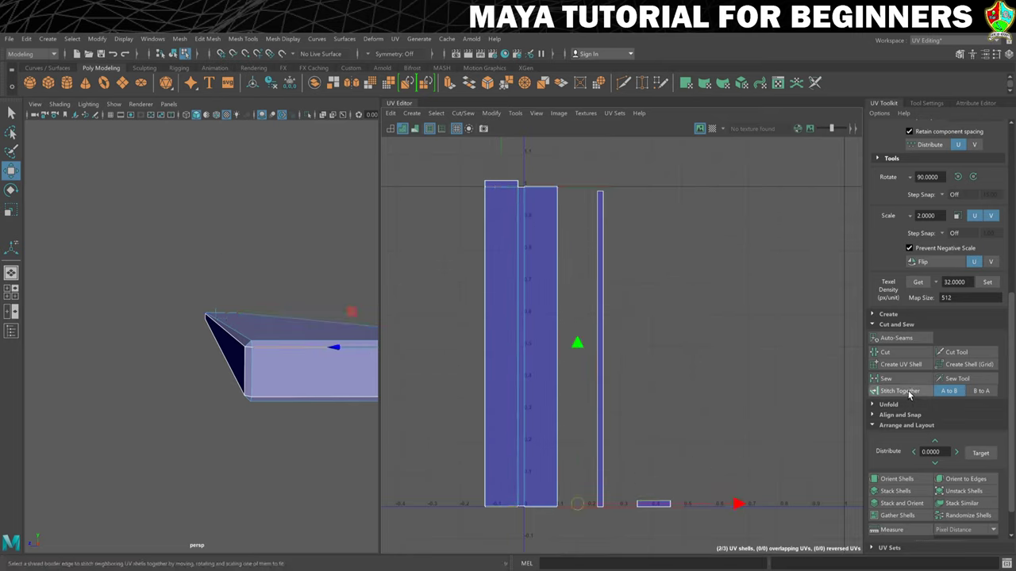
pyautogui.click(886, 379)
pyautogui.click(559, 302)
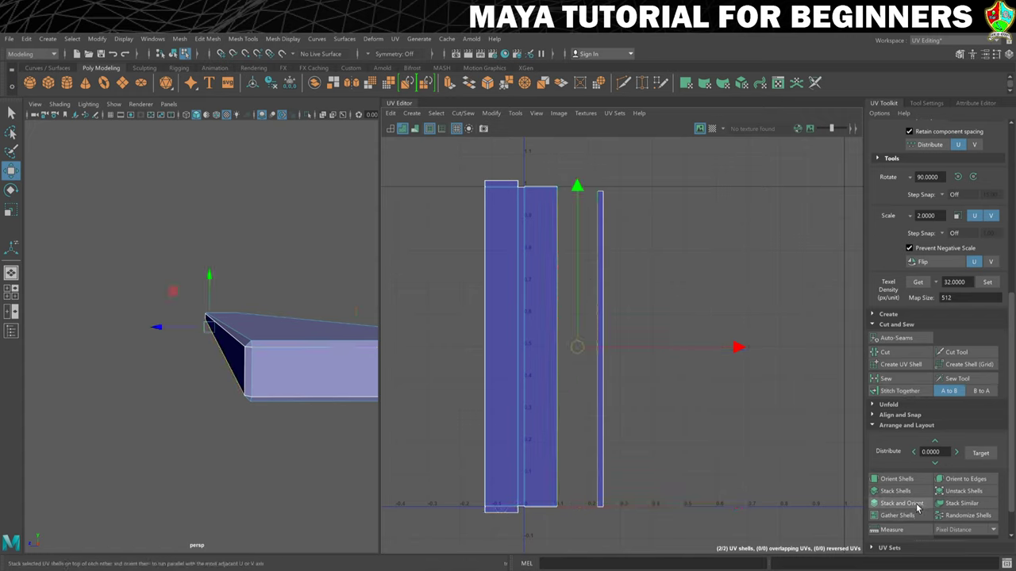
pyautogui.click(899, 390)
# Step: Select the plank's combined UV shell and lay it out automatically within the UV tile
pyautogui.moveTo(542, 237); pyautogui.dragTo(514, 220, button='right')
pyautogui.click(526, 260)
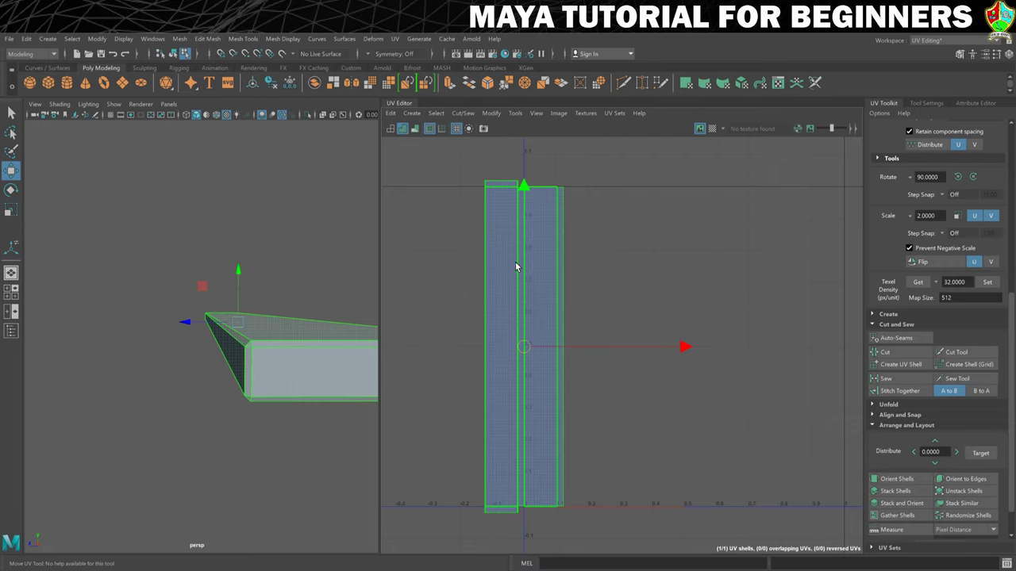
pyautogui.scroll(-1, 911, 442)
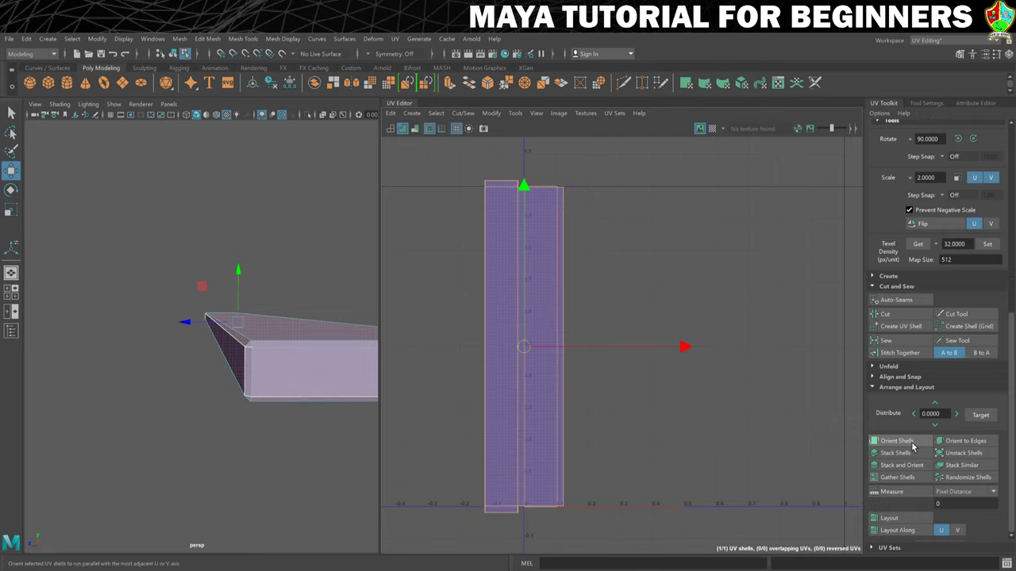
pyautogui.click(908, 517)
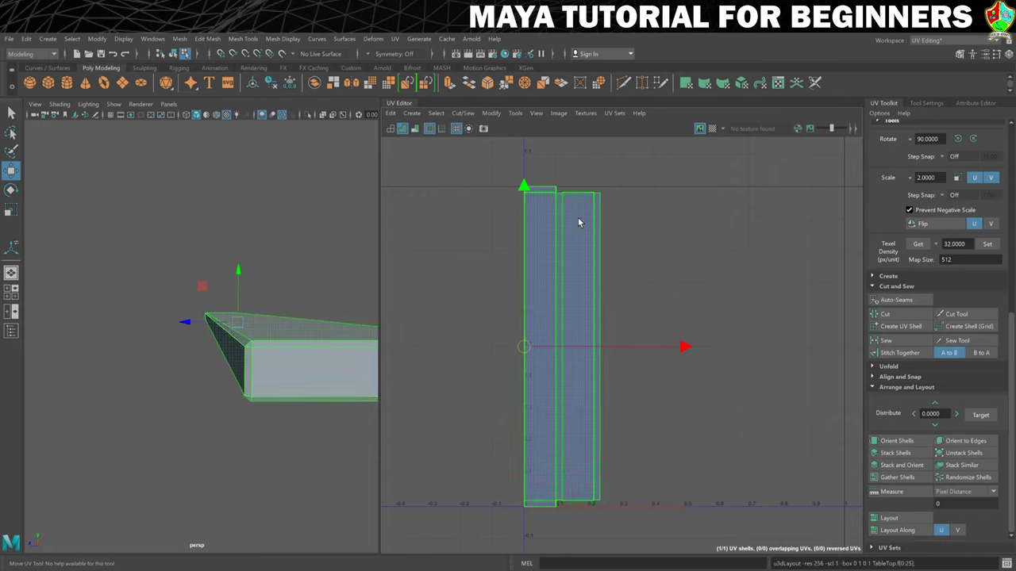
# Step: Display the checker map, select the plank in object mode and examine the pattern's evenness from several angles
pyautogui.click(547, 217)
pyautogui.click(712, 129)
pyautogui.moveTo(300, 342); pyautogui.dragTo(329, 281, button='right')
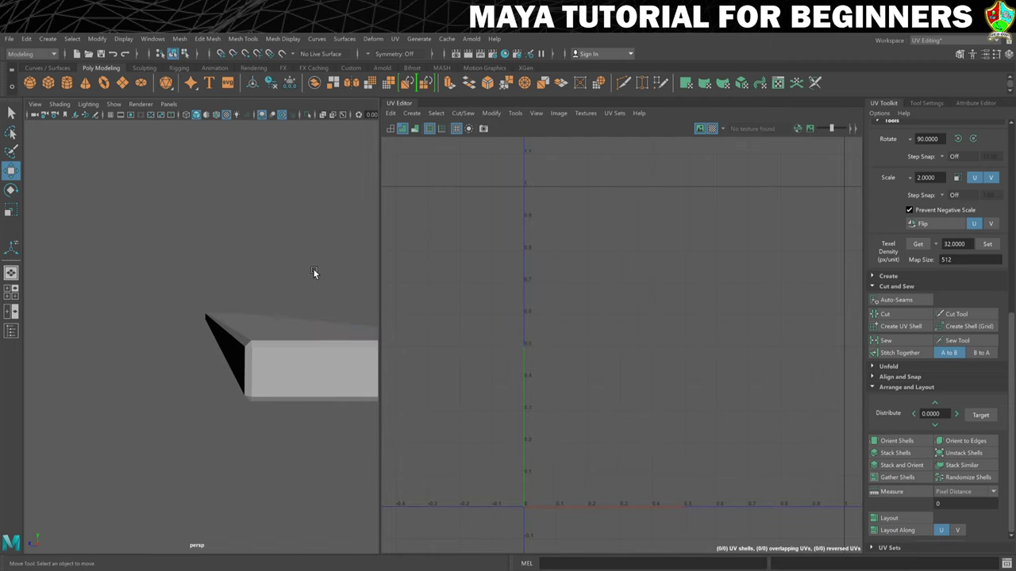
pyautogui.click(263, 325)
pyautogui.keyDown('alt'); pyautogui.moveTo(217, 363); pyautogui.dragTo(314, 364); pyautogui.keyUp('alt')
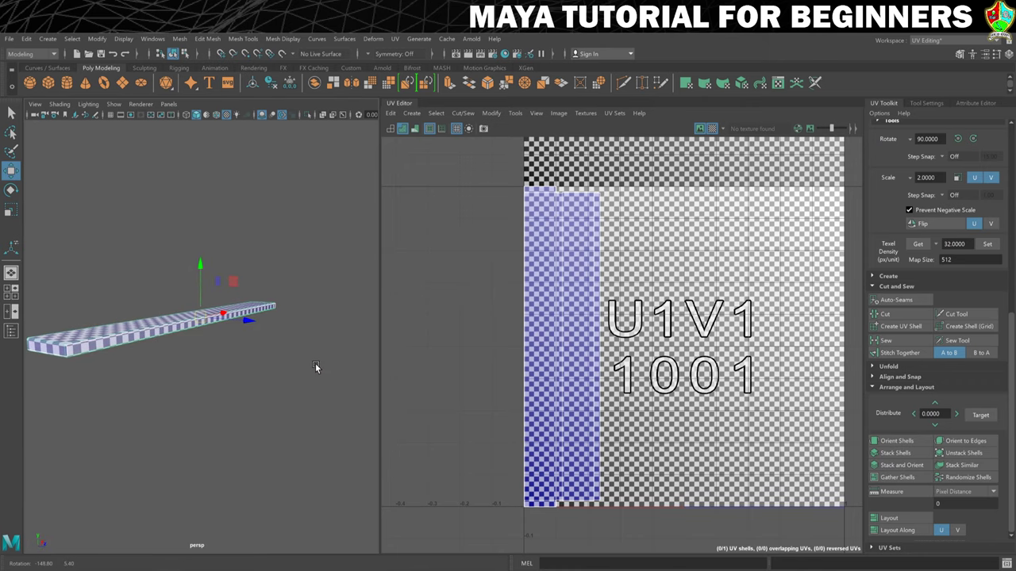
pyautogui.keyDown('alt'); pyautogui.moveTo(150, 353); pyautogui.dragTo(298, 361); pyautogui.keyUp('alt')
pyautogui.moveTo(298, 361)
pyautogui.keyDown('alt'); pyautogui.mouseDown(button='right')
pyautogui.moveTo(272, 358)
pyautogui.moveTo(329, 381)
pyautogui.moveTo(347, 408)
pyautogui.moveTo(390, 369)
pyautogui.moveTo(456, 336)
pyautogui.moveTo(367, 335)
pyautogui.moveTo(282, 350)
pyautogui.mouseUp(button='right'); pyautogui.keyUp('alt')
pyautogui.moveTo(316, 349)
pyautogui.keyDown('alt'); pyautogui.mouseDown()
pyautogui.moveTo(223, 337)
pyautogui.moveTo(328, 347)
pyautogui.mouseUp(); pyautogui.keyUp('alt')
pyautogui.press('f')
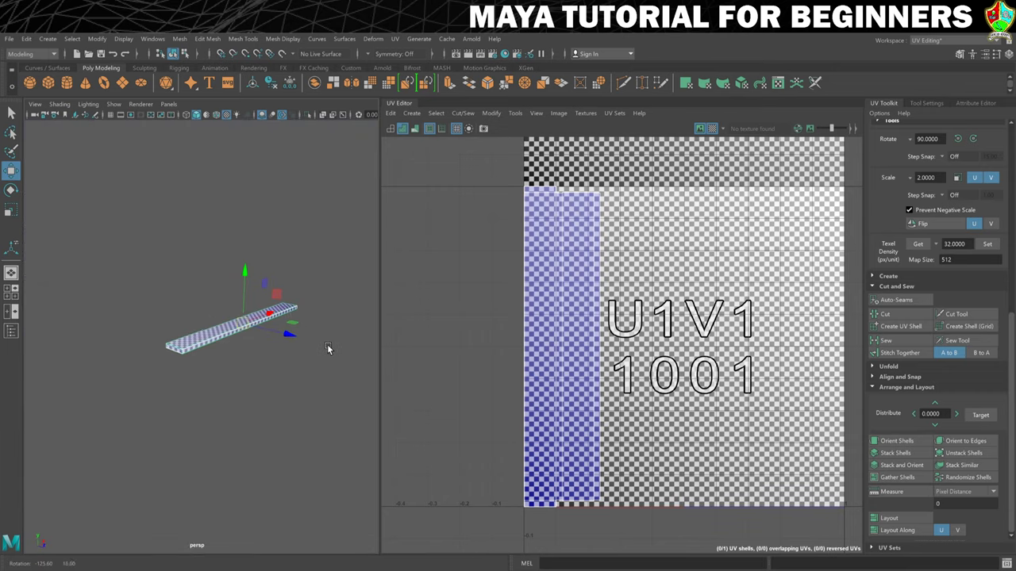
pyautogui.keyDown('alt'); pyautogui.moveTo(256, 328); pyautogui.dragTo(309, 322, button='right'); pyautogui.keyUp('alt')
pyautogui.keyDown('alt'); pyautogui.moveTo(310, 321); pyautogui.dragTo(294, 327); pyautogui.keyUp('alt')
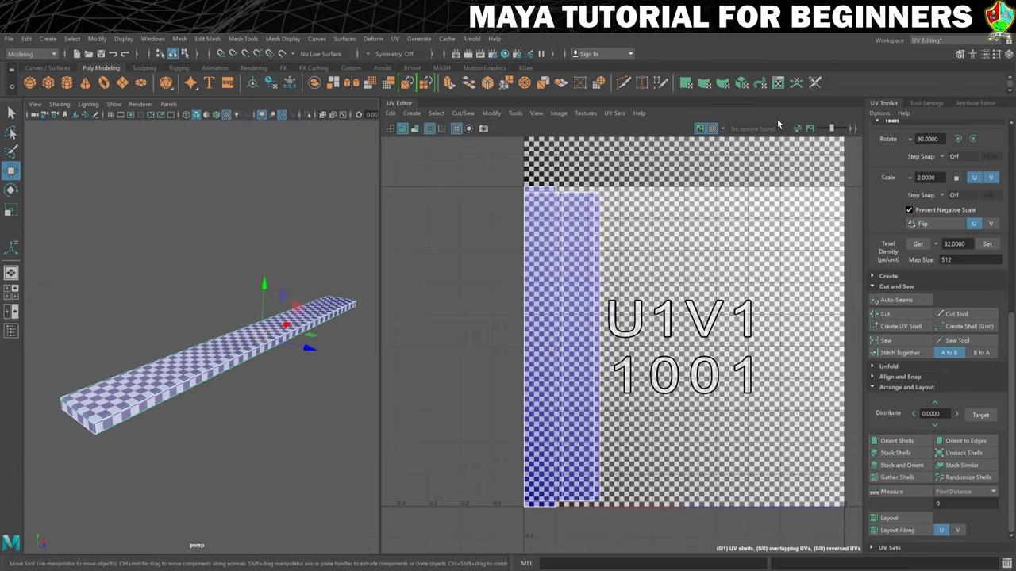
# Step: Hide the checker map and check the plank's UVs with the distortion display, leaving the UVs in wireframe
pyautogui.click(712, 129)
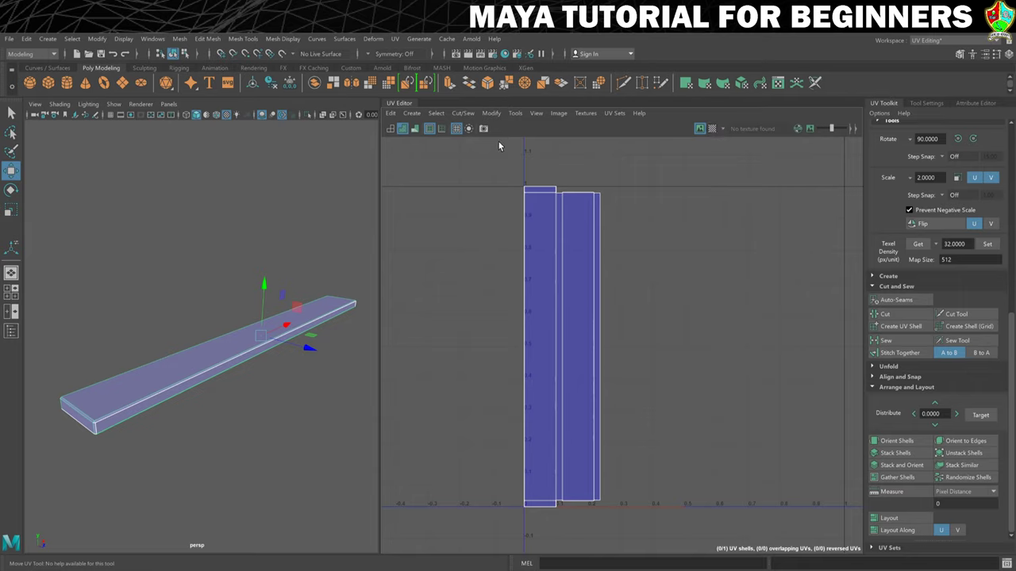
pyautogui.click(413, 131)
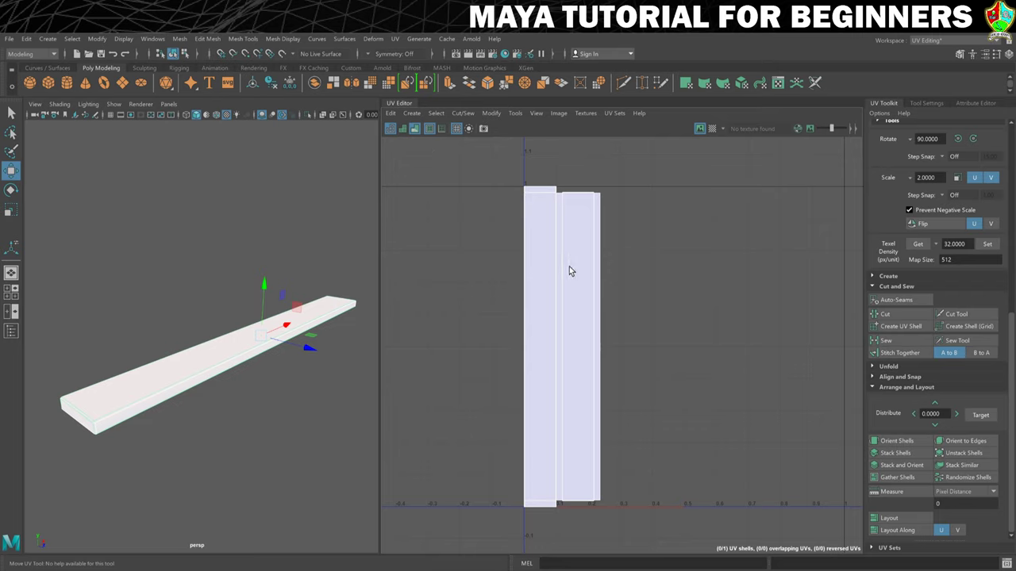
pyautogui.scroll(2, 569, 267)
pyautogui.scroll(-1, 588, 274)
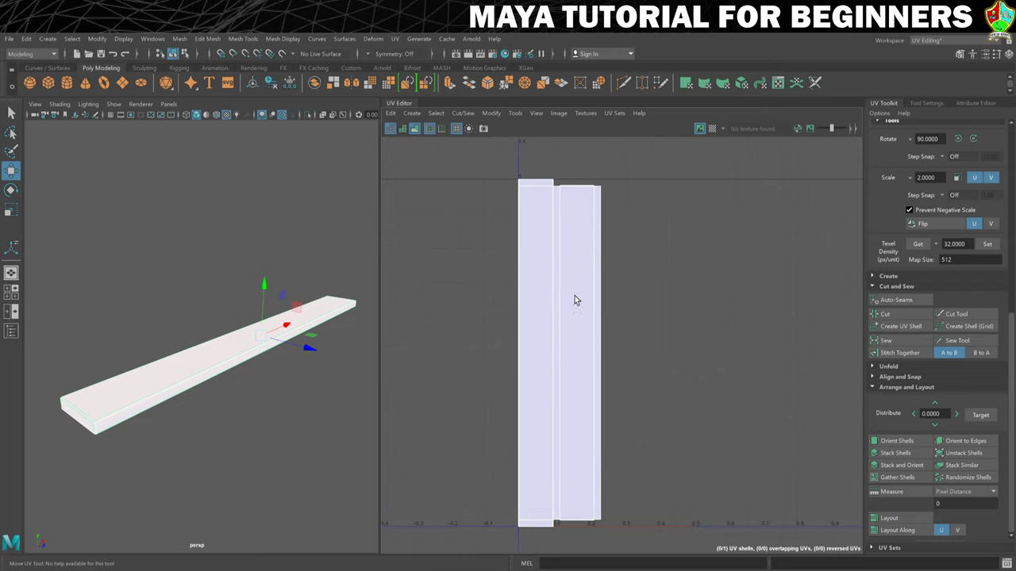
pyautogui.click(414, 130)
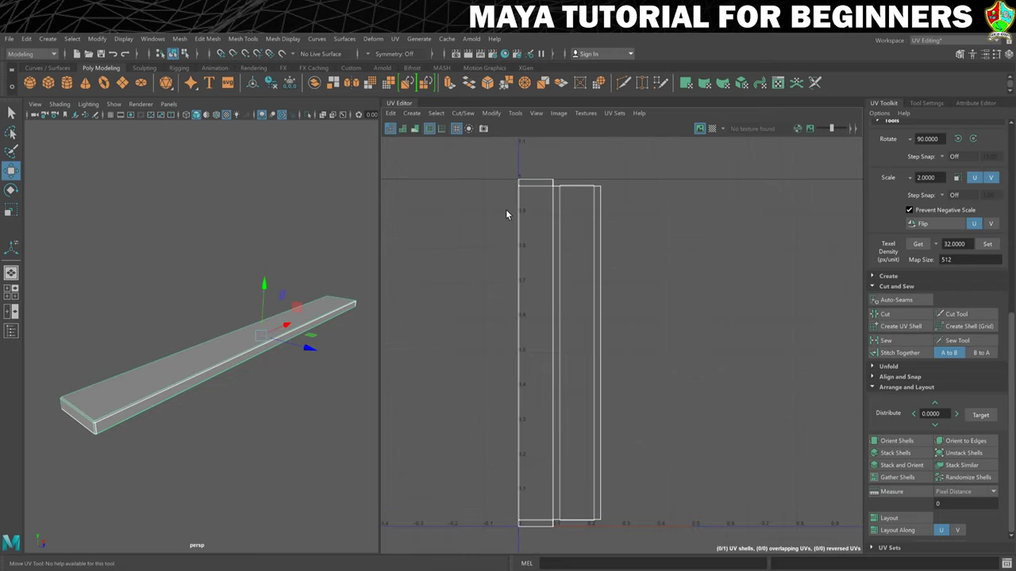
pyautogui.click(415, 128)
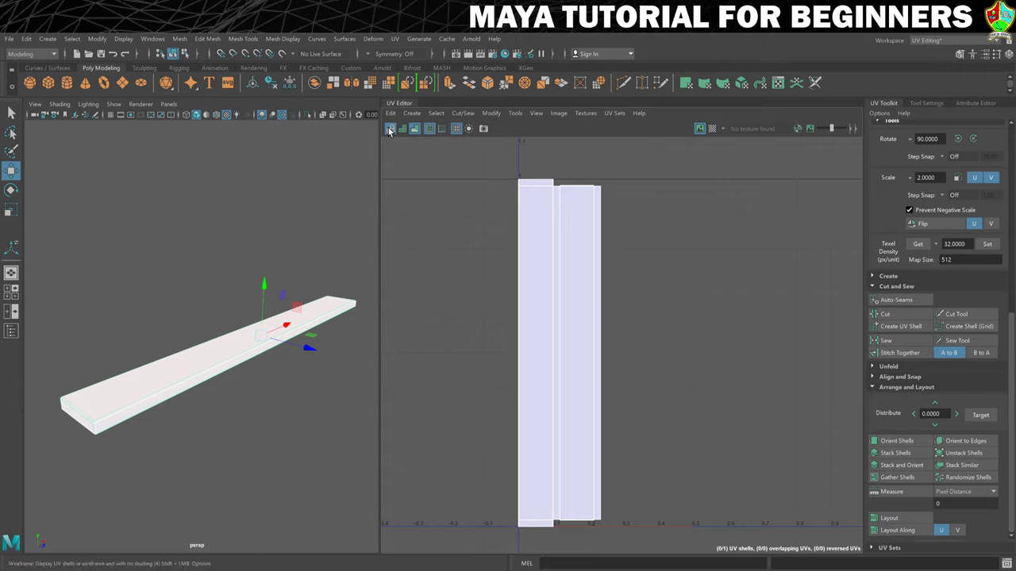
pyautogui.click(415, 128)
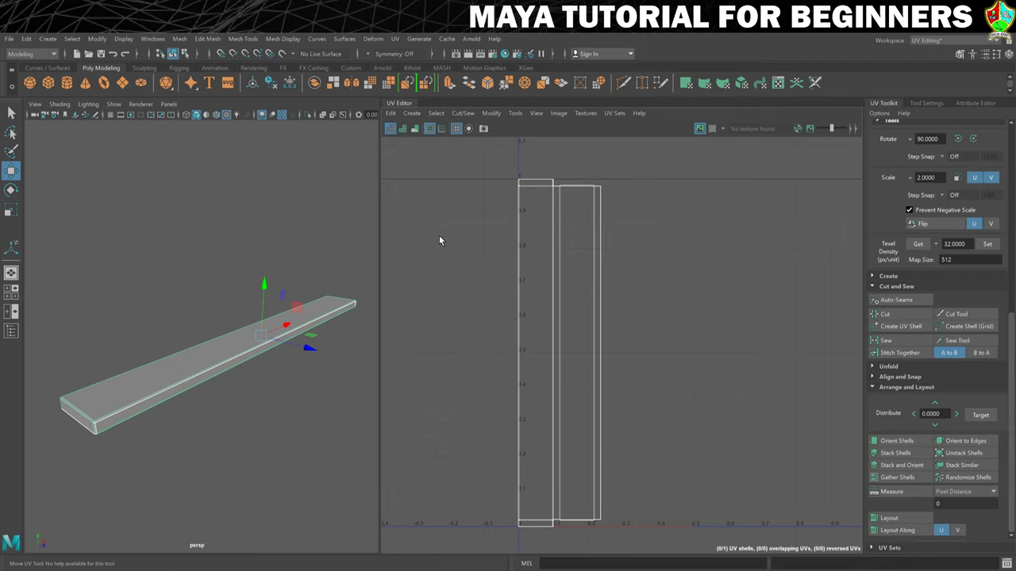
# Step: Show the last hidden objects to bring back the rest of the scene around the plank
pyautogui.keyDown('alt'); pyautogui.moveTo(376, 245); pyautogui.dragTo(163, 233); pyautogui.keyUp('alt')
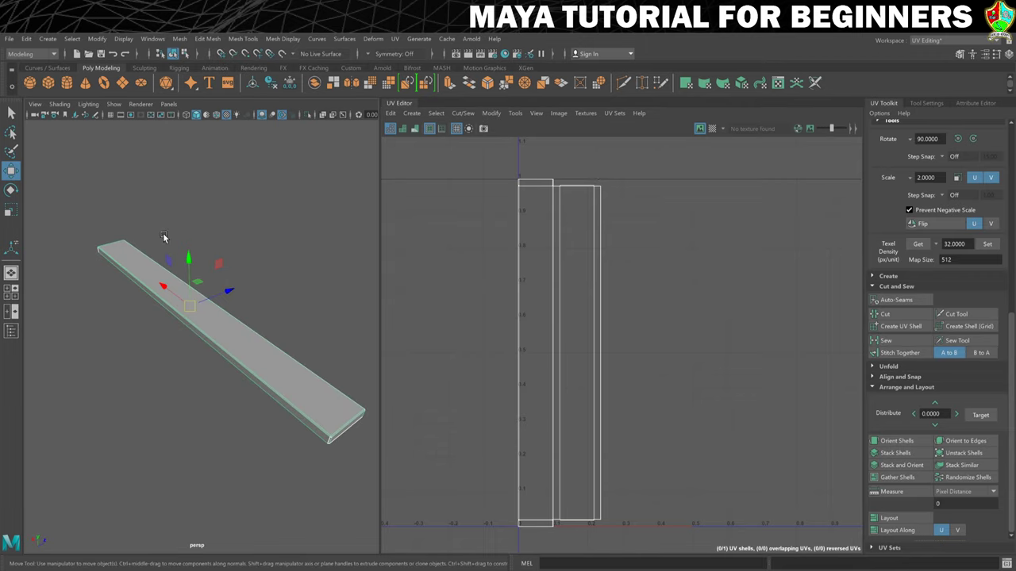
pyautogui.click(121, 39)
pyautogui.moveTo(147, 105)
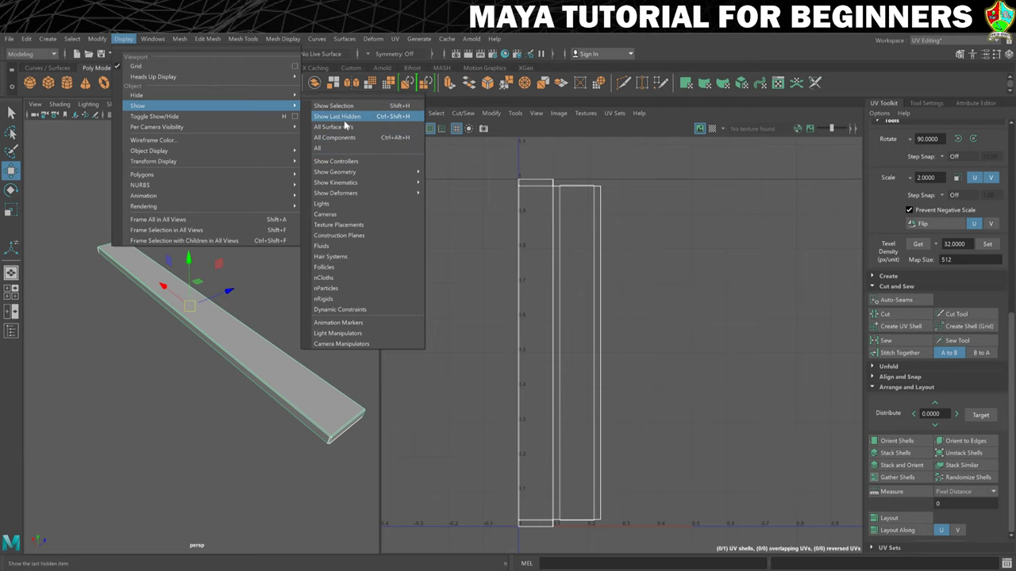
pyautogui.click(341, 117)
# Step: Select the table's near leg and hide all unselected objects
pyautogui.keyDown('alt'); pyautogui.moveTo(321, 425); pyautogui.dragTo(245, 356); pyautogui.keyUp('alt')
pyautogui.click(257, 302)
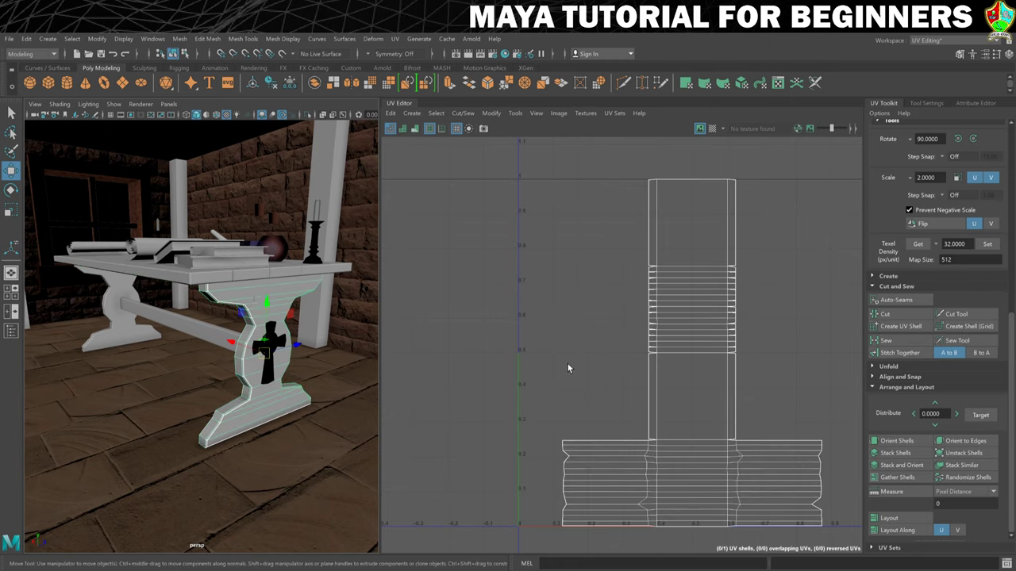
pyautogui.click(123, 38)
pyautogui.moveTo(133, 80)
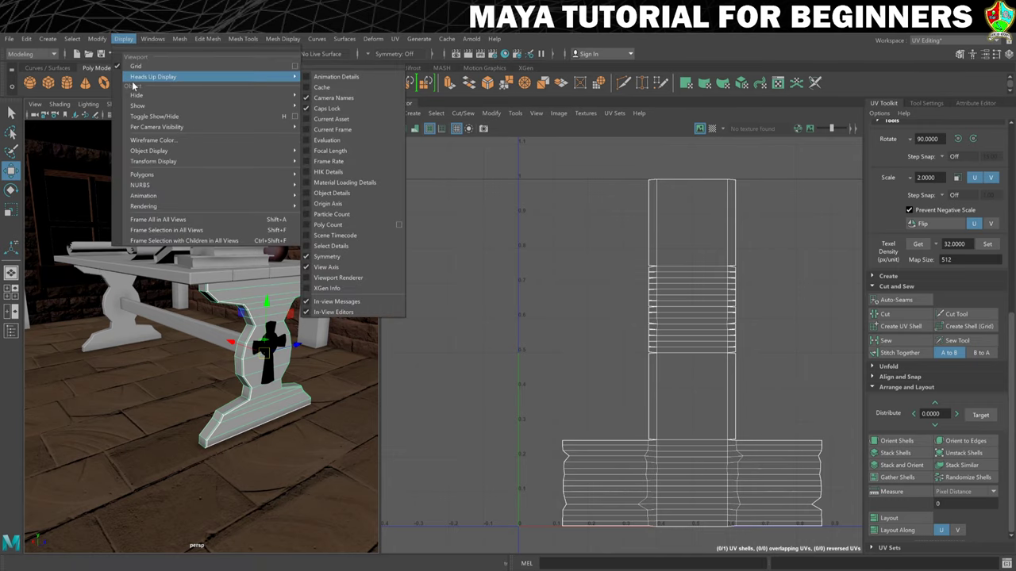
pyautogui.moveTo(229, 97)
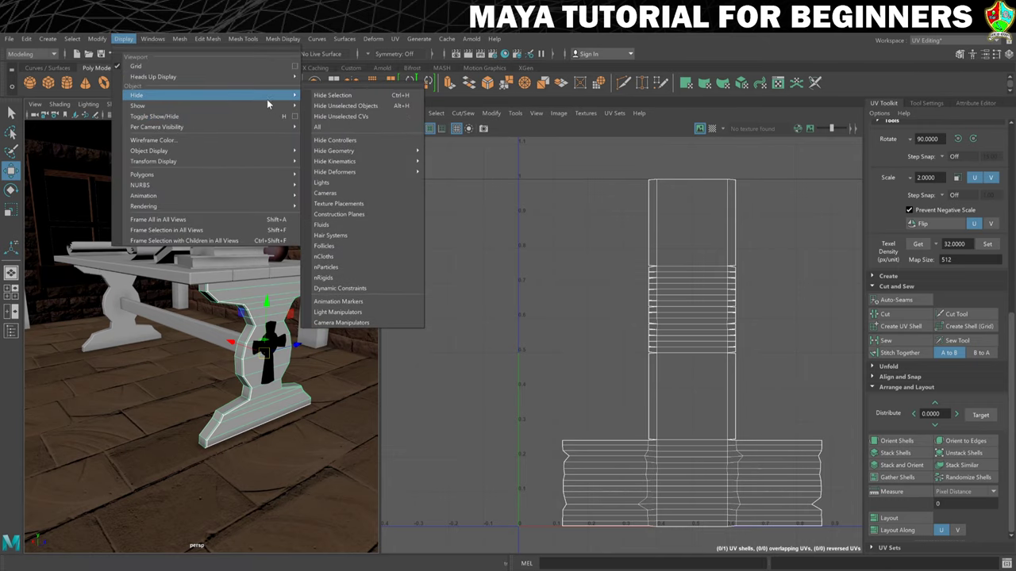
pyautogui.click(350, 106)
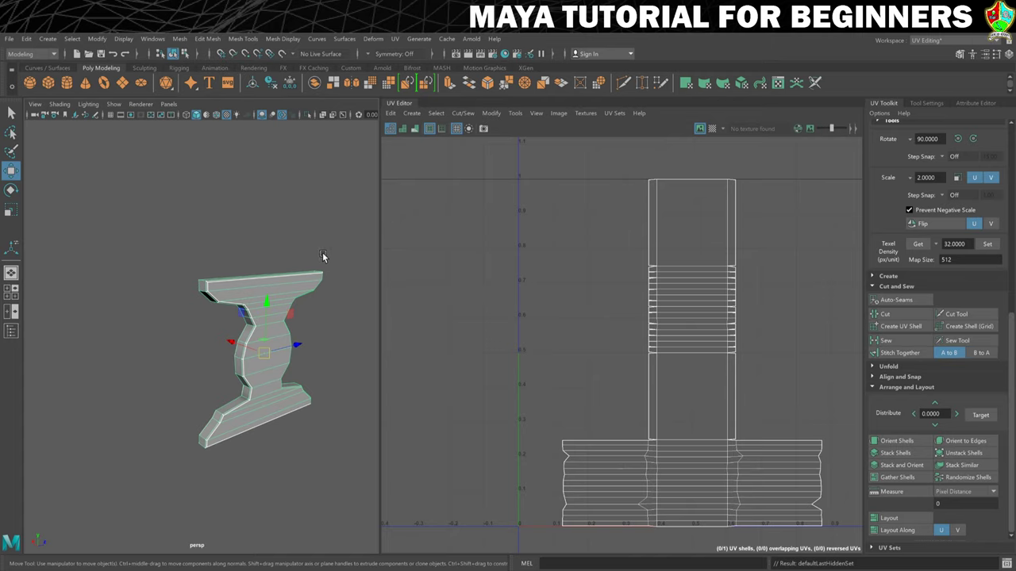
# Step: In face mode, select all the flat faces on both broad sides of the leg
pyautogui.rightClick(276, 308)
pyautogui.moveTo(276, 309); pyautogui.dragTo(279, 326, button='right')
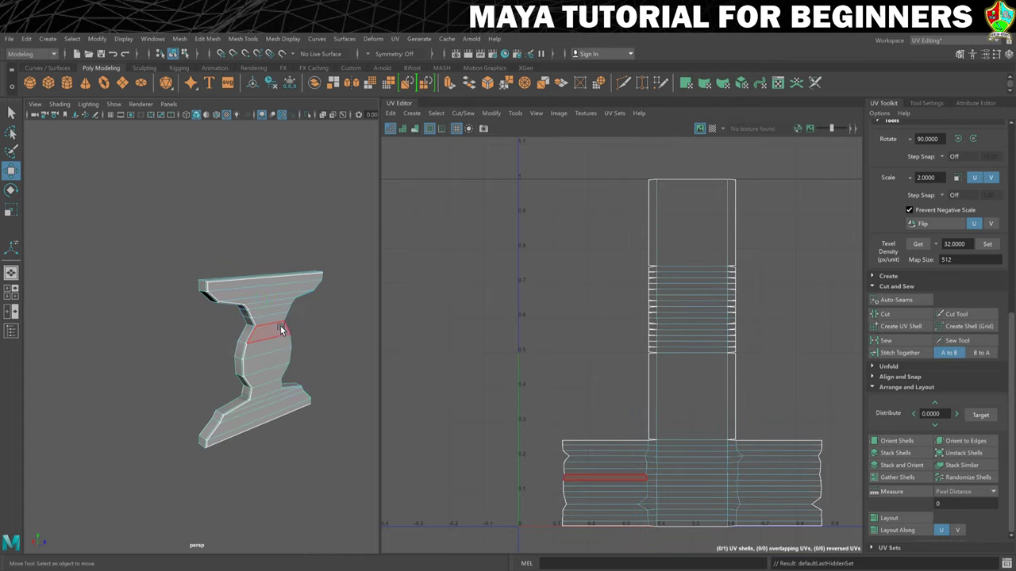
pyautogui.click(271, 415)
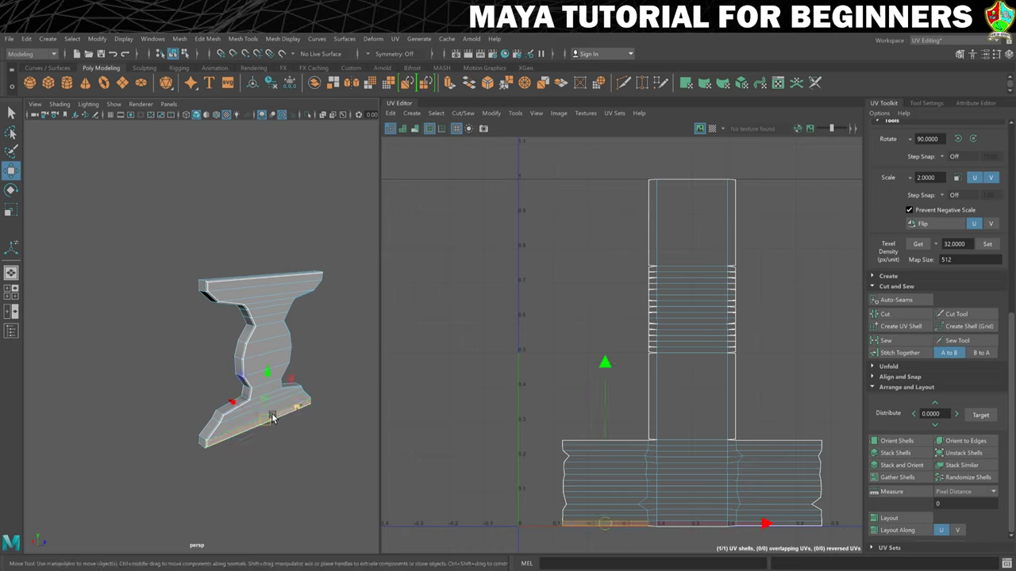
pyautogui.keyDown('shift'); pyautogui.doubleClick(274, 283); pyautogui.keyUp('shift')
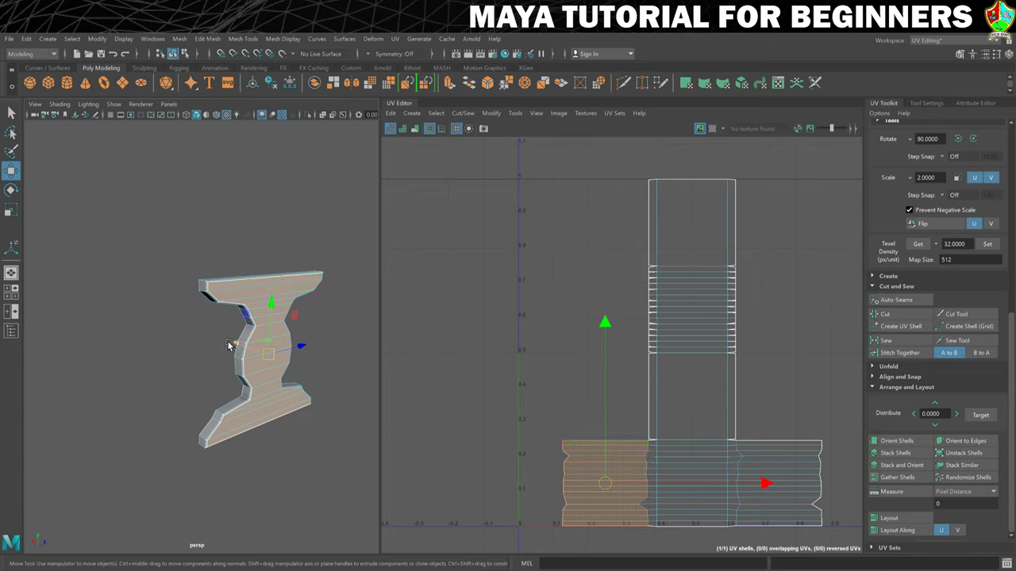
pyautogui.keyDown('alt'); pyautogui.moveTo(269, 339); pyautogui.dragTo(301, 336); pyautogui.keyUp('alt')
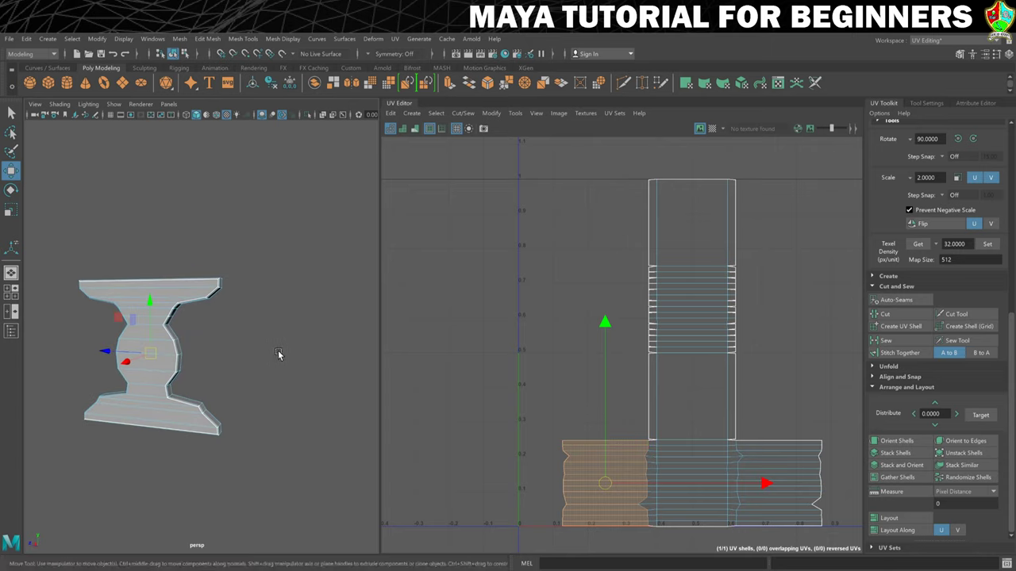
pyautogui.click(161, 425)
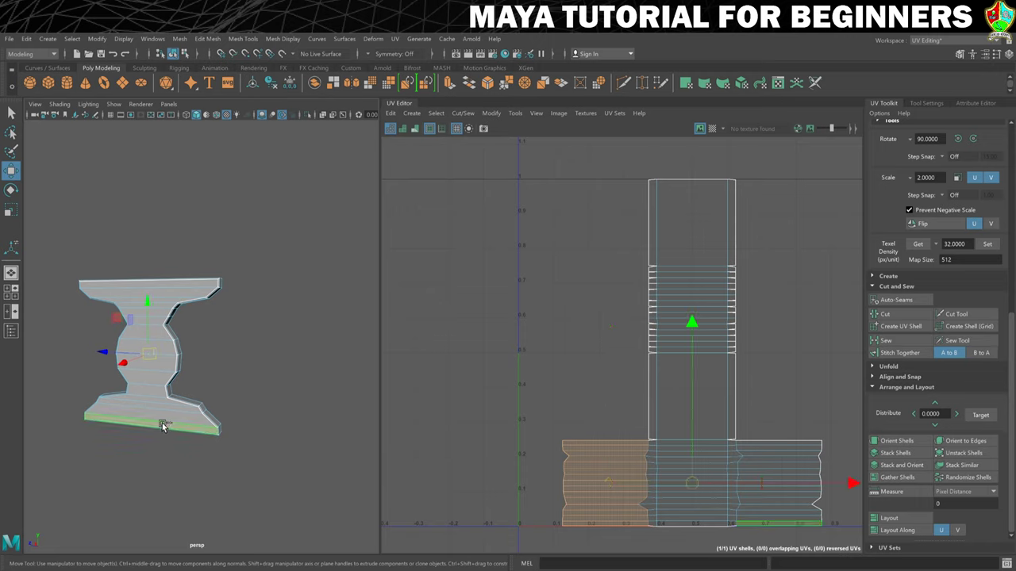
pyautogui.keyDown('shift'); pyautogui.click(167, 286); pyautogui.keyUp('shift')
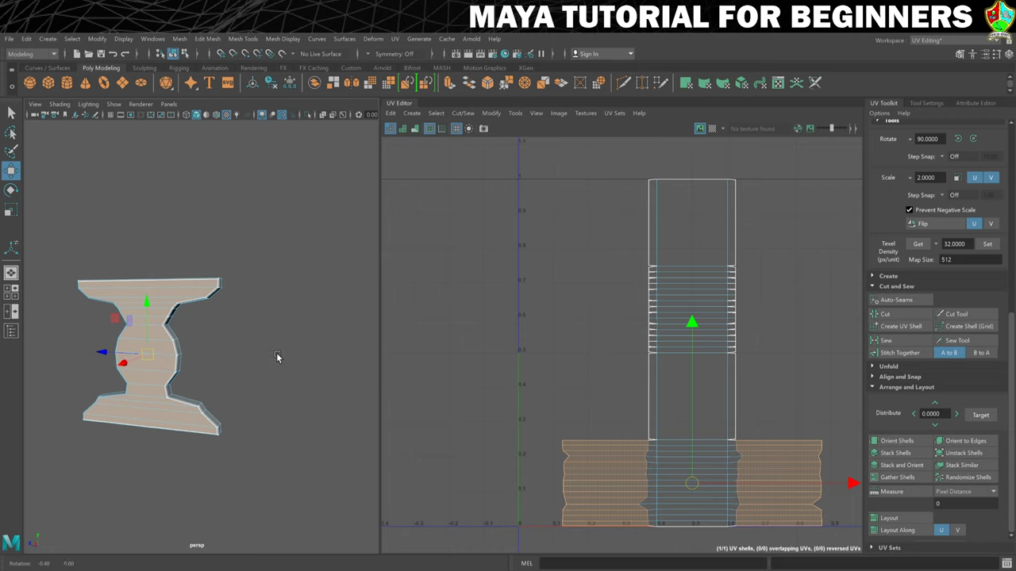
# Step: Grow the face selection to include the narrow bevel faces bordering the leg's two broad sides
pyautogui.keyDown('alt'); pyautogui.moveTo(279, 356); pyautogui.dragTo(189, 361); pyautogui.keyUp('alt')
pyautogui.scroll(6, 189, 361)
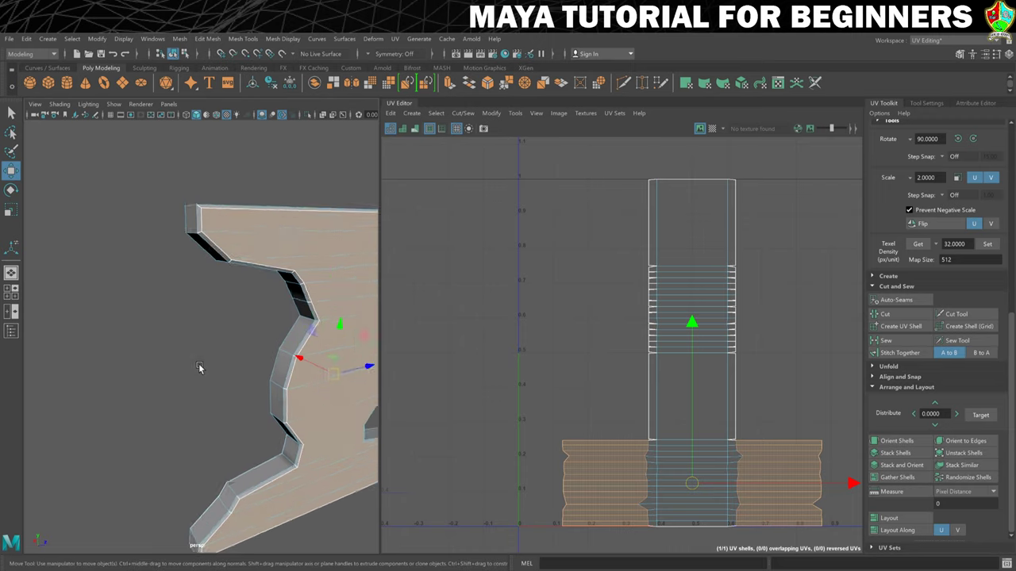
pyautogui.keyDown('shift'); pyautogui.click(157, 214); pyautogui.keyUp('shift')
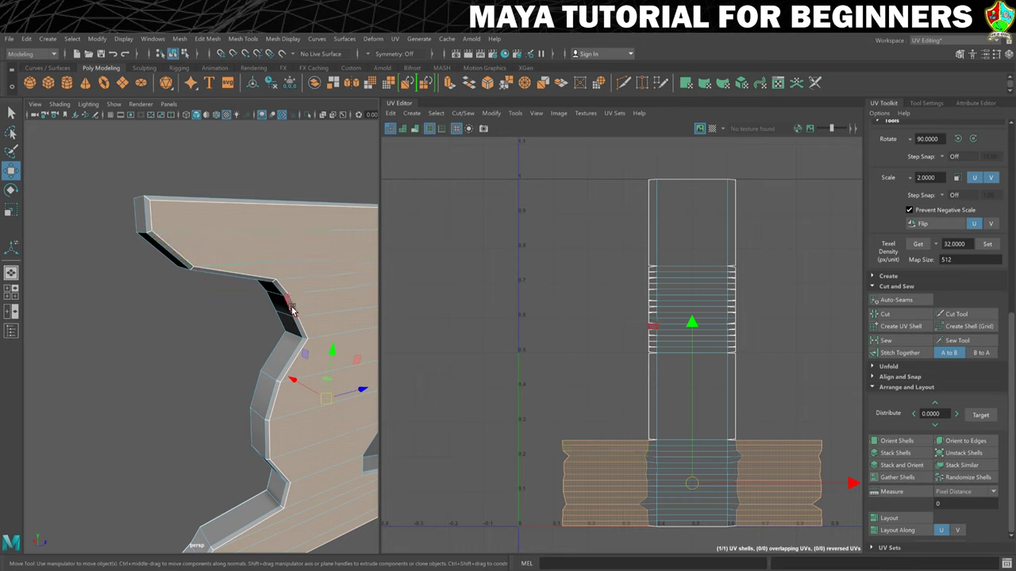
pyautogui.click(356, 280)
pyautogui.hotkey('ctrl', 'F11')
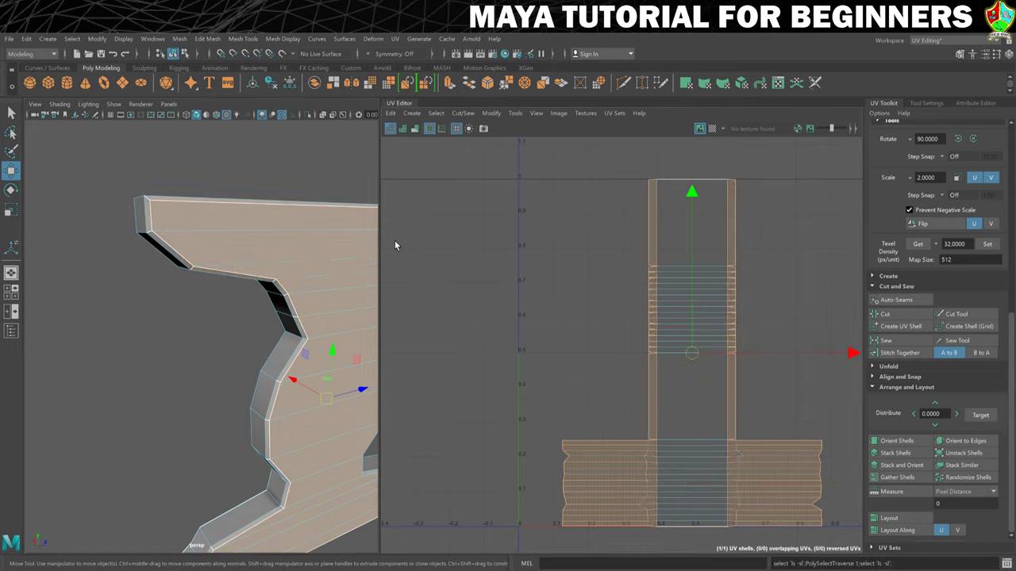
# Step: Planar-map the selected faces from the X axis, fitted to the bounding box, and move the resulting shells into the next UV tile to the right
pyautogui.scroll(-5, 152, 261)
pyautogui.keyDown('alt'); pyautogui.moveTo(200, 262); pyautogui.dragTo(243, 283); pyautogui.keyUp('alt')
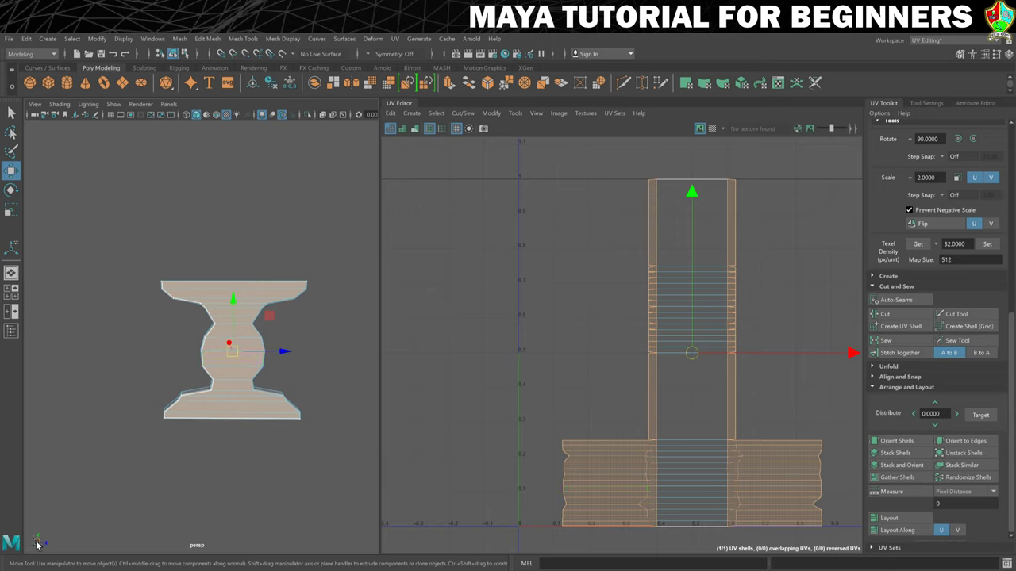
pyautogui.click(395, 39)
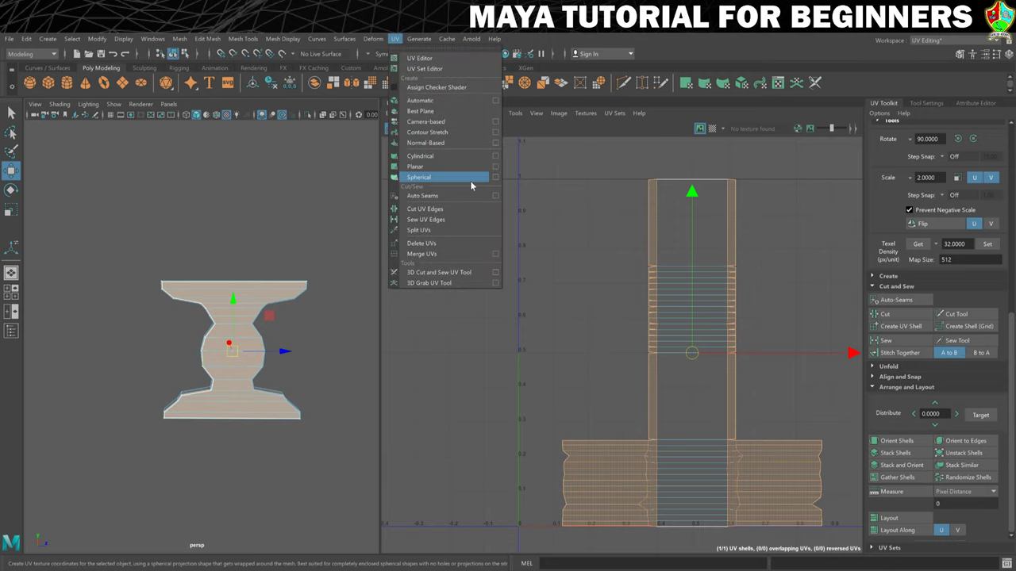
pyautogui.click(495, 166)
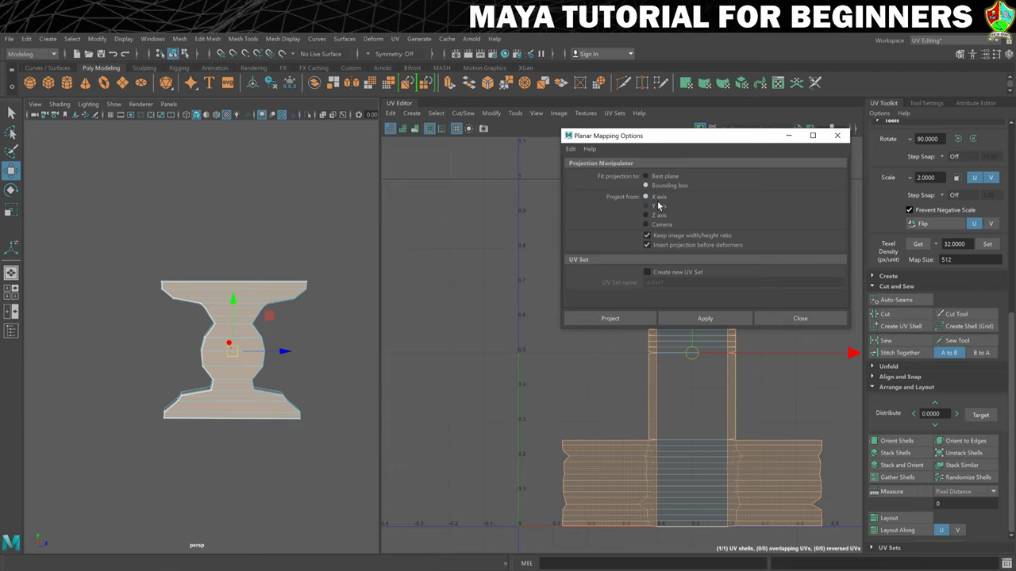
pyautogui.click(627, 318)
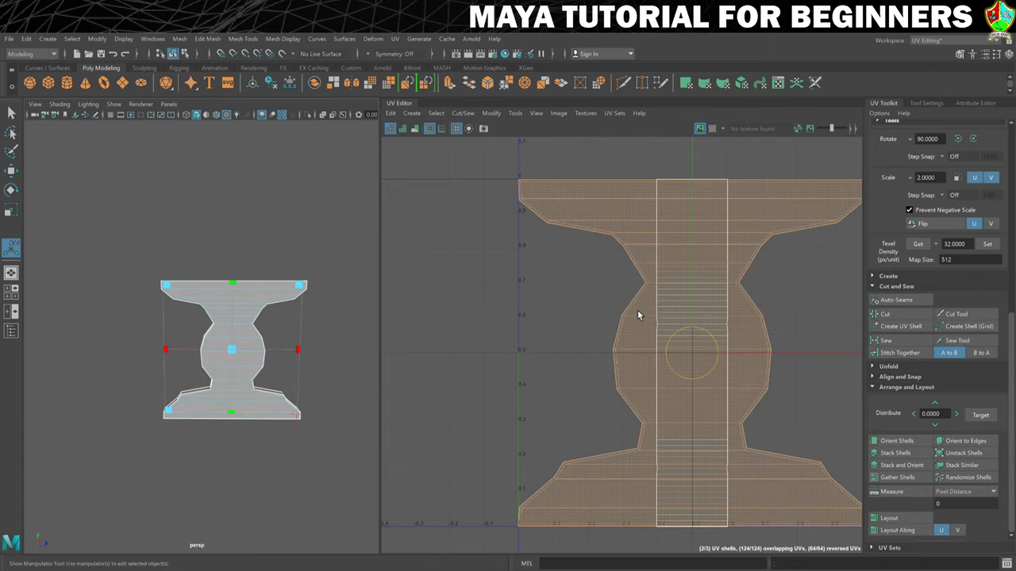
pyautogui.scroll(-3, 637, 309)
pyautogui.keyDown('alt'); pyautogui.moveTo(693, 299); pyautogui.dragTo(510, 301, button='middle'); pyautogui.keyUp('alt')
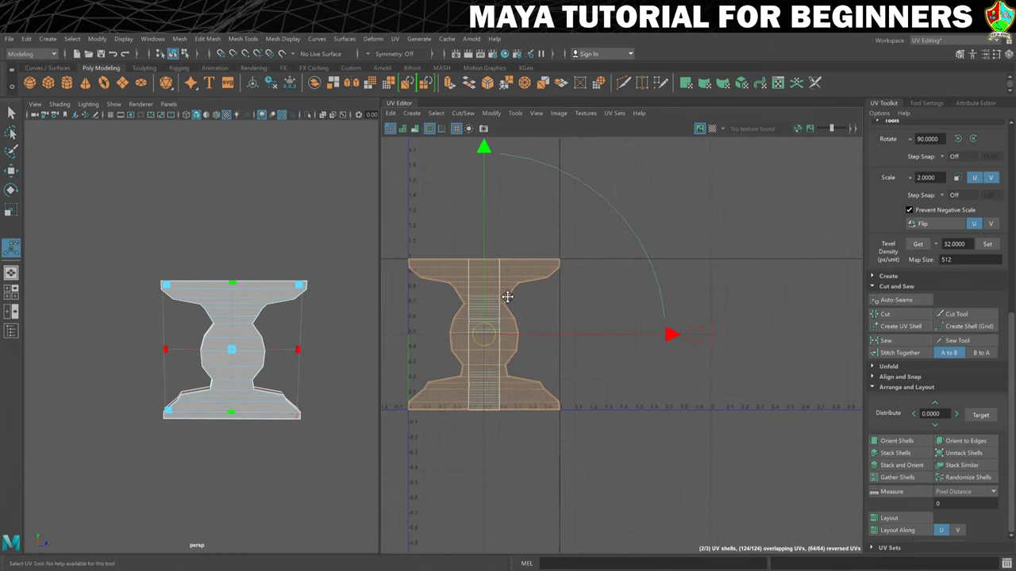
pyautogui.moveTo(612, 328); pyautogui.dragTo(768, 332)
# Step: Select the full vertical strips of faces along both narrow sides of the leg
pyautogui.scroll(4, 272, 352)
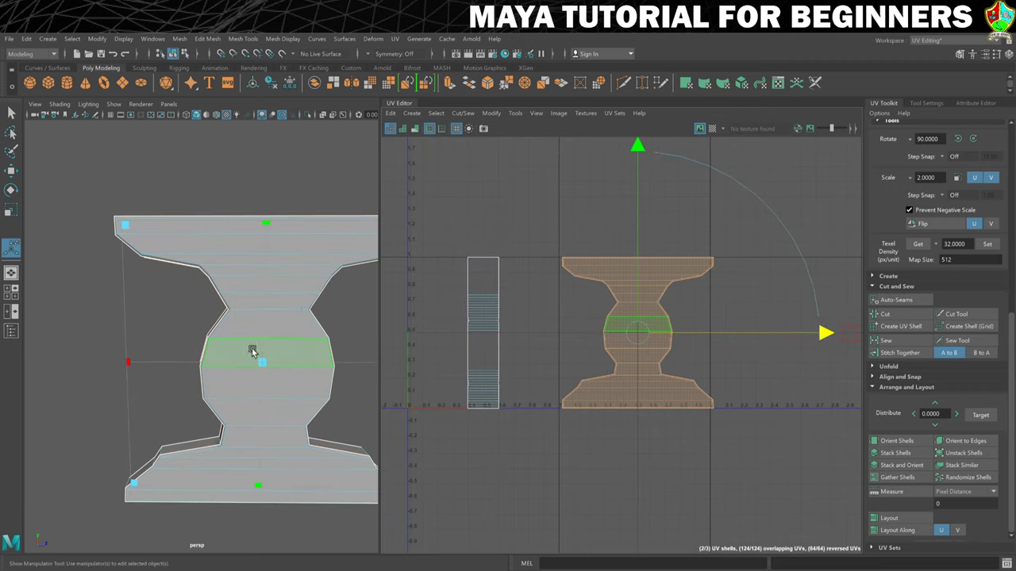
pyautogui.keyDown('alt'); pyautogui.moveTo(229, 344); pyautogui.dragTo(269, 341); pyautogui.keyUp('alt')
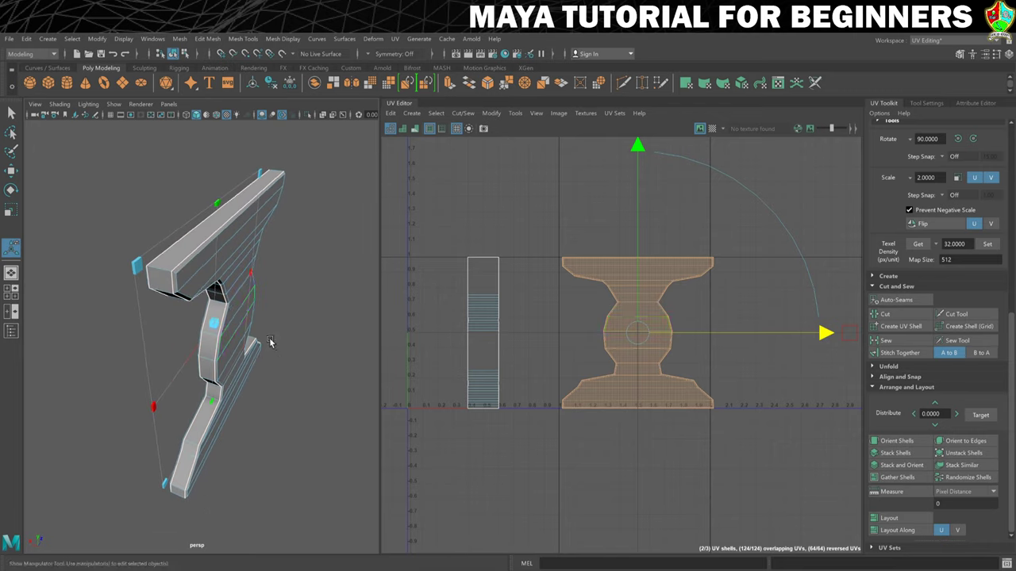
pyautogui.keyDown('alt'); pyautogui.moveTo(217, 219); pyautogui.dragTo(275, 301); pyautogui.keyUp('alt')
pyautogui.keyDown('alt'); pyautogui.moveTo(226, 372); pyautogui.dragTo(202, 474); pyautogui.keyUp('alt')
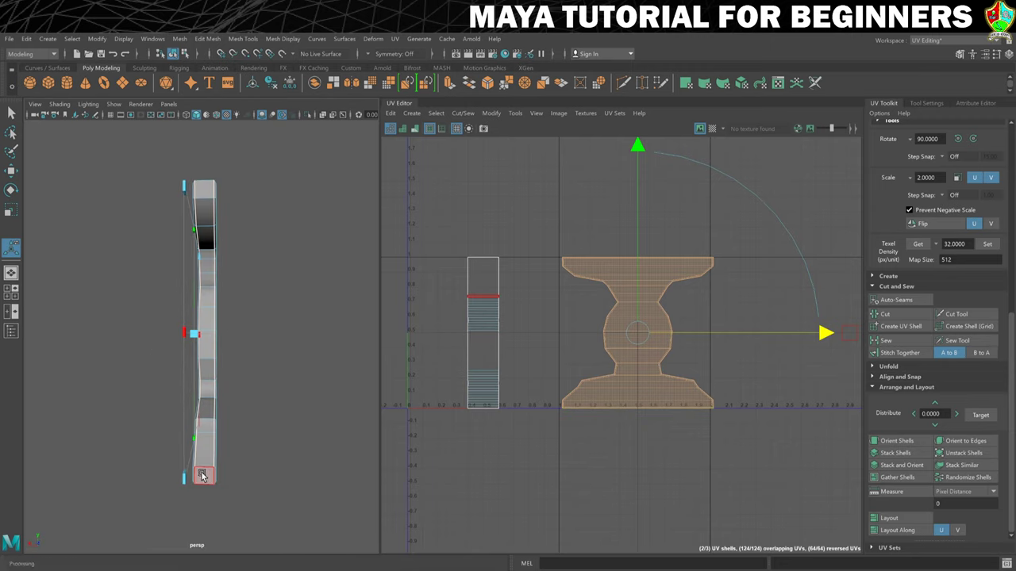
pyautogui.click(241, 483)
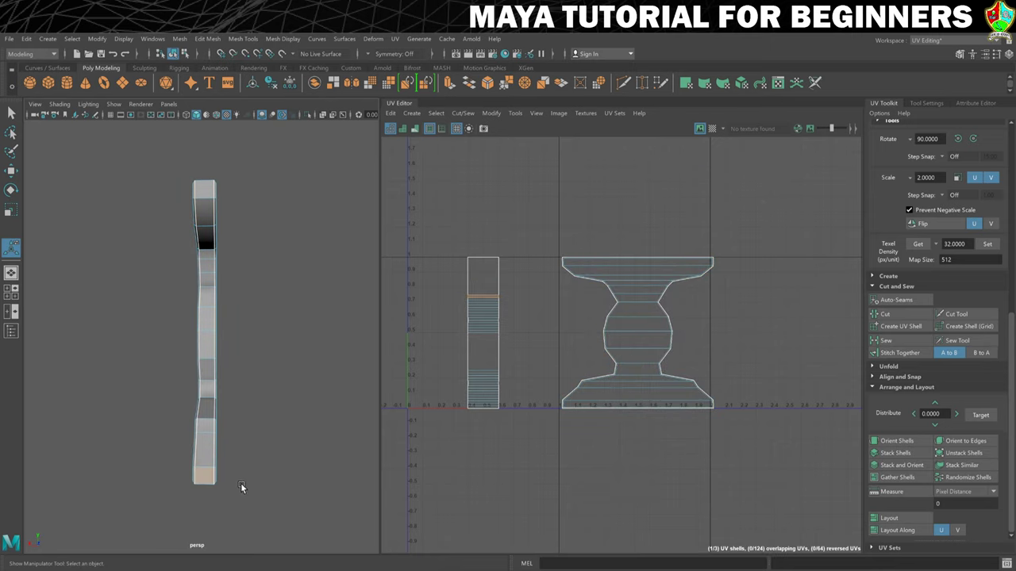
pyautogui.doubleClick(201, 189)
pyautogui.keyDown('alt'); pyautogui.moveTo(323, 335); pyautogui.dragTo(194, 459); pyautogui.keyUp('alt')
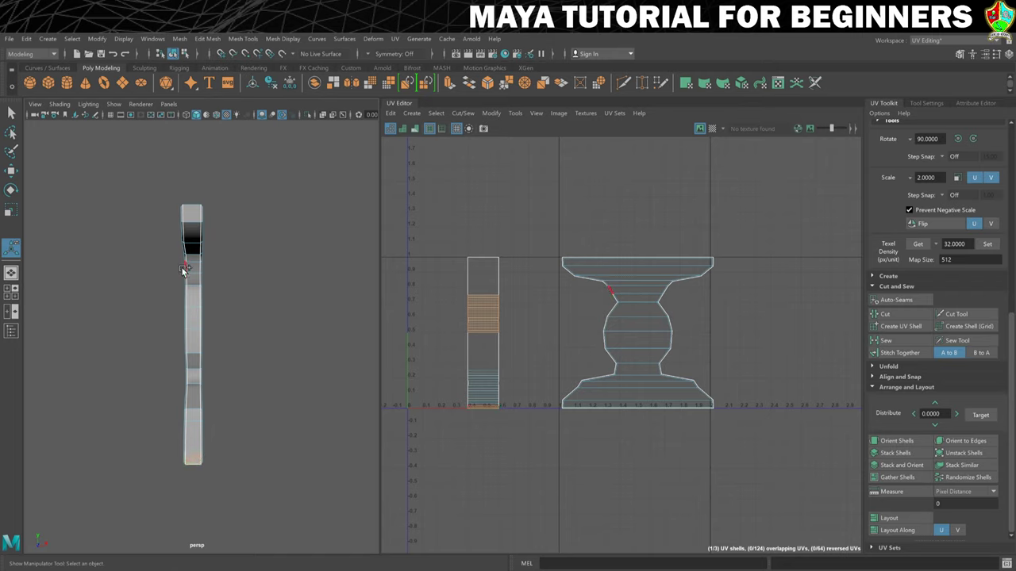
pyautogui.keyDown('shift'); pyautogui.doubleClick(191, 217); pyautogui.keyUp('shift')
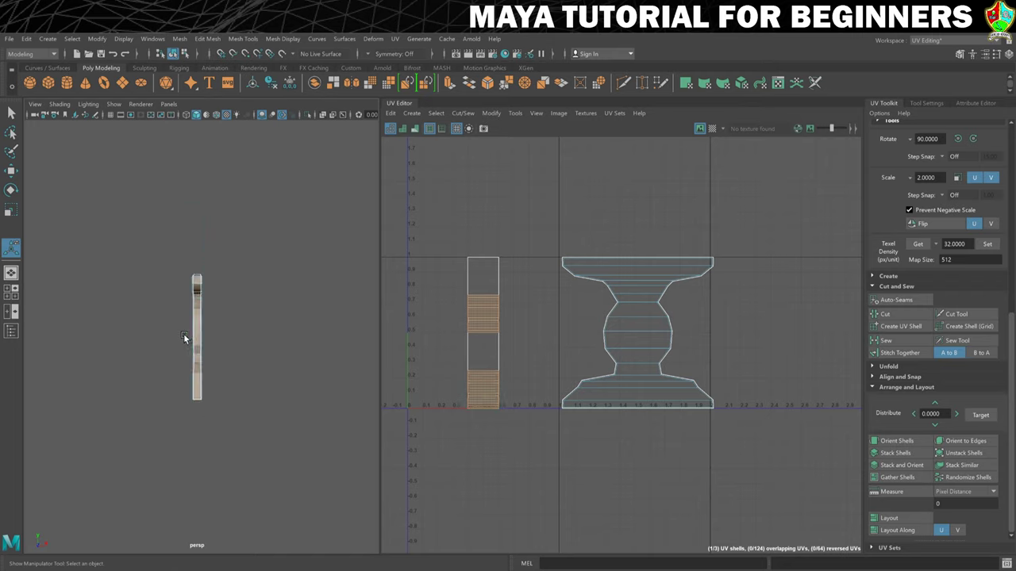
pyautogui.scroll(2, 185, 341)
pyautogui.keyDown('alt'); pyautogui.moveTo(145, 346); pyautogui.dragTo(93, 377); pyautogui.keyUp('alt')
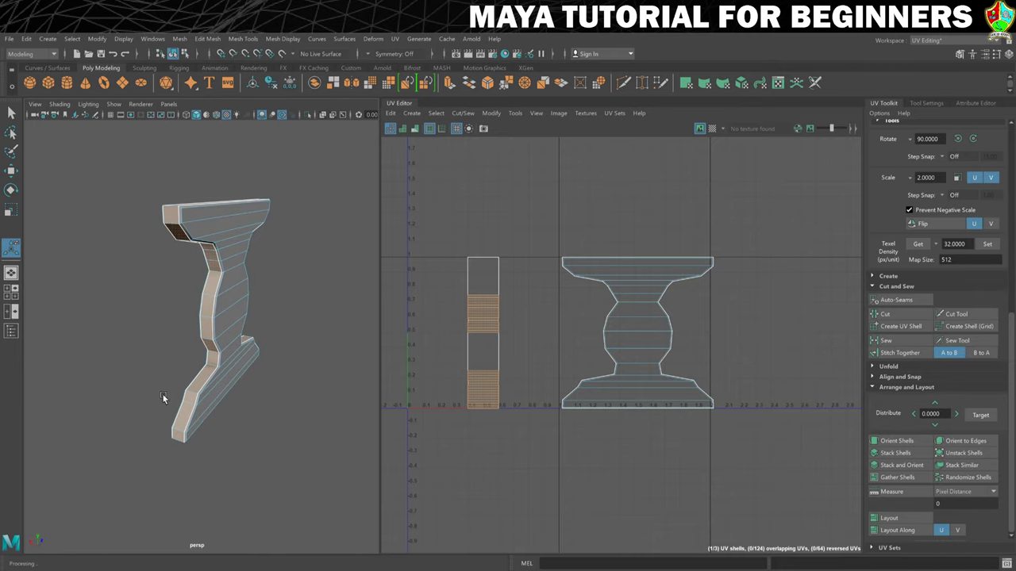
# Step: Planar-map the selected narrow-side faces from the Z axis and move their shells to the right of the leg profile shells
pyautogui.click(396, 40)
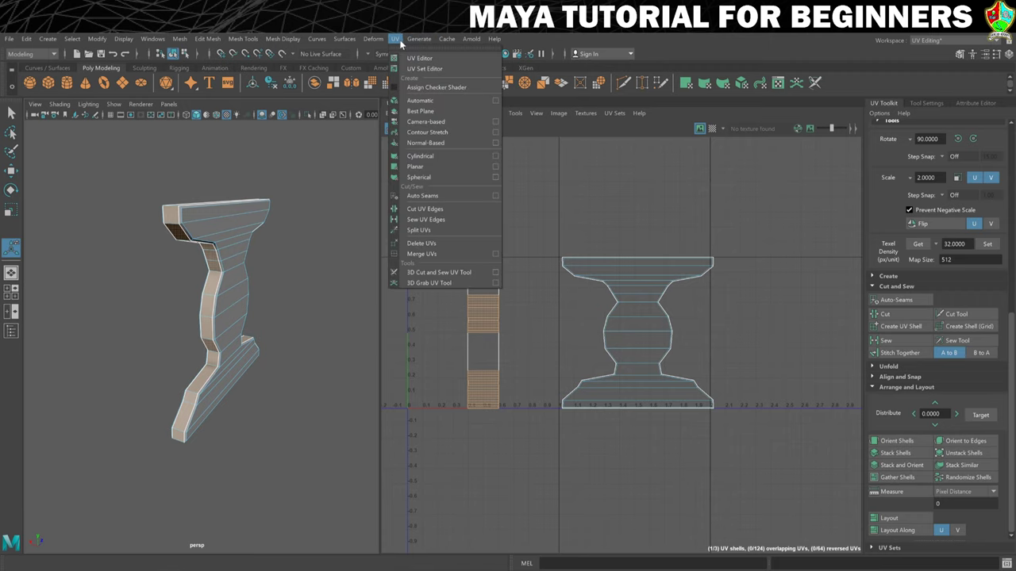
pyautogui.click(494, 167)
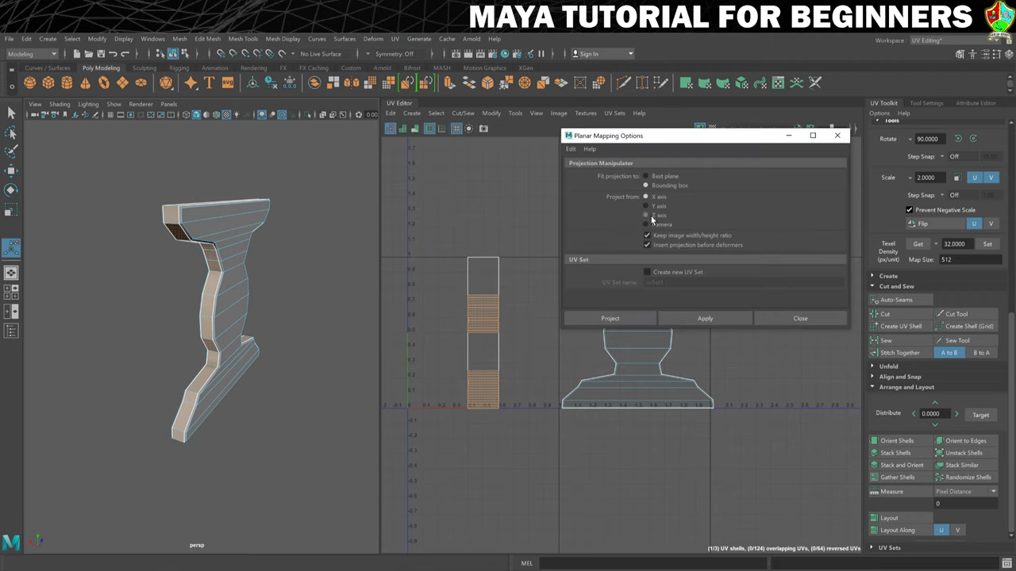
pyautogui.click(609, 319)
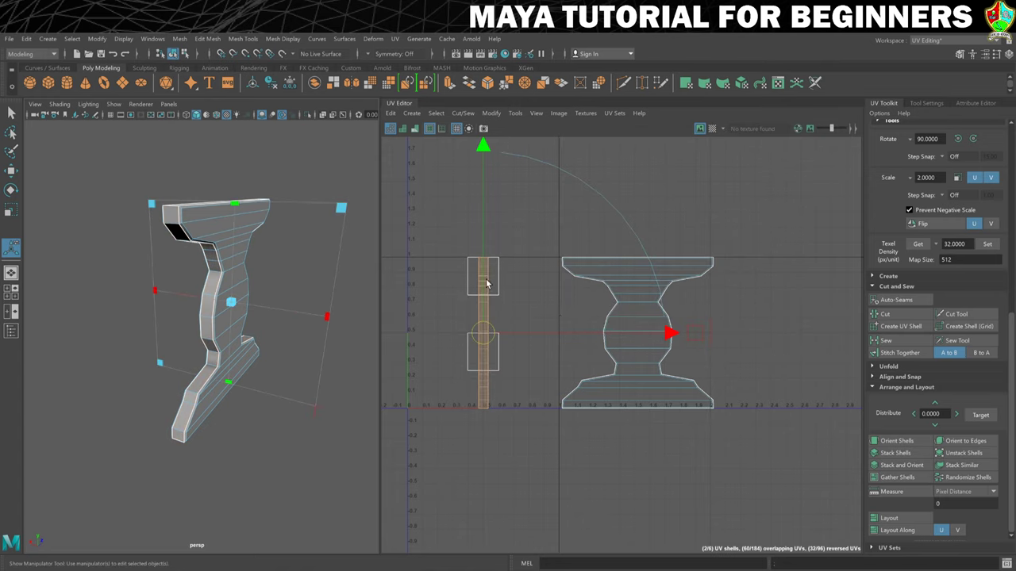
pyautogui.moveTo(670, 334); pyautogui.dragTo(919, 333)
# Step: Planar-map the remaining top and bottom faces from the Y axis and move their shells close to the left of the profile shells
pyautogui.moveTo(479, 281); pyautogui.dragTo(478, 305, button='right')
pyautogui.moveTo(475, 268); pyautogui.dragTo(516, 379)
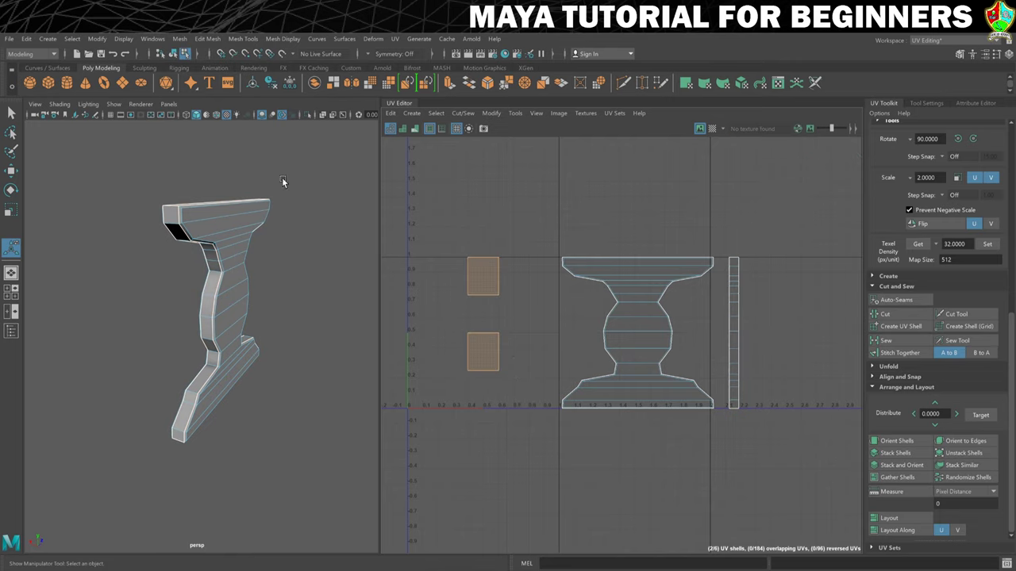
pyautogui.click(393, 38)
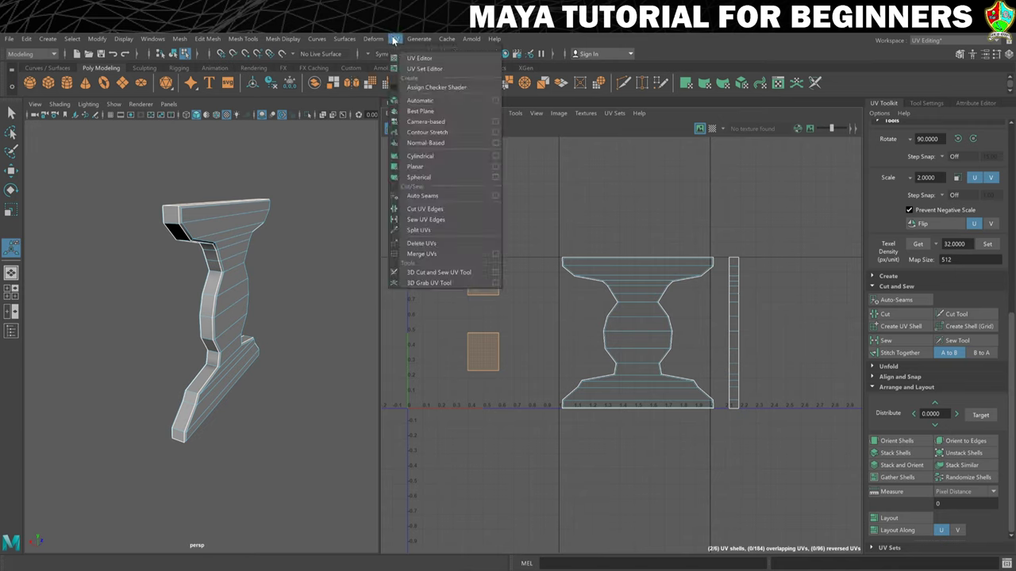
pyautogui.click(493, 166)
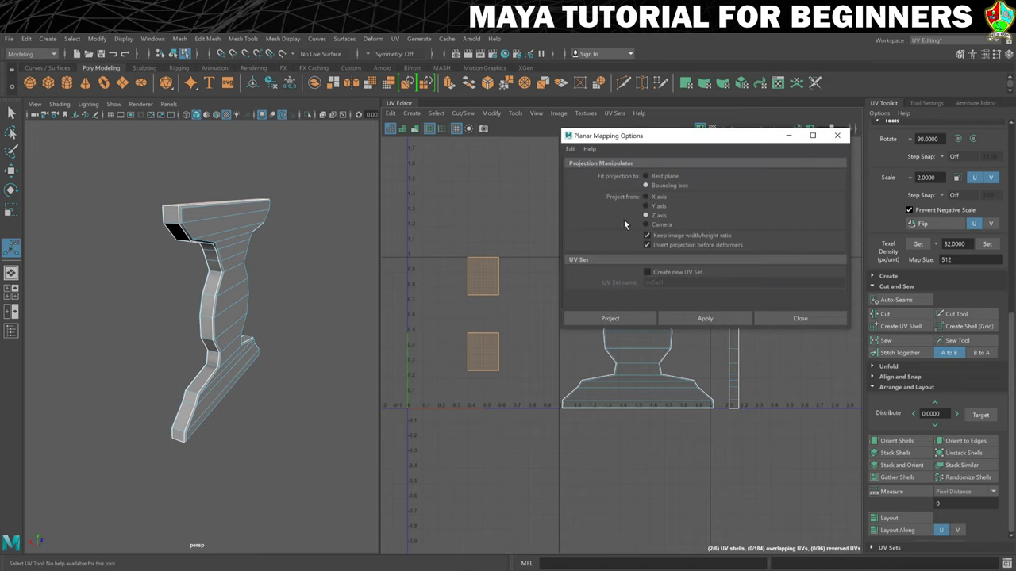
pyautogui.click(646, 205)
pyautogui.click(609, 318)
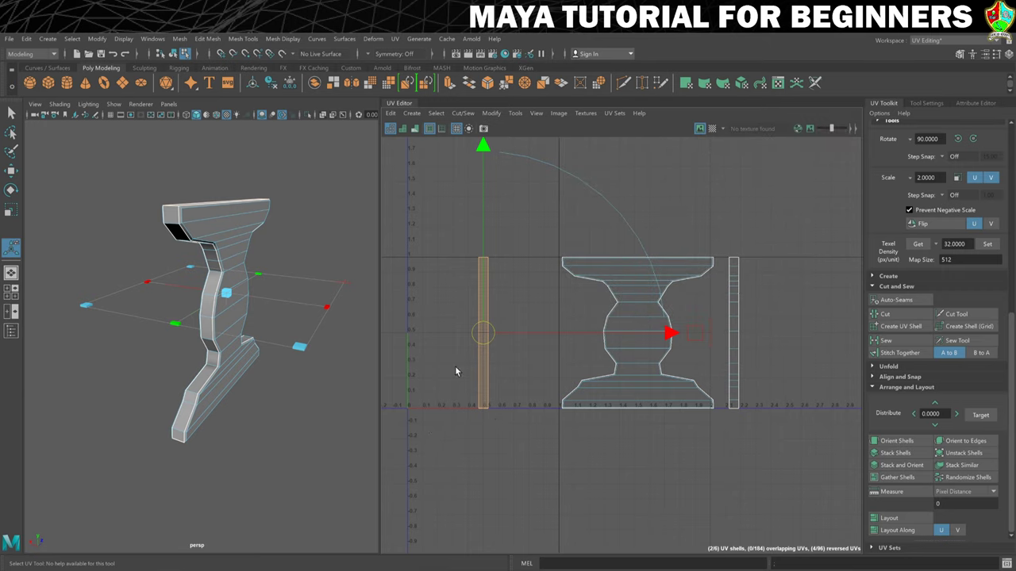
pyautogui.moveTo(675, 336); pyautogui.dragTo(717, 335)
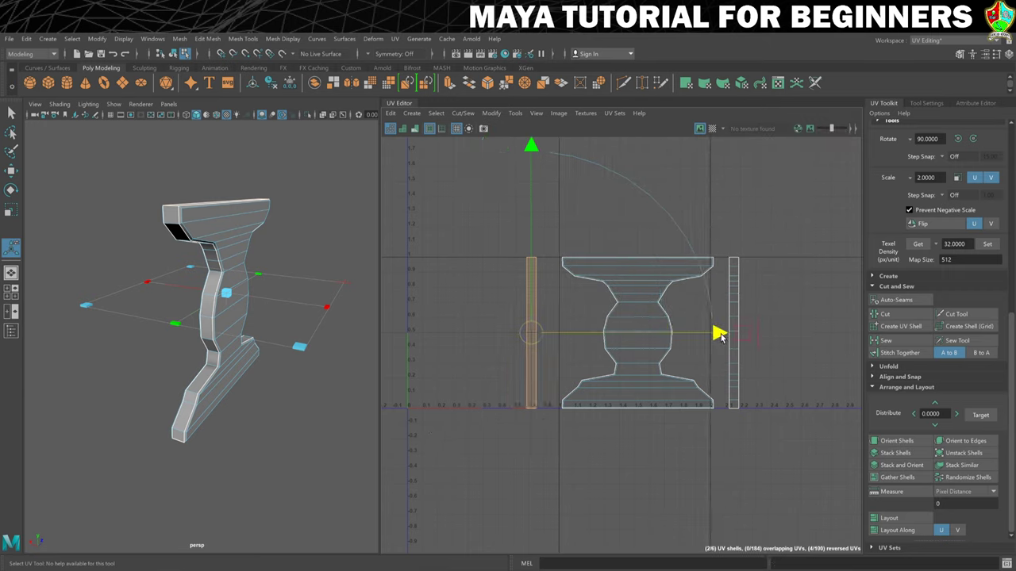
# Step: In UV shell mode, separate the overlapping narrow strips by moving one left-hand strip further left and one right-hand strip further right
pyautogui.rightClick(645, 292)
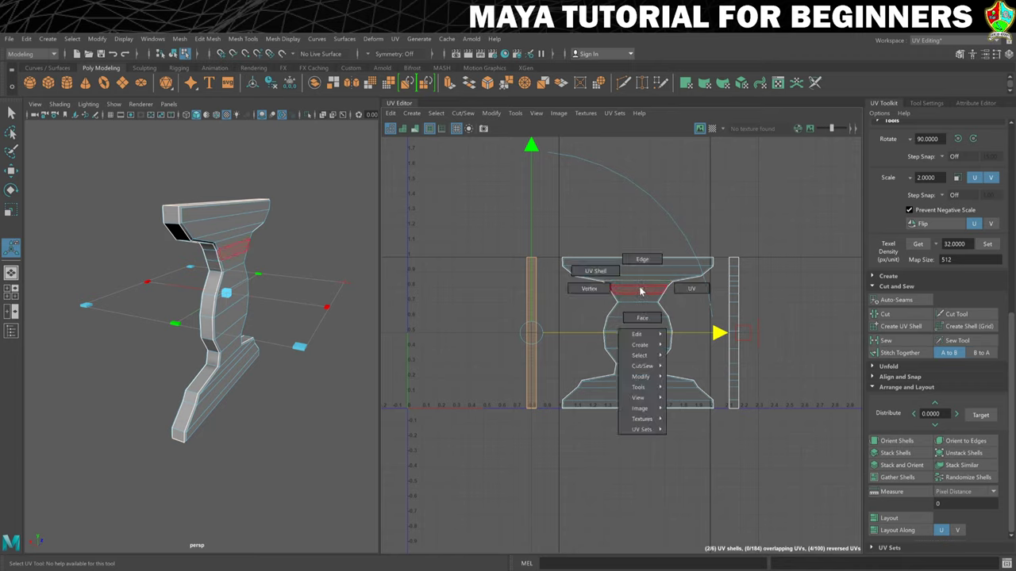
pyautogui.click(595, 271)
pyautogui.click(594, 332)
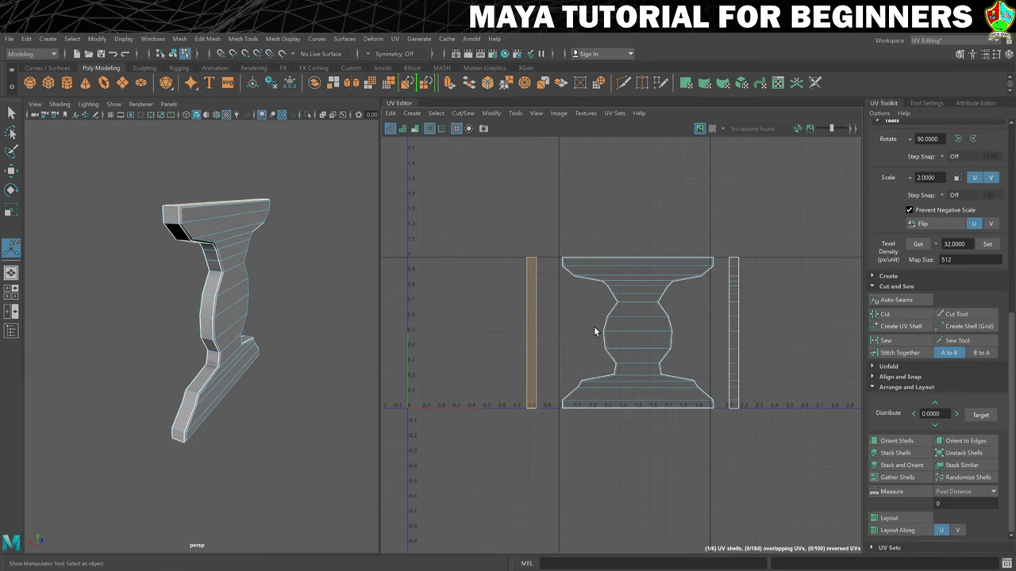
pyautogui.press('w')
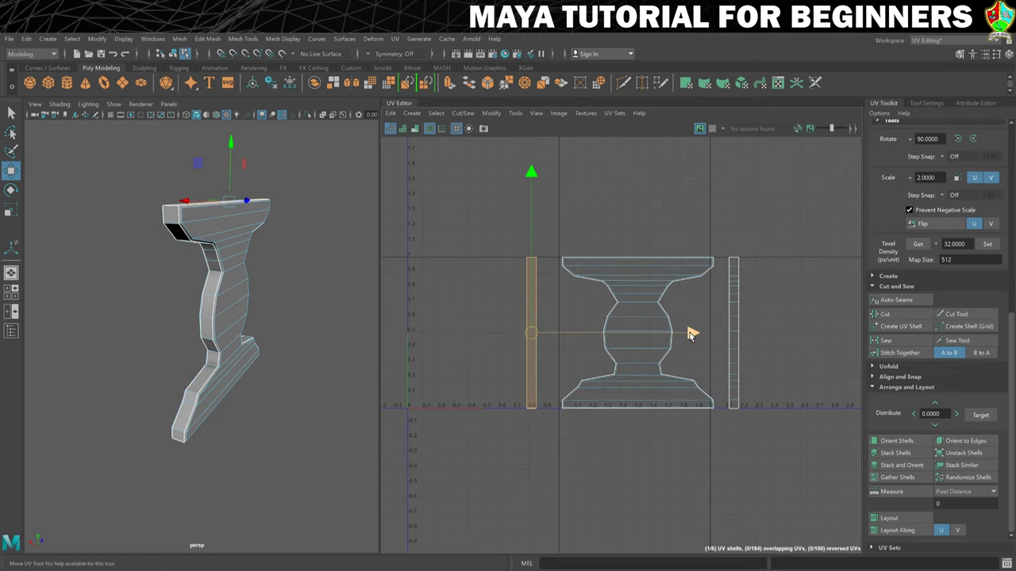
pyautogui.moveTo(689, 333); pyautogui.dragTo(669, 333, button='middle')
pyautogui.click(730, 330)
pyautogui.moveTo(775, 332); pyautogui.dragTo(795, 335, button='middle')
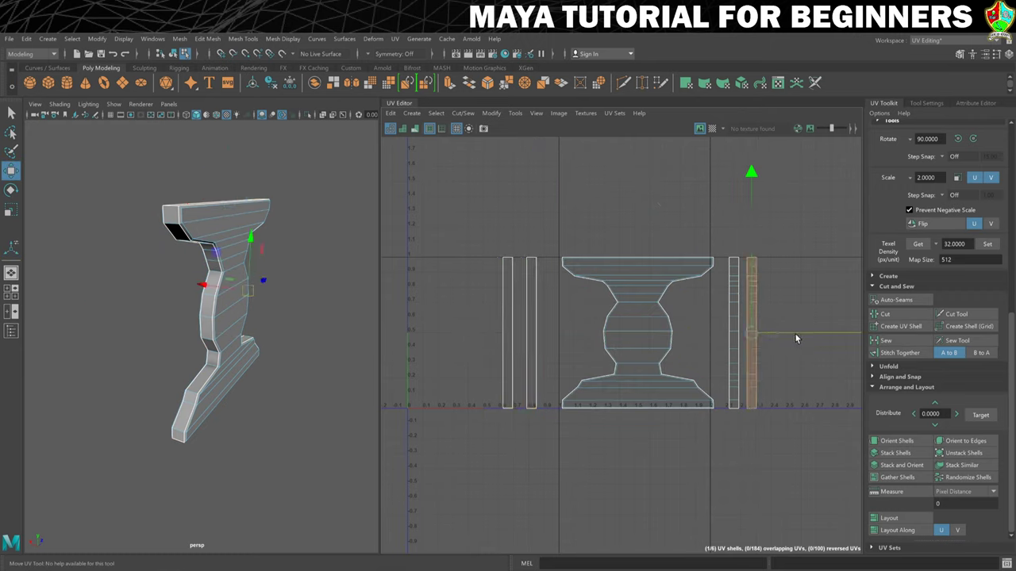
# Step: Move one of the two overlapping leg profile shells left past the narrow strips and deselect it
pyautogui.click(605, 322)
pyautogui.moveTo(704, 330); pyautogui.dragTo(504, 347)
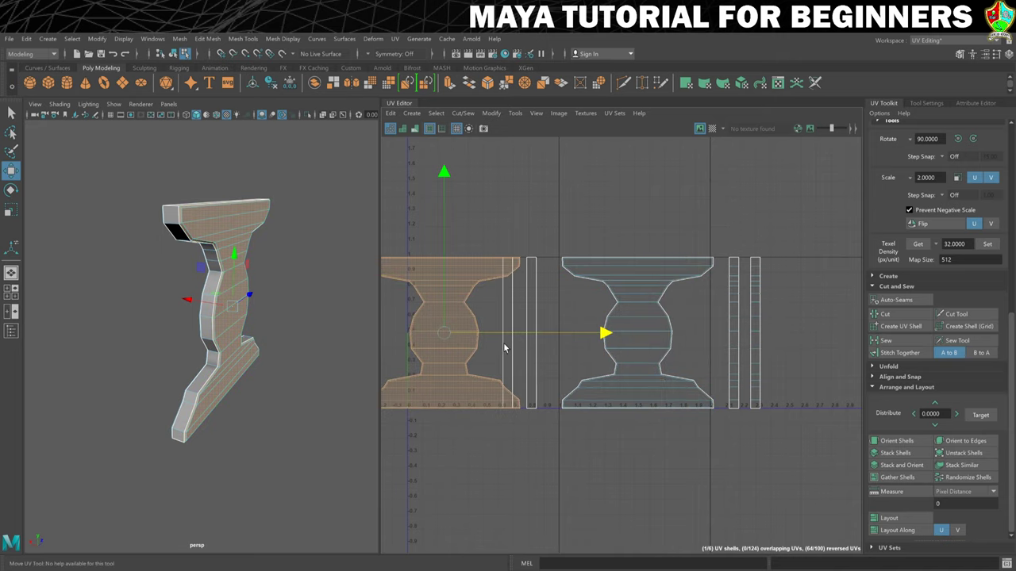
pyautogui.scroll(-1, 522, 268)
pyautogui.click(535, 224)
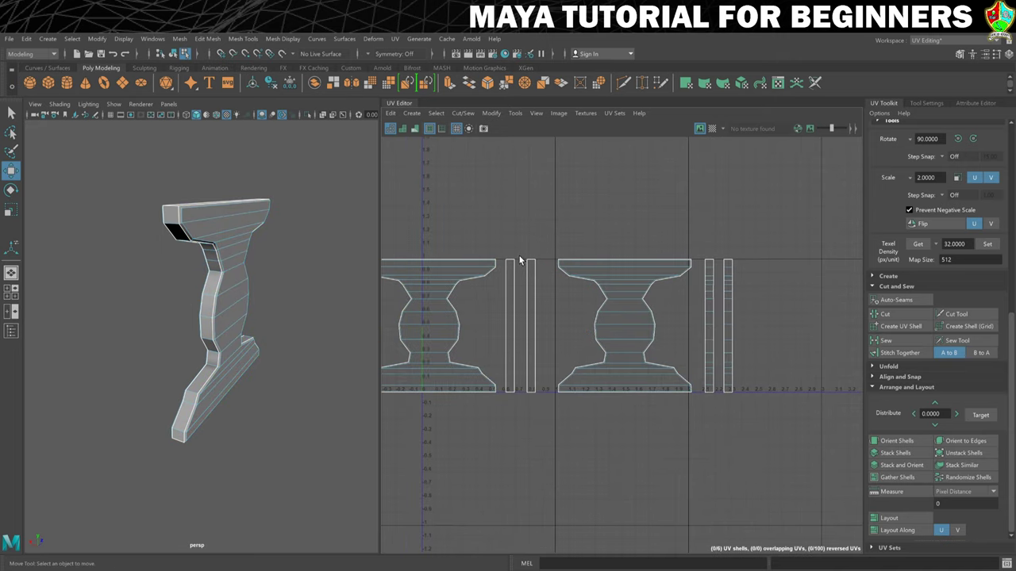
# Step: Shade the UV shells by orientation and flip the reversed leg profile and the two reversed narrow strips along U
pyautogui.keyDown('alt'); pyautogui.moveTo(520, 260); pyautogui.dragTo(576, 236, button='middle'); pyautogui.keyUp('alt')
pyautogui.click(402, 128)
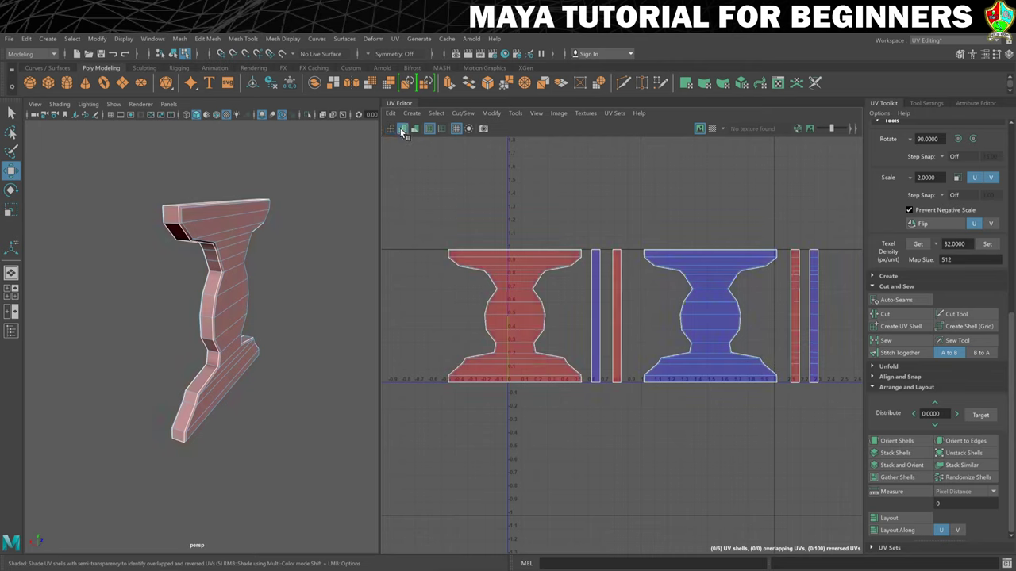
pyautogui.click(505, 300)
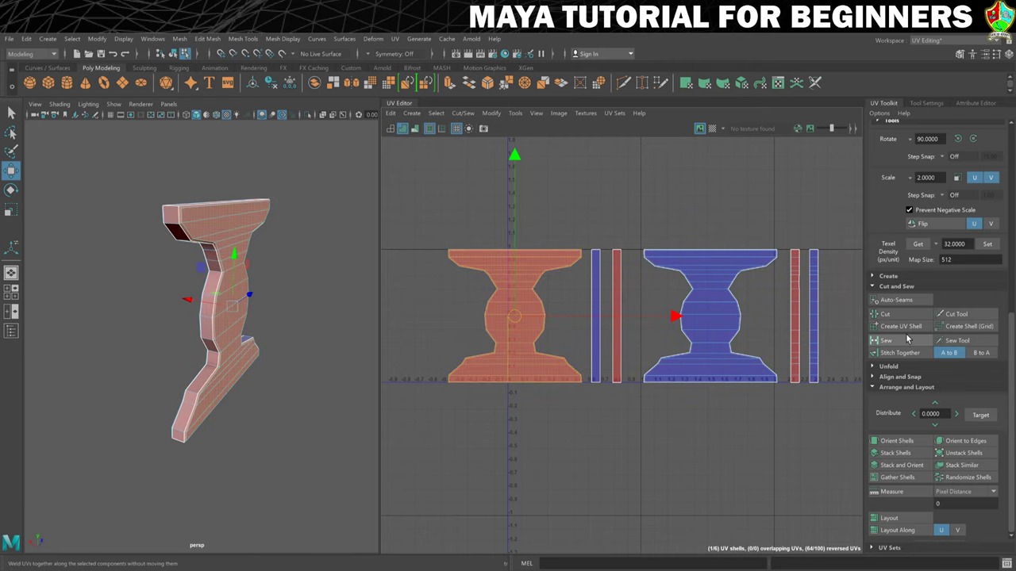
pyautogui.scroll(5, 918, 488)
pyautogui.click(616, 318)
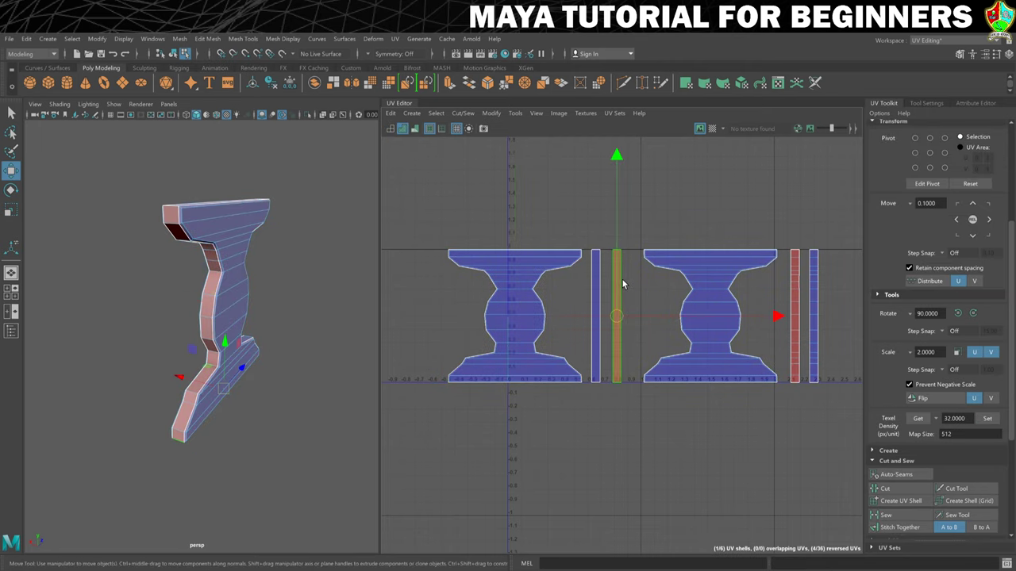
pyautogui.click(924, 398)
pyautogui.click(794, 318)
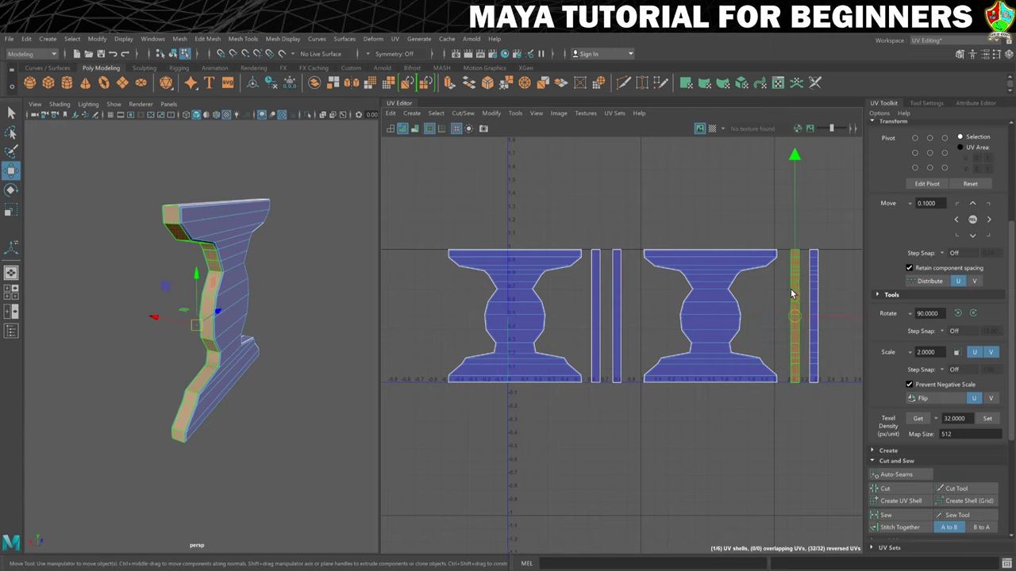
pyautogui.click(925, 398)
# Step: Switch the UV shading to the distortion display and examine the stretching on the leg profiles and narrow strips
pyautogui.keyDown('alt'); pyautogui.moveTo(800, 335); pyautogui.dragTo(748, 340, button='middle'); pyautogui.keyUp('alt')
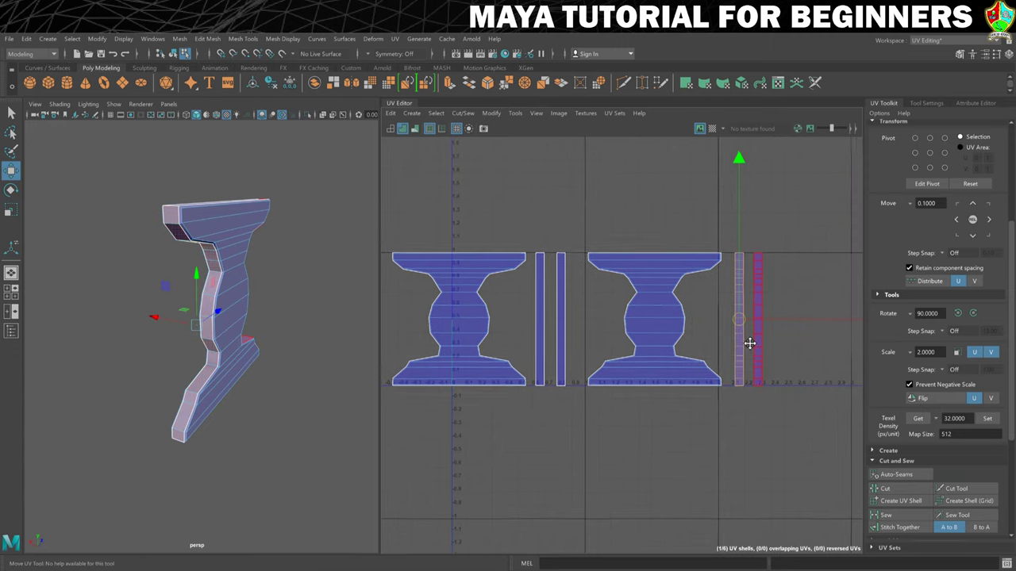
pyautogui.click(415, 128)
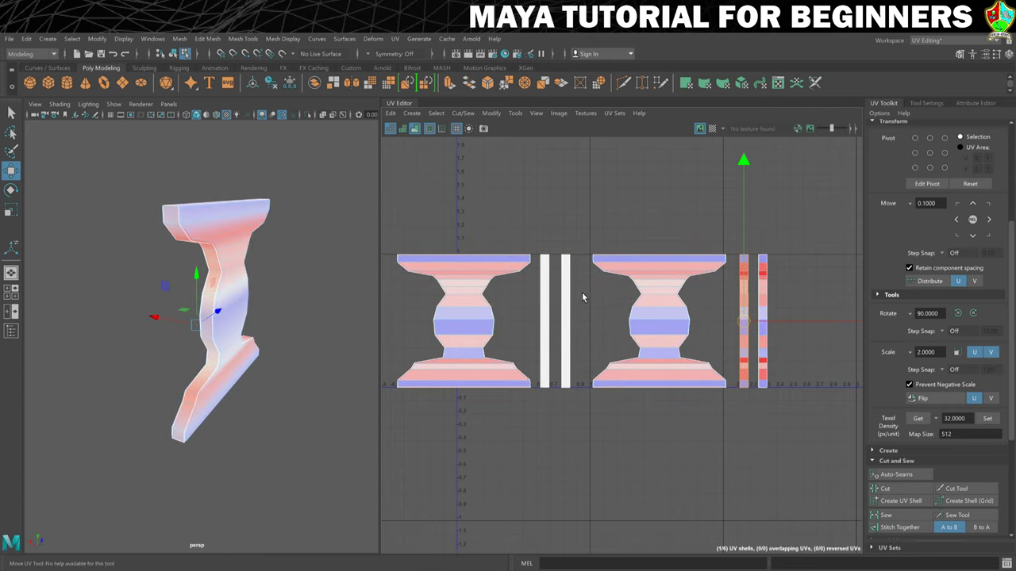
pyautogui.click(505, 273)
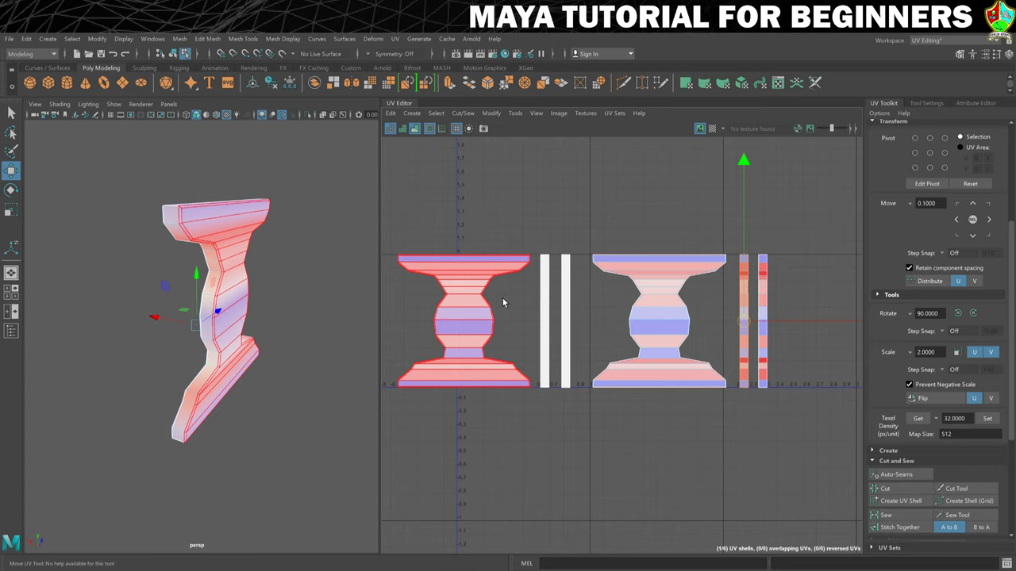
pyautogui.click(662, 269)
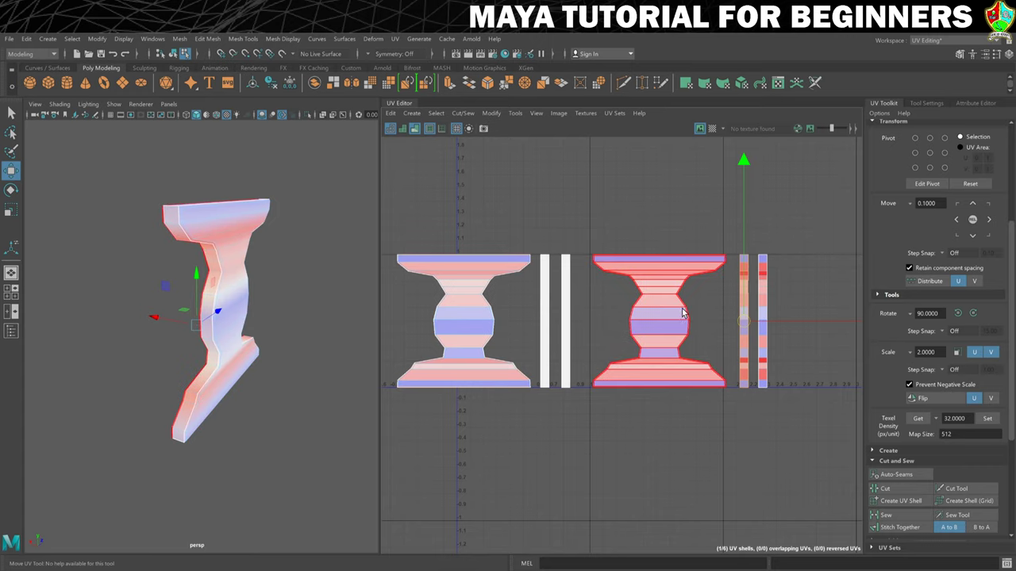
pyautogui.click(730, 305)
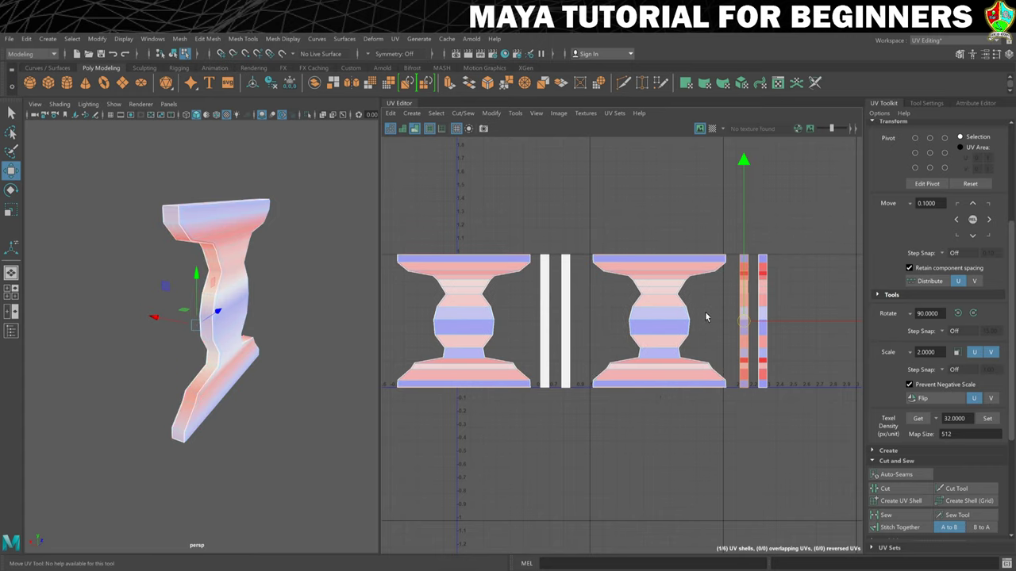
# Step: In UV shell mode, select both distorted narrow strips beside the second leg profile and optimize their UVs
pyautogui.click(755, 297)
pyautogui.moveTo(755, 297); pyautogui.dragTo(736, 275, button='right')
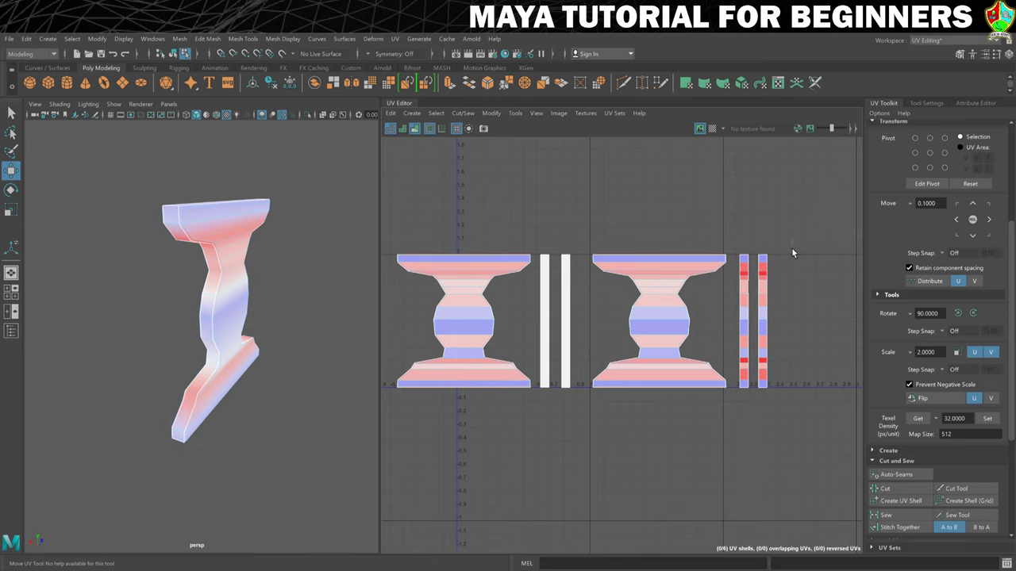
pyautogui.moveTo(789, 234); pyautogui.dragTo(731, 411)
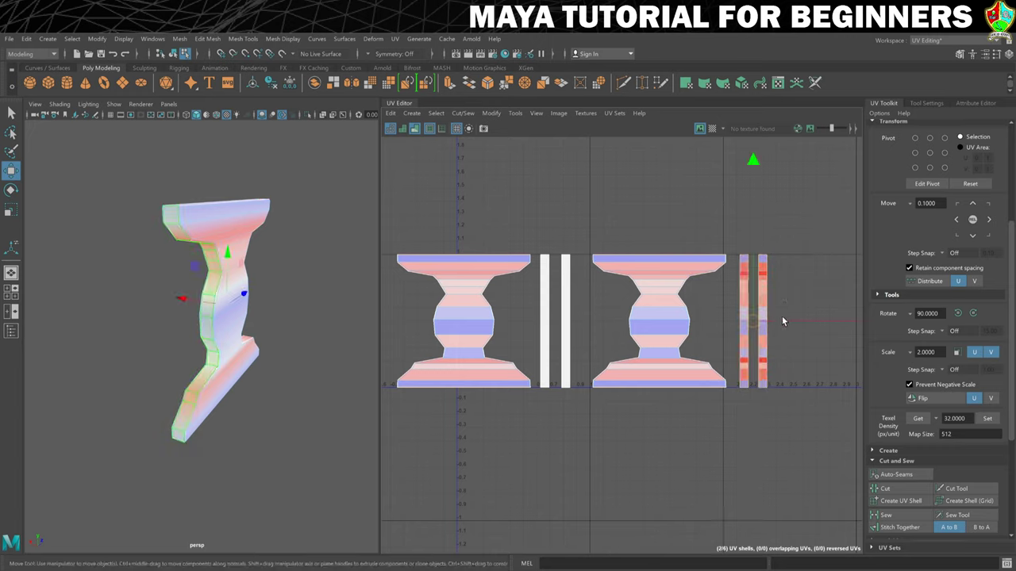
pyautogui.scroll(5, 881, 281)
pyautogui.click(877, 301)
pyautogui.click(876, 323)
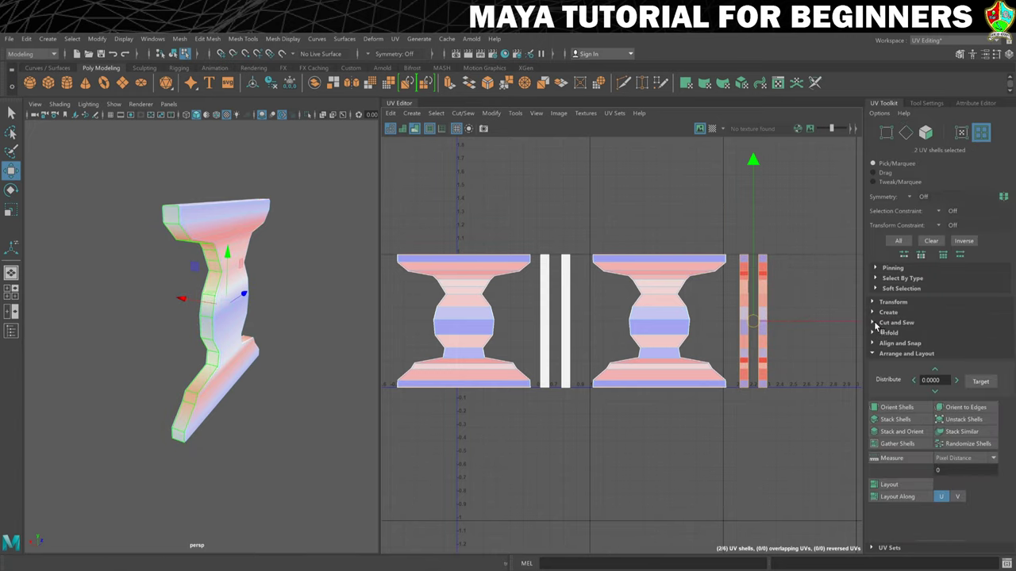
pyautogui.click(874, 354)
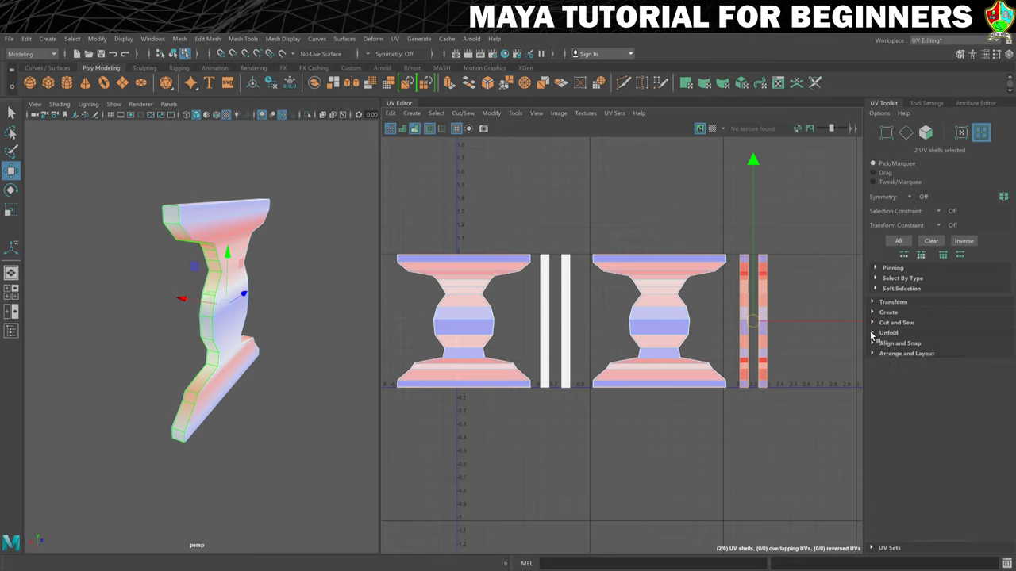
pyautogui.click(872, 333)
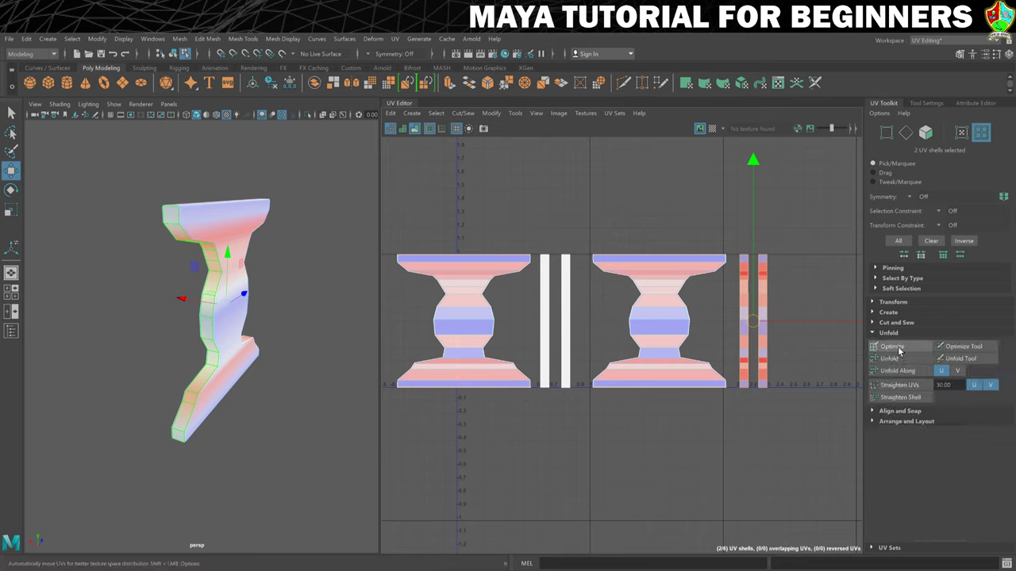
pyautogui.click(895, 349)
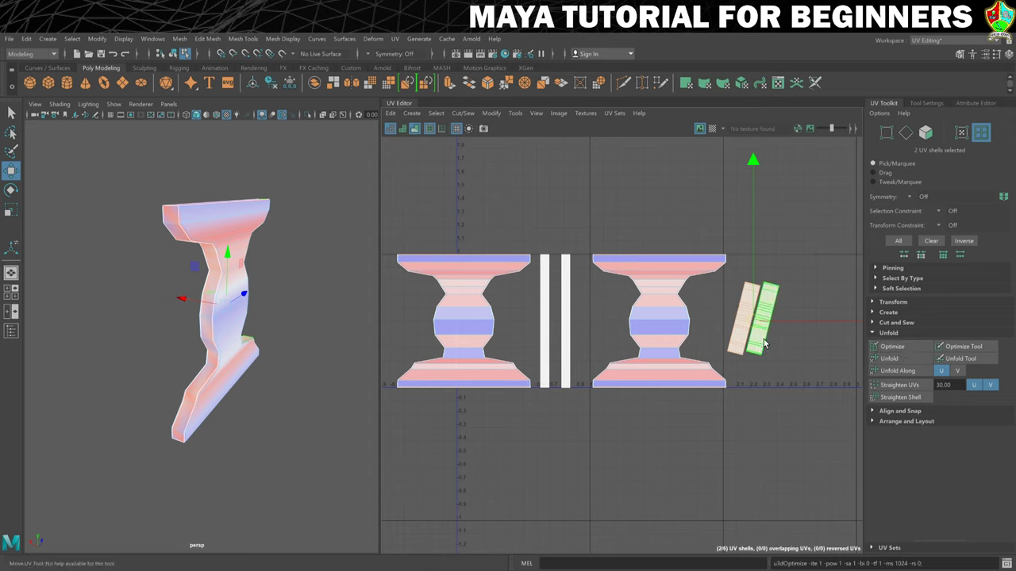
# Step: Straighten the UVs of the two tilted strips along U and V with a 30-degree angle
pyautogui.click(770, 367)
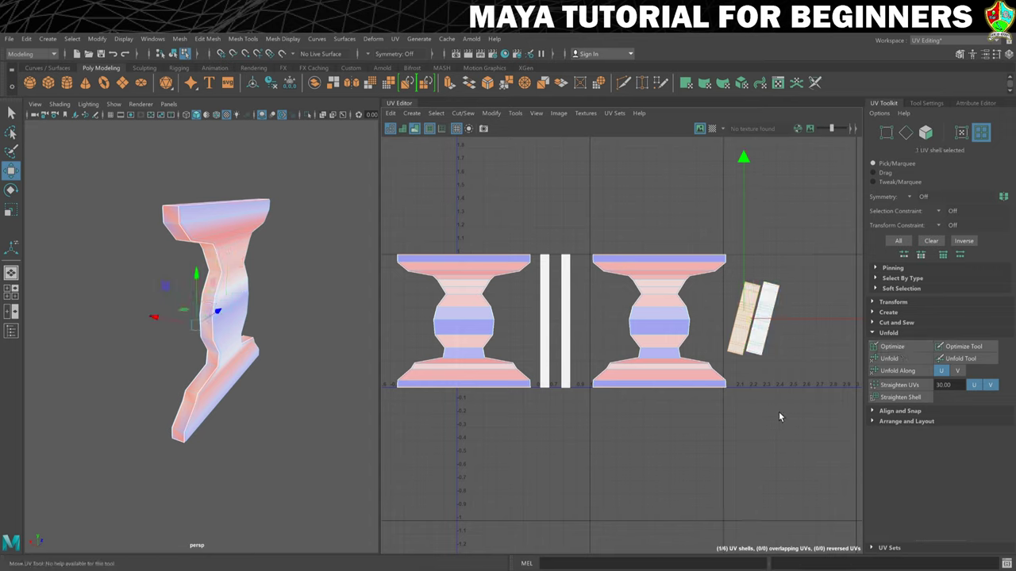
pyautogui.moveTo(780, 413); pyautogui.dragTo(760, 342)
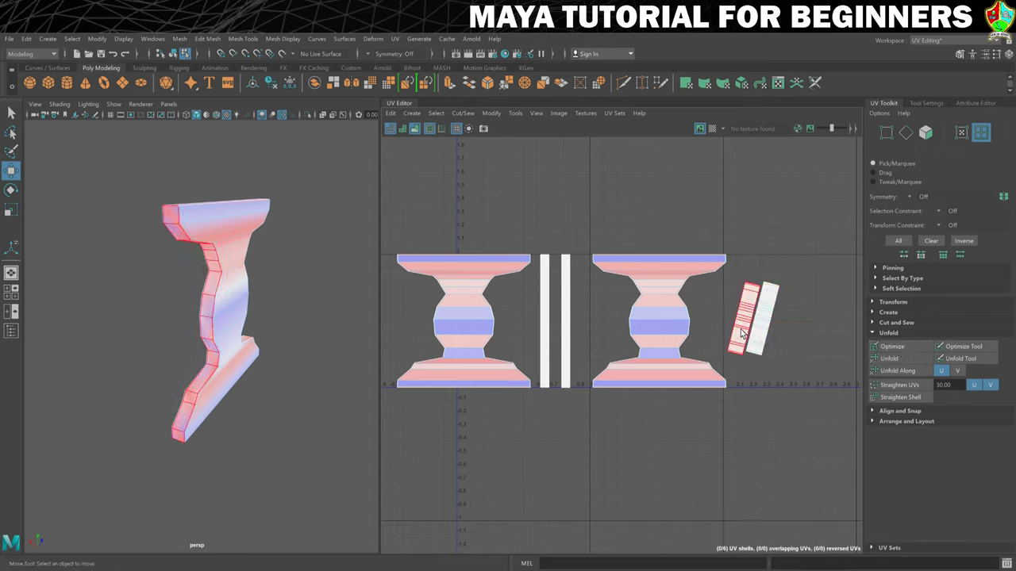
pyautogui.click(898, 386)
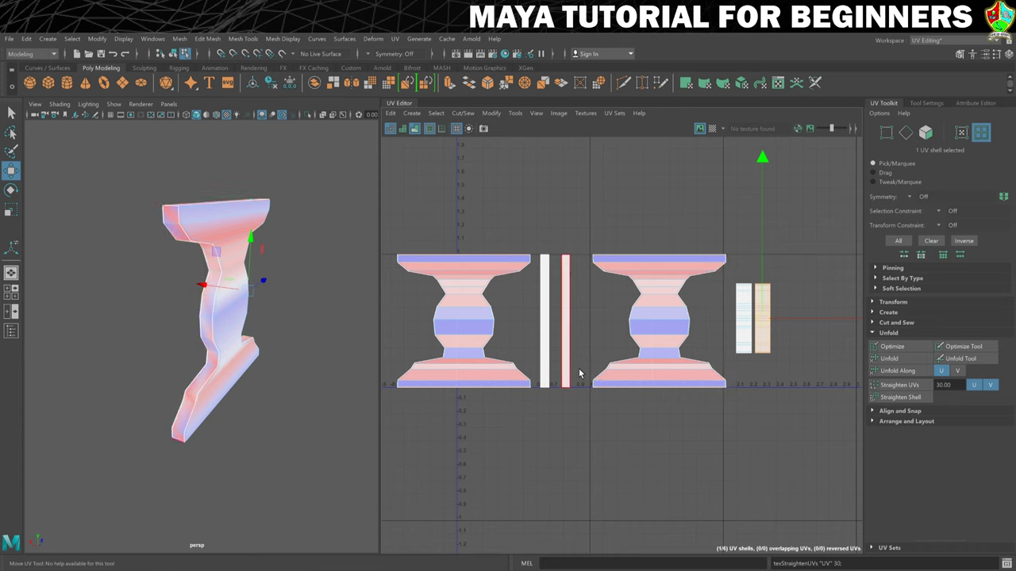
# Step: Turn on the checker map and scale the two straightened strips vertically to about 2.9 UV tiles tall, evening out the checker squares
pyautogui.click(712, 129)
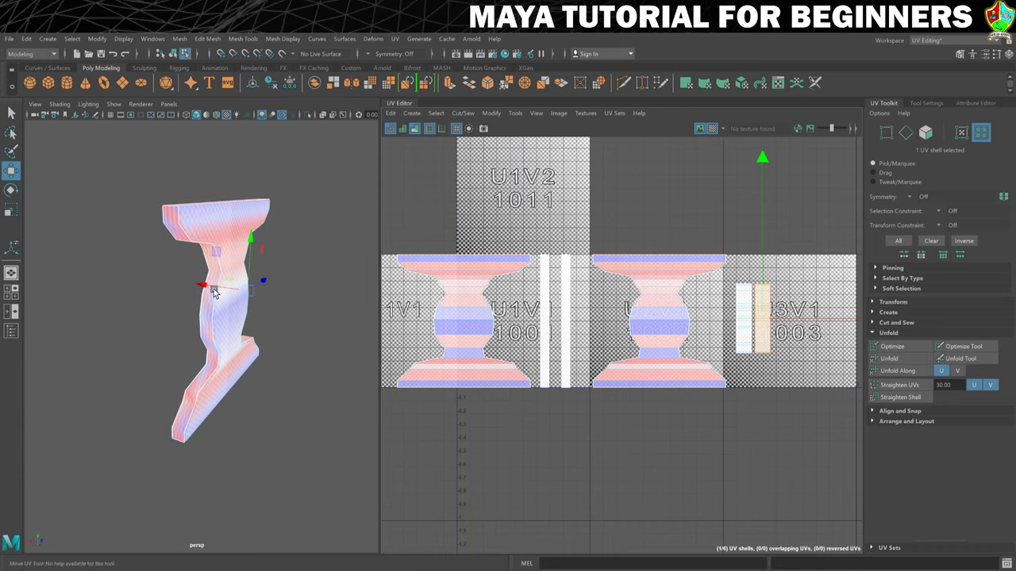
pyautogui.scroll(3, 183, 317)
pyautogui.keyDown('alt'); pyautogui.moveTo(191, 318); pyautogui.dragTo(201, 300); pyautogui.keyUp('alt')
pyautogui.moveTo(738, 299); pyautogui.dragTo(731, 295, button='right')
pyautogui.moveTo(773, 320); pyautogui.dragTo(732, 314)
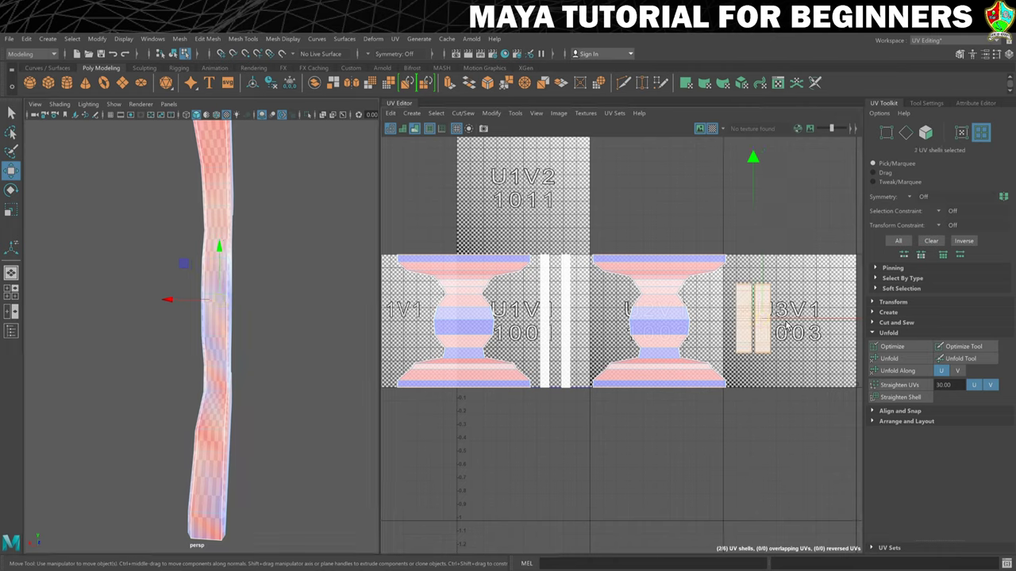
pyautogui.press('r')
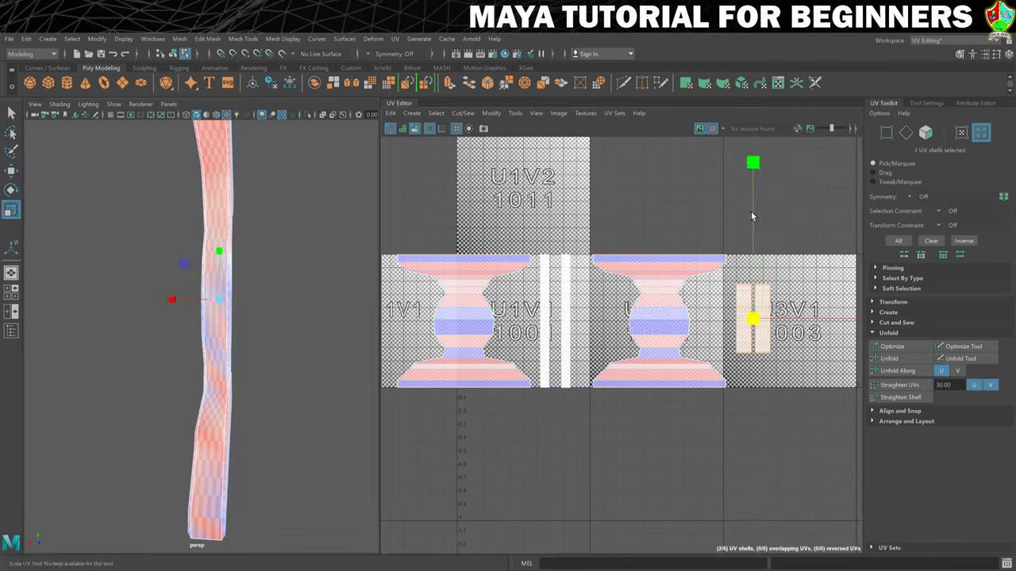
pyautogui.moveTo(755, 209); pyautogui.dragTo(714, 180)
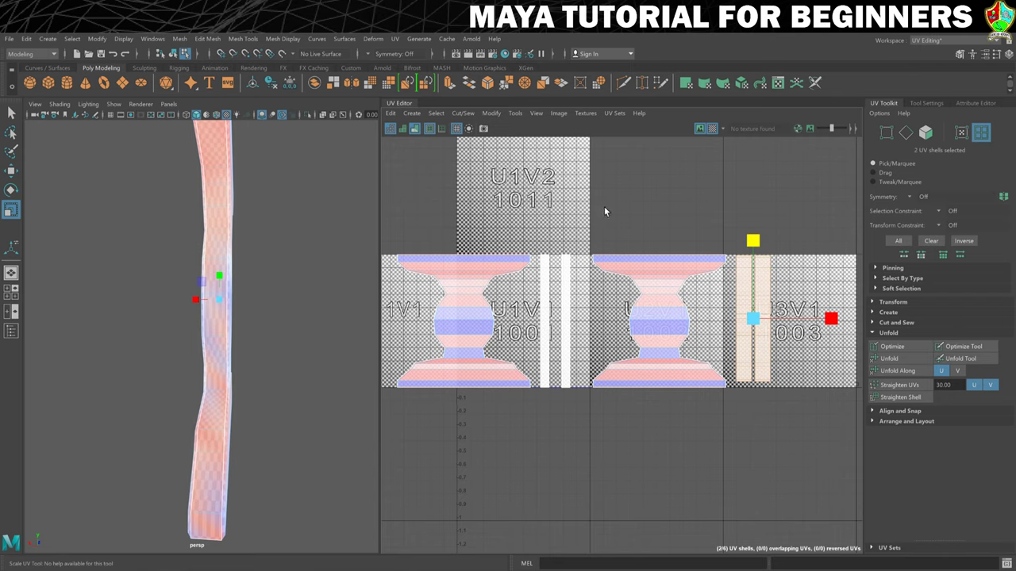
pyautogui.moveTo(752, 241); pyautogui.dragTo(714, 93)
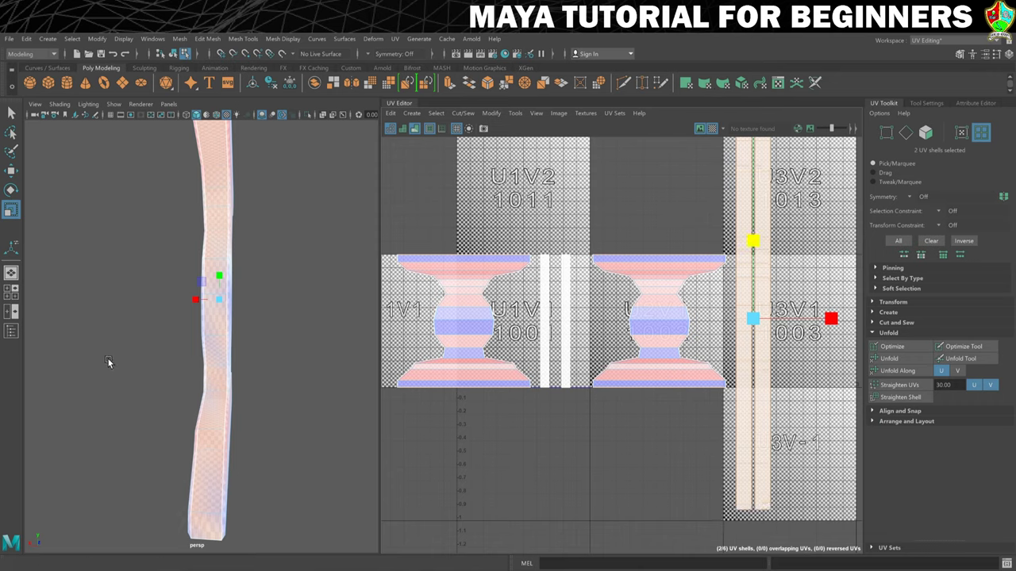
# Step: Check the checker pattern on the leg's profile side and select all of the leg's UV shells
pyautogui.keyDown('alt'); pyautogui.moveTo(109, 362); pyautogui.dragTo(159, 357); pyautogui.keyUp('alt')
pyautogui.click(595, 264)
pyautogui.scroll(-2, 595, 264)
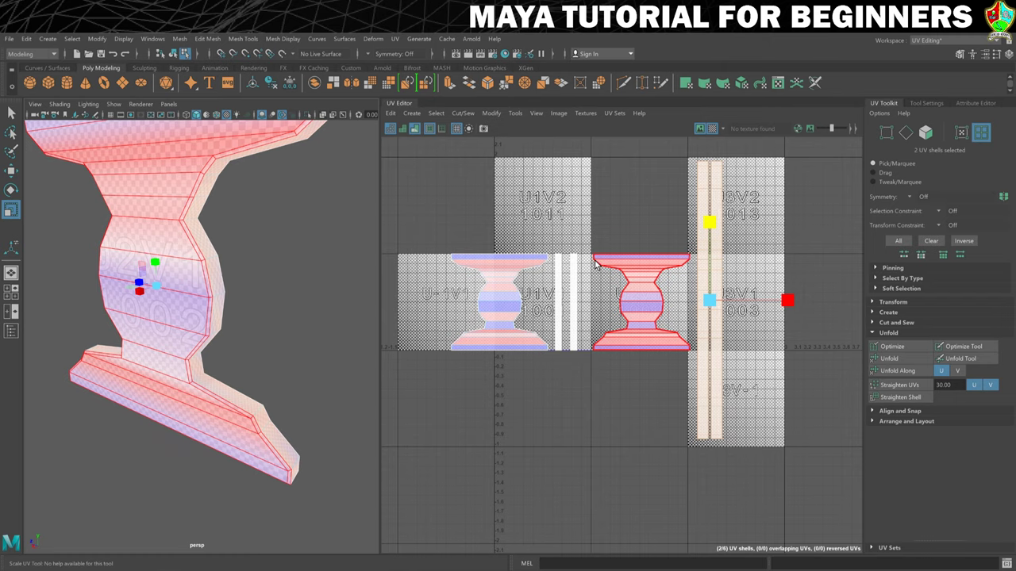
pyautogui.rightClick(647, 266)
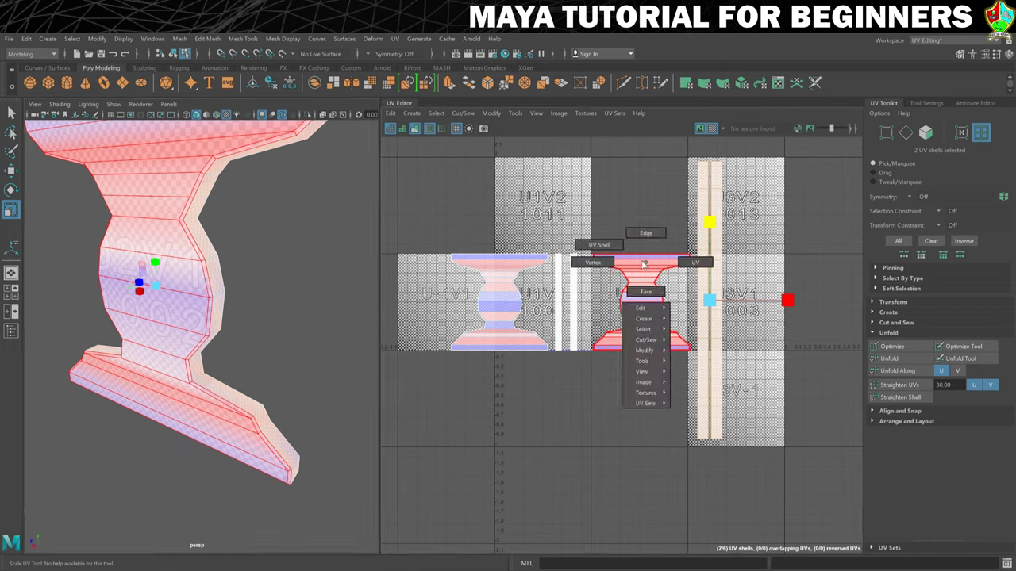
pyautogui.click(602, 246)
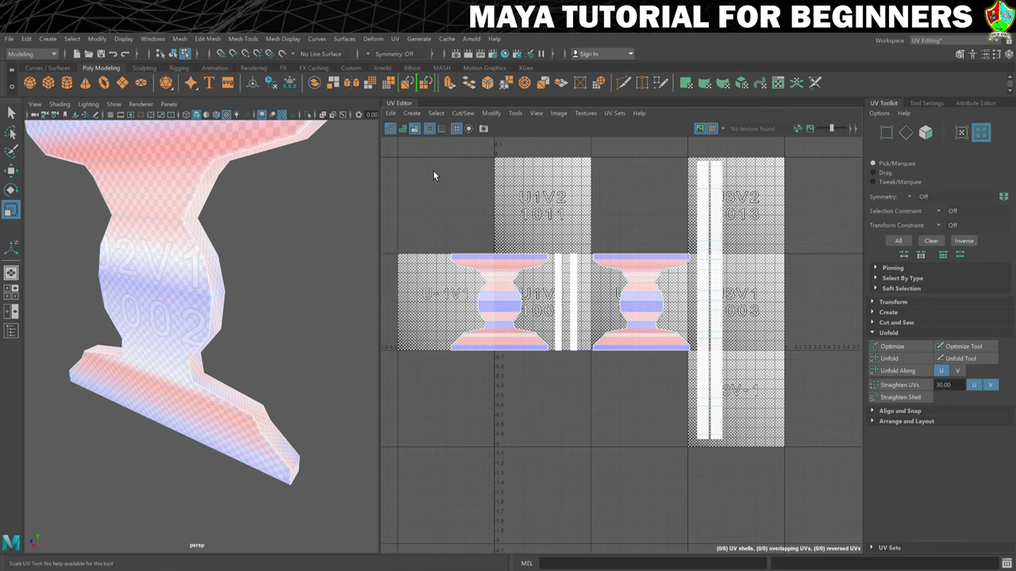
pyautogui.moveTo(433, 175); pyautogui.dragTo(789, 387)
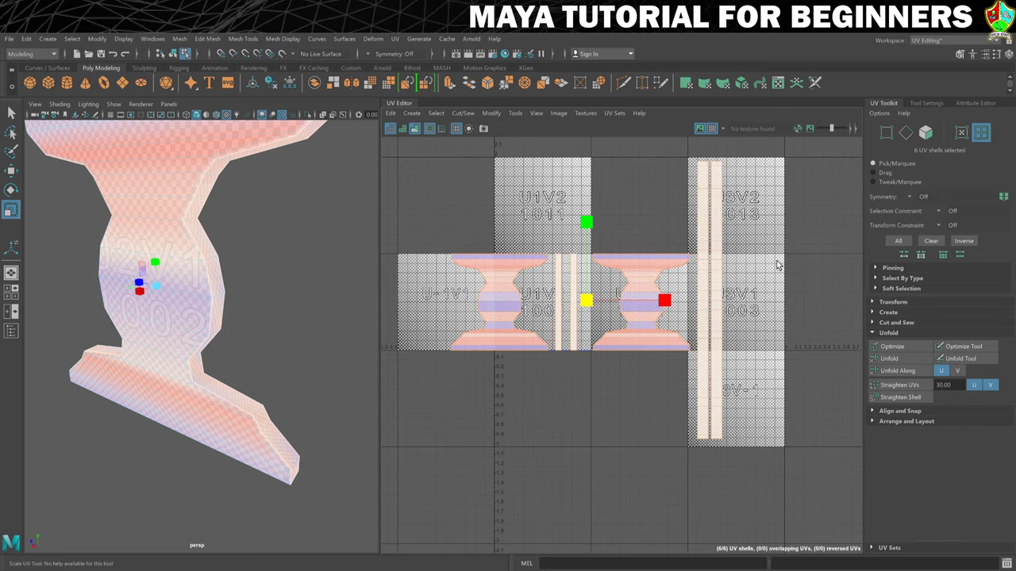
# Step: Open the Attribute Editor for the leg's shape and check its construction inputs in the Channel Box, closing that box again
pyautogui.hotkey('ctrl', 'a')
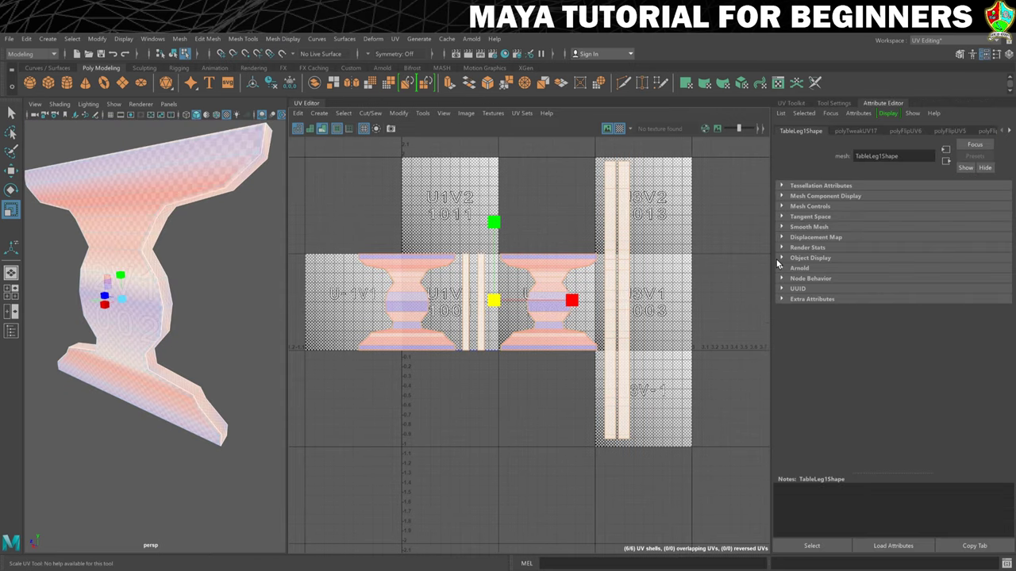
pyautogui.hotkey('ctrl', 'a')
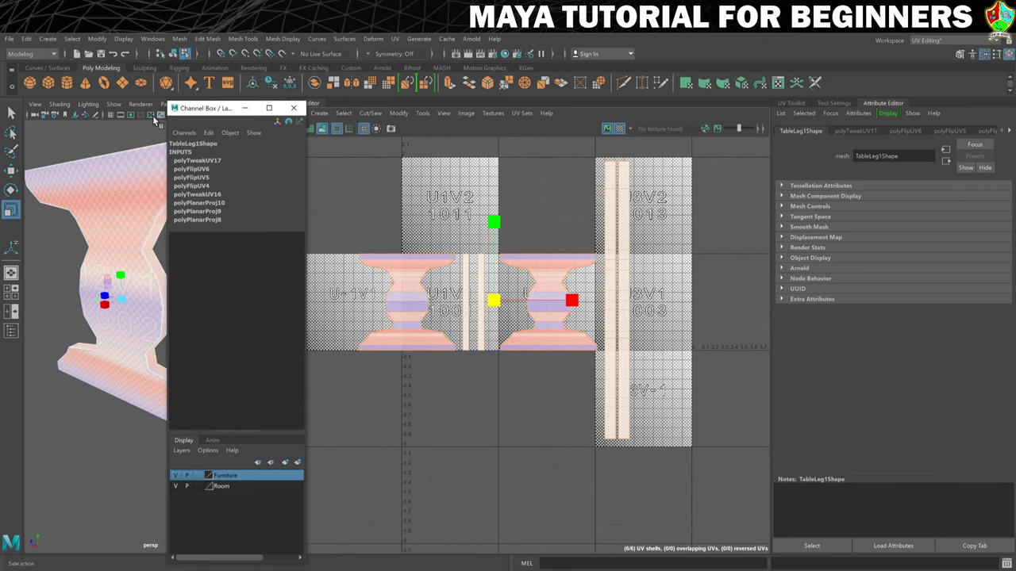
pyautogui.click(293, 109)
# Step: In object mode, freeze the table leg's transformations and delete its construction history
pyautogui.moveTo(170, 186); pyautogui.dragTo(182, 174, button='right')
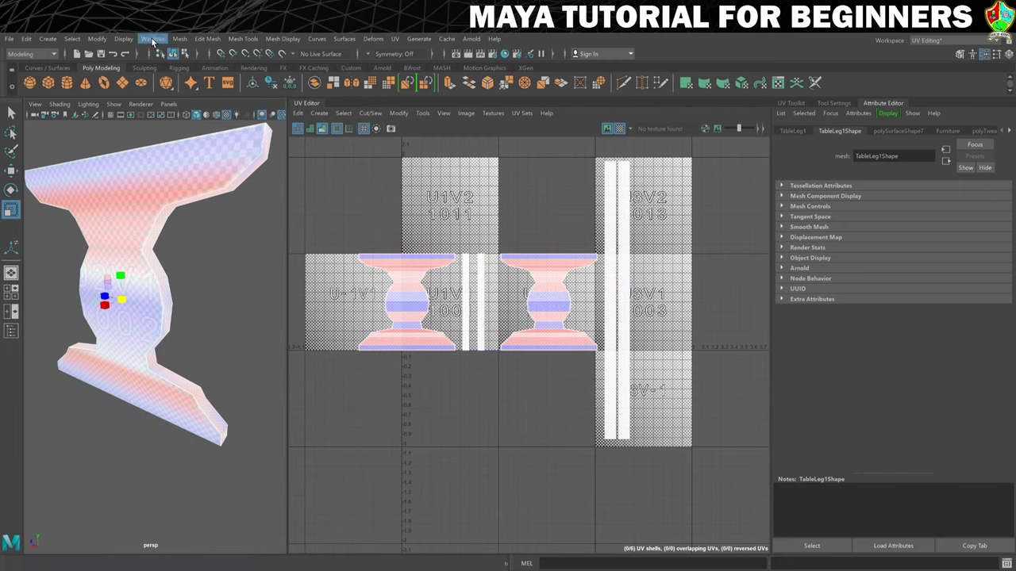
pyautogui.click(92, 39)
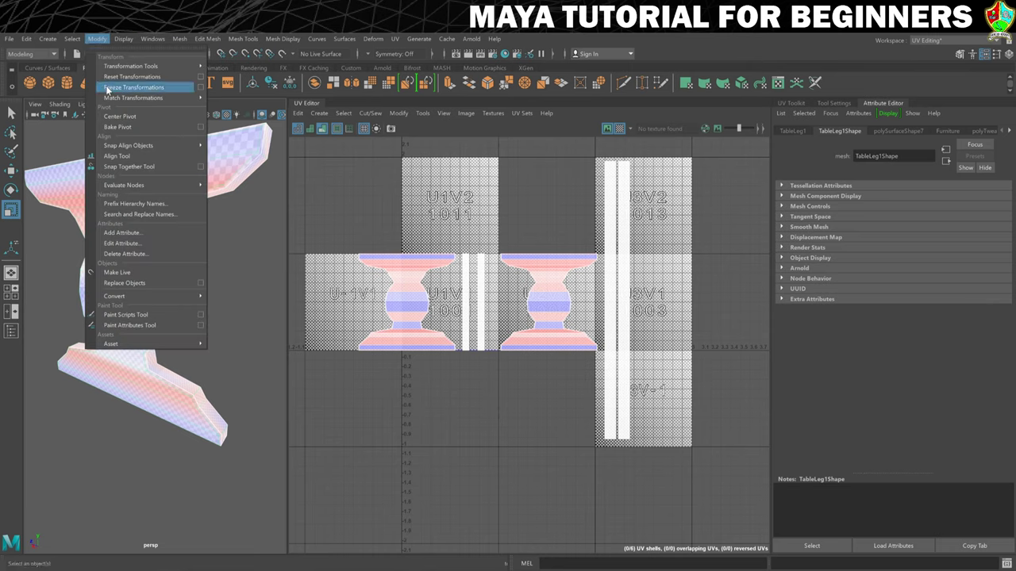
pyautogui.click(133, 86)
pyautogui.click(27, 39)
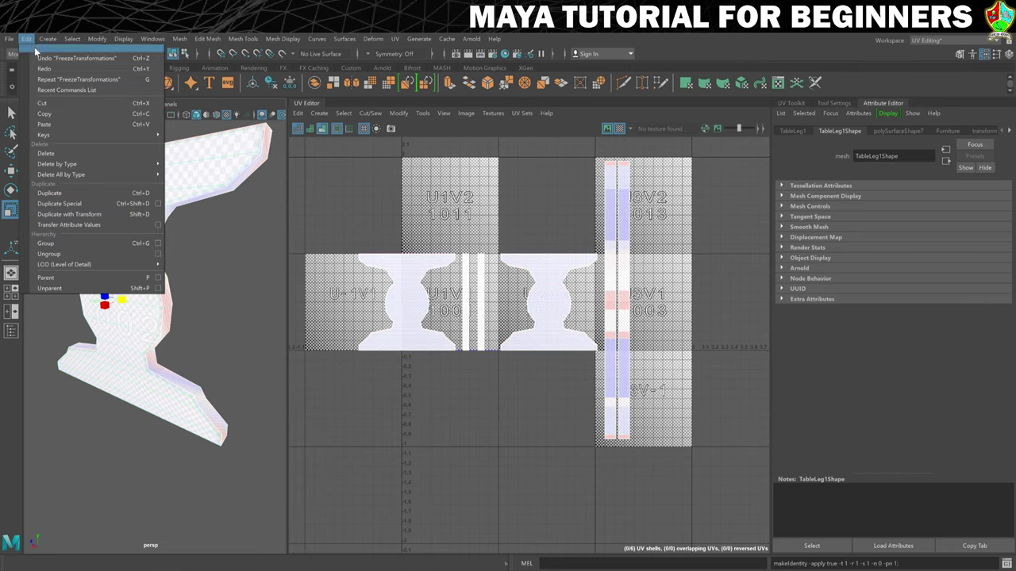
pyautogui.moveTo(72, 165)
pyautogui.click(187, 163)
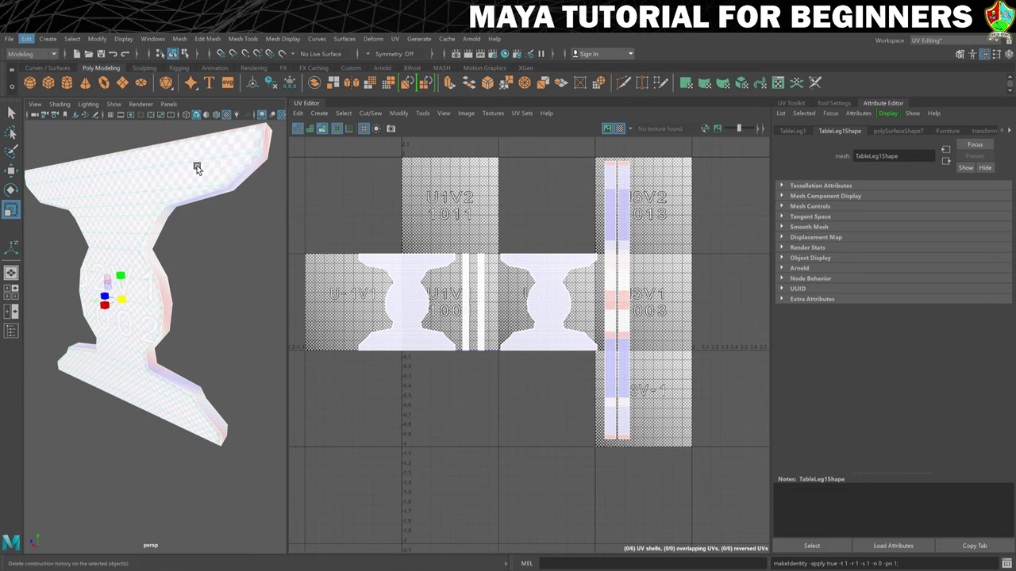
pyautogui.scroll(3, 657, 210)
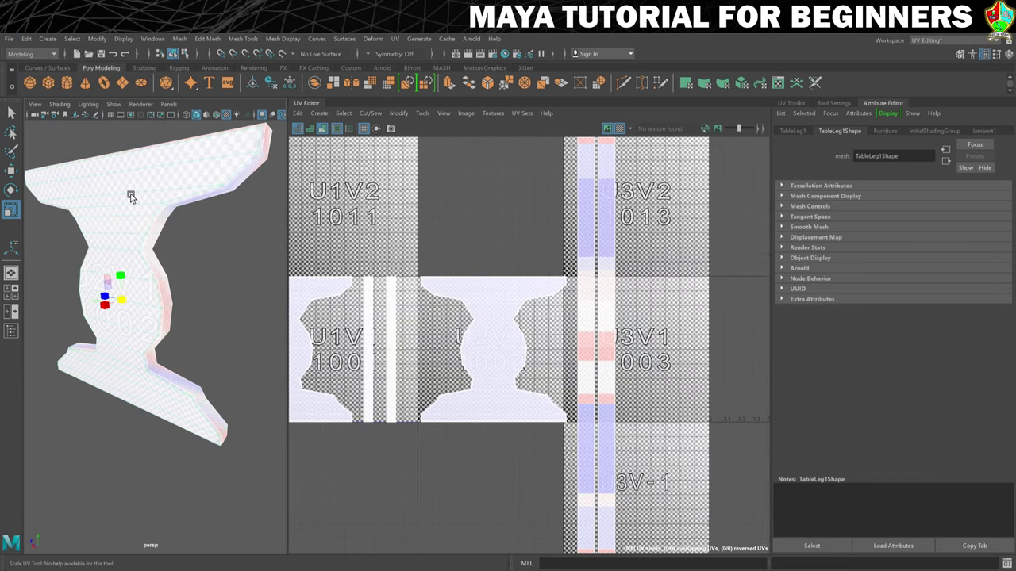
pyautogui.keyDown('alt'); pyautogui.moveTo(485, 321); pyautogui.dragTo(588, 308, button='middle'); pyautogui.keyUp('alt')
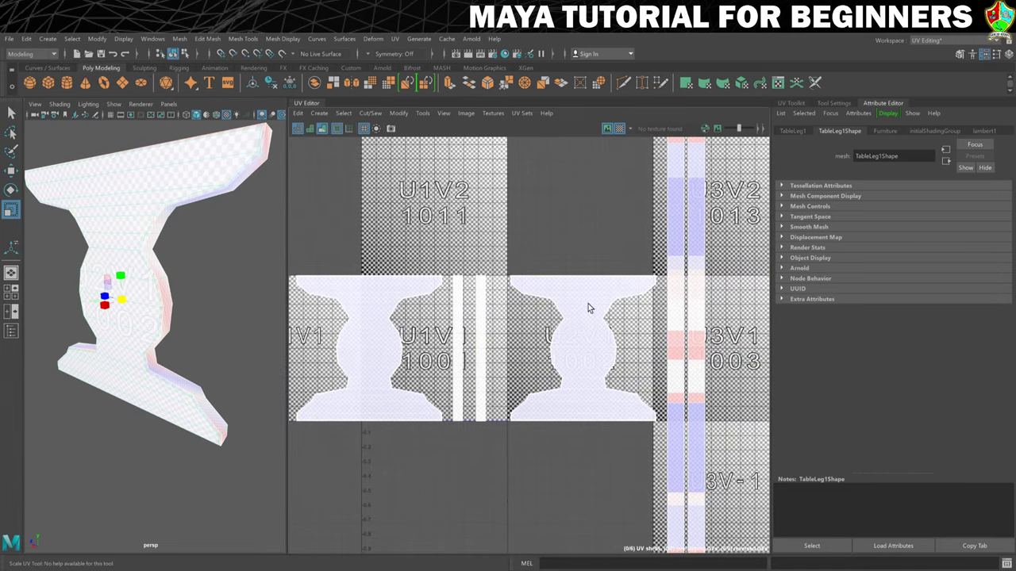
# Step: Select the two long side-strip UV shells of the table leg, optimize them and straighten their UVs
pyautogui.rightClick(697, 243)
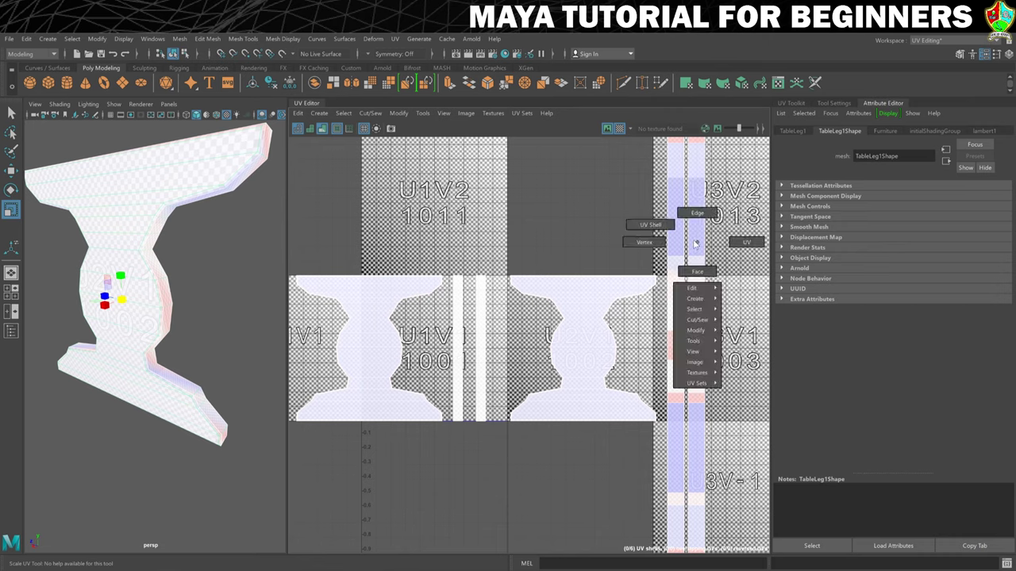
pyautogui.click(650, 224)
pyautogui.click(690, 262)
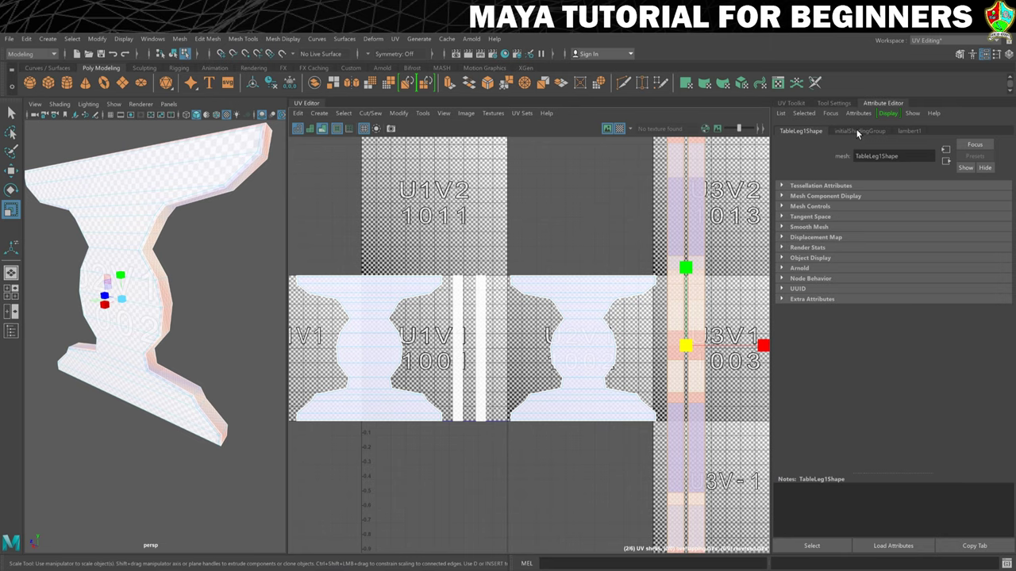
pyautogui.click(791, 102)
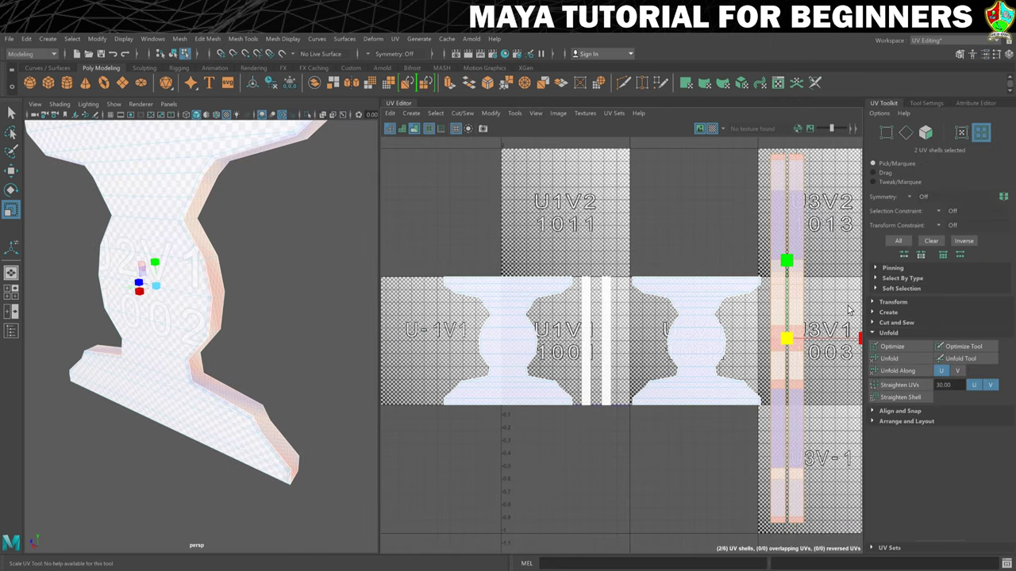
pyautogui.click(895, 347)
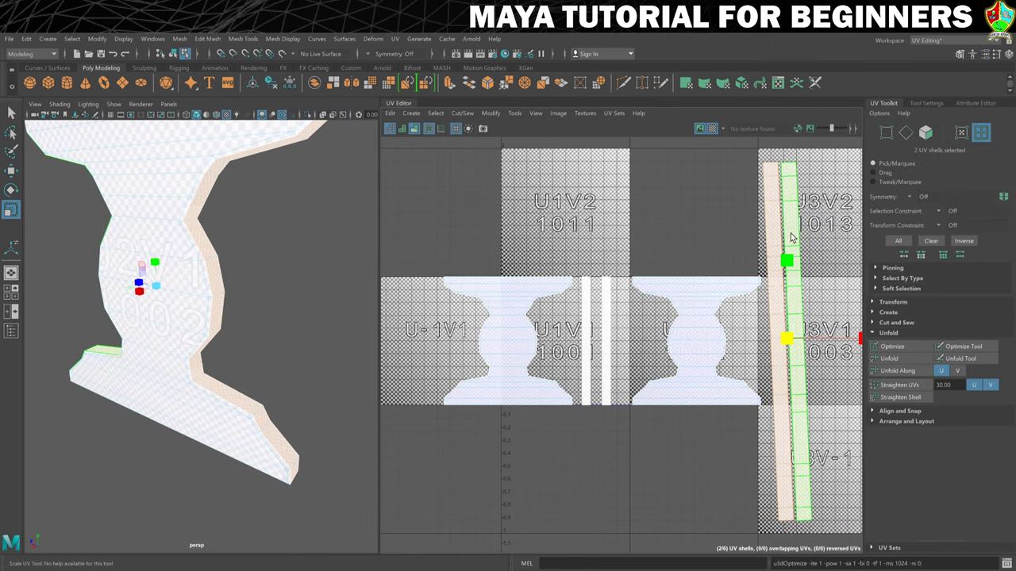
pyautogui.keyDown('alt'); pyautogui.moveTo(241, 219); pyautogui.dragTo(215, 227); pyautogui.keyUp('alt')
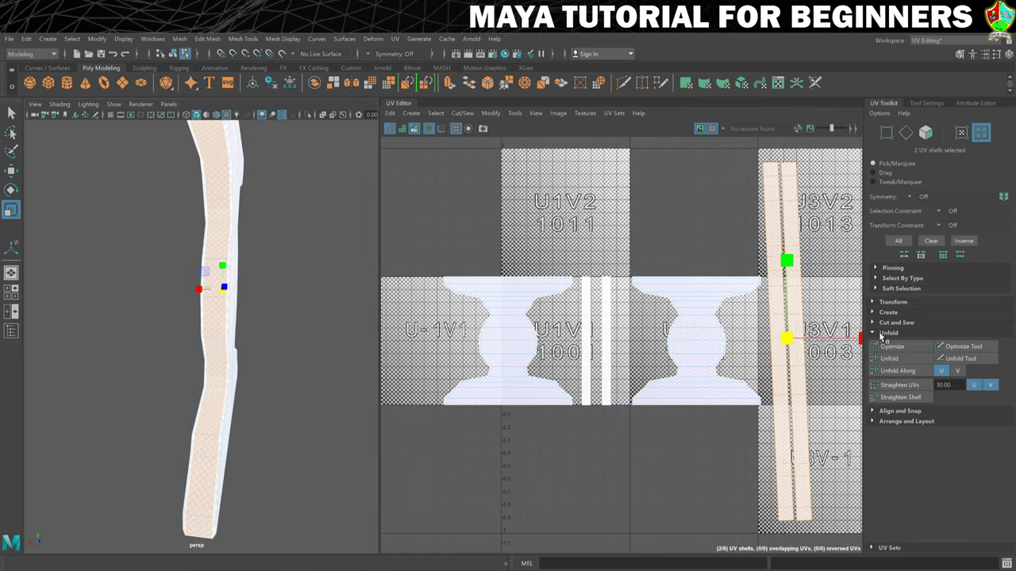
pyautogui.click(909, 387)
pyautogui.scroll(-1, 604, 300)
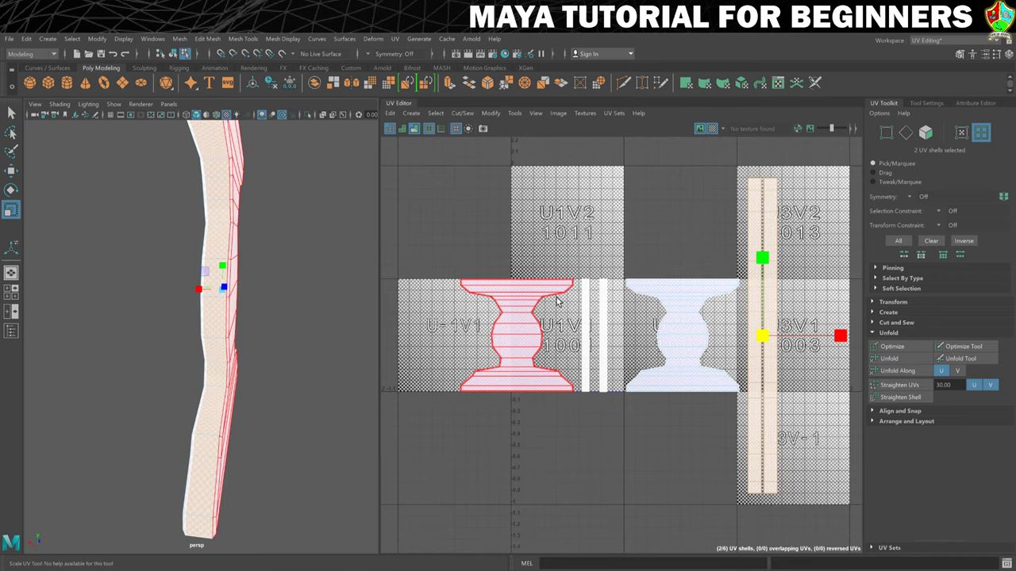
# Step: Select all six of the leg's UV shells and lay them out inside the first UV tile
pyautogui.moveTo(529, 292); pyautogui.dragTo(493, 279, button='right')
pyautogui.moveTo(444, 204); pyautogui.dragTo(829, 440)
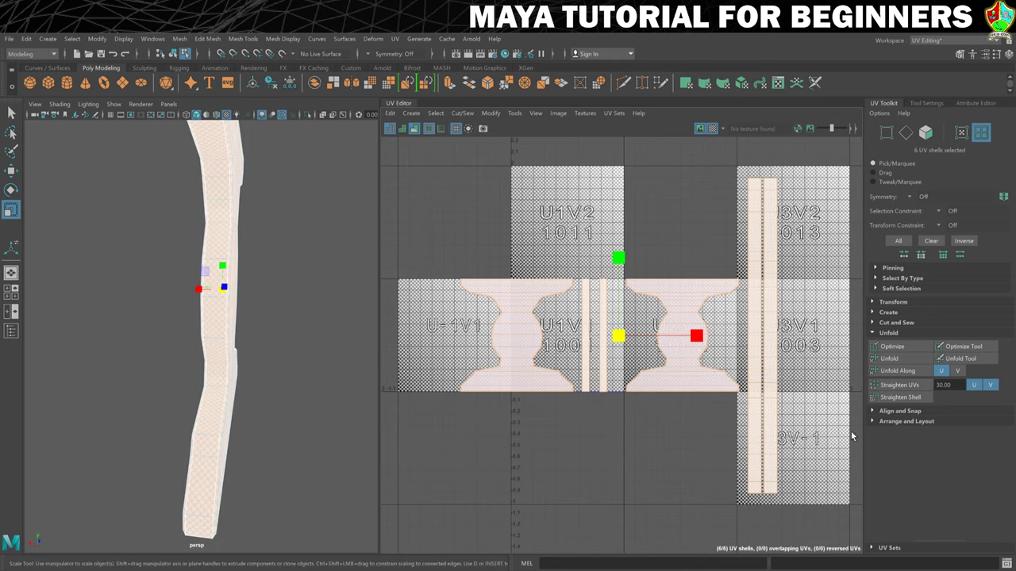
pyautogui.click(873, 421)
pyautogui.scroll(-2, 890, 488)
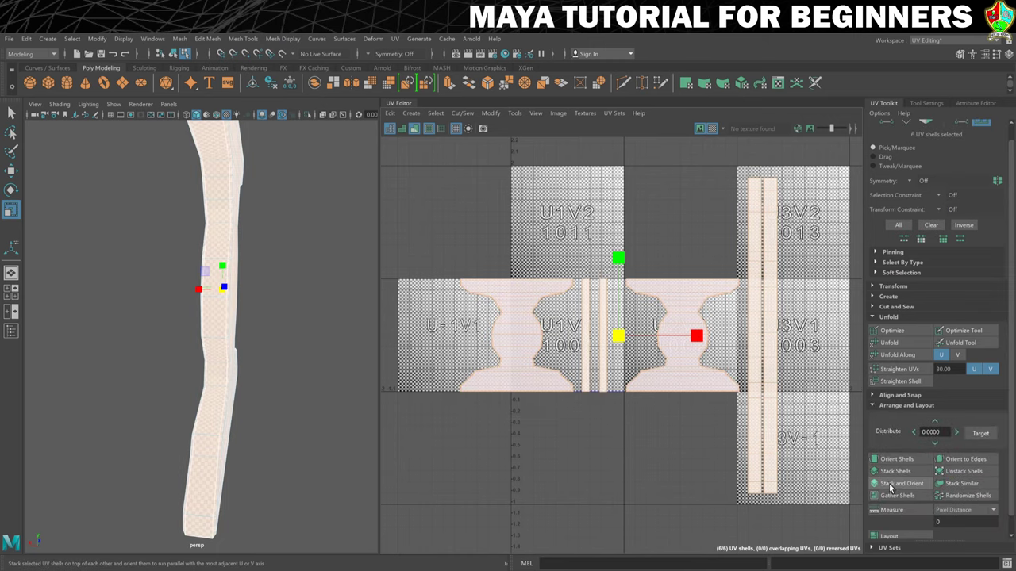
pyautogui.click(896, 516)
pyautogui.press('f')
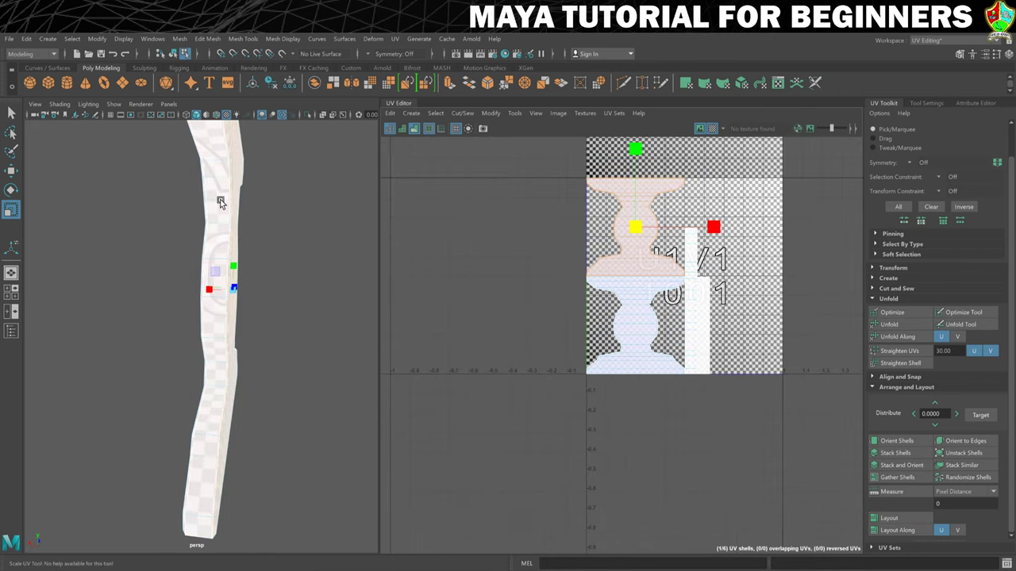
# Step: Return the table leg to object mode, reselect it and turn off the checker map
pyautogui.moveTo(220, 199); pyautogui.dragTo(253, 190, button='right')
pyautogui.click(311, 207)
pyautogui.keyDown('alt'); pyautogui.moveTo(318, 240); pyautogui.dragTo(245, 256); pyautogui.keyUp('alt')
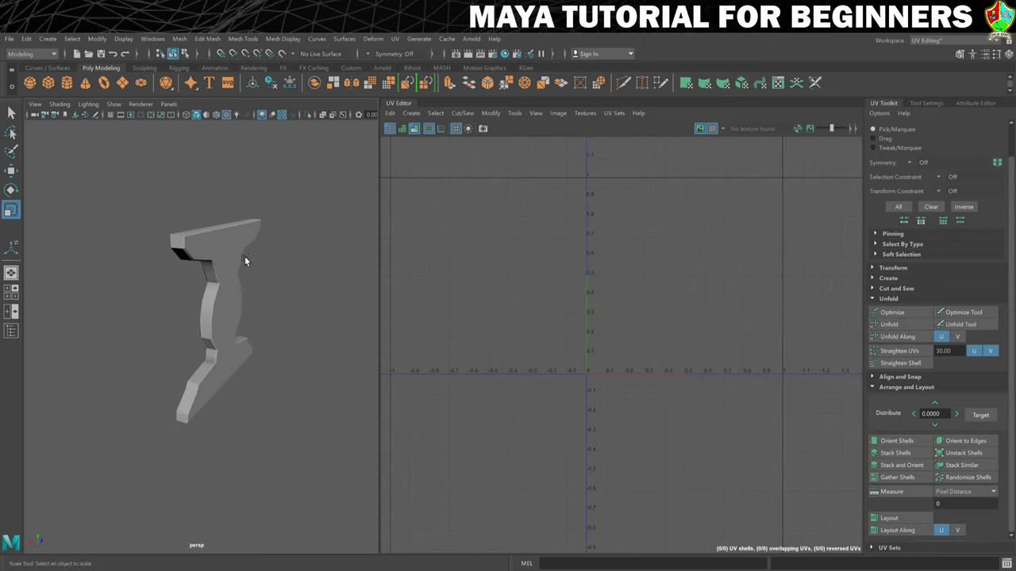
pyautogui.click(244, 256)
pyautogui.click(712, 128)
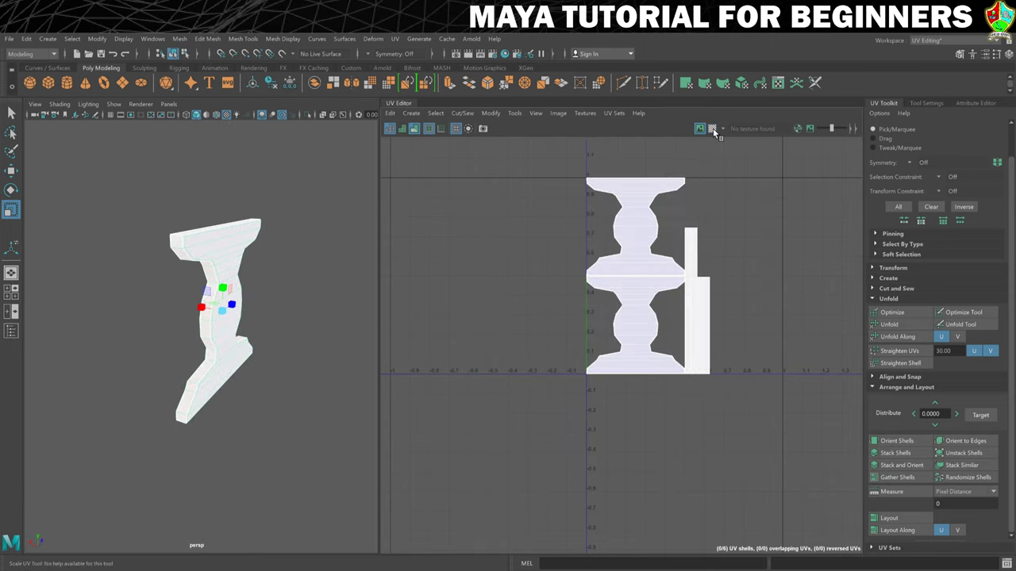
# Step: Deselect the leg and show the last hidden objects of the scene again
pyautogui.click(337, 273)
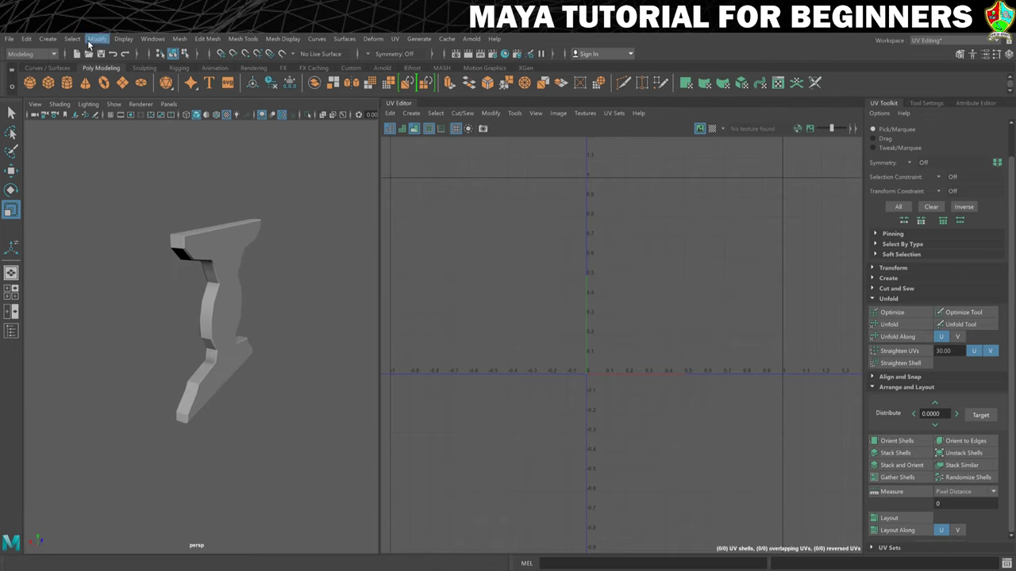
pyautogui.click(152, 39)
pyautogui.moveTo(123, 38)
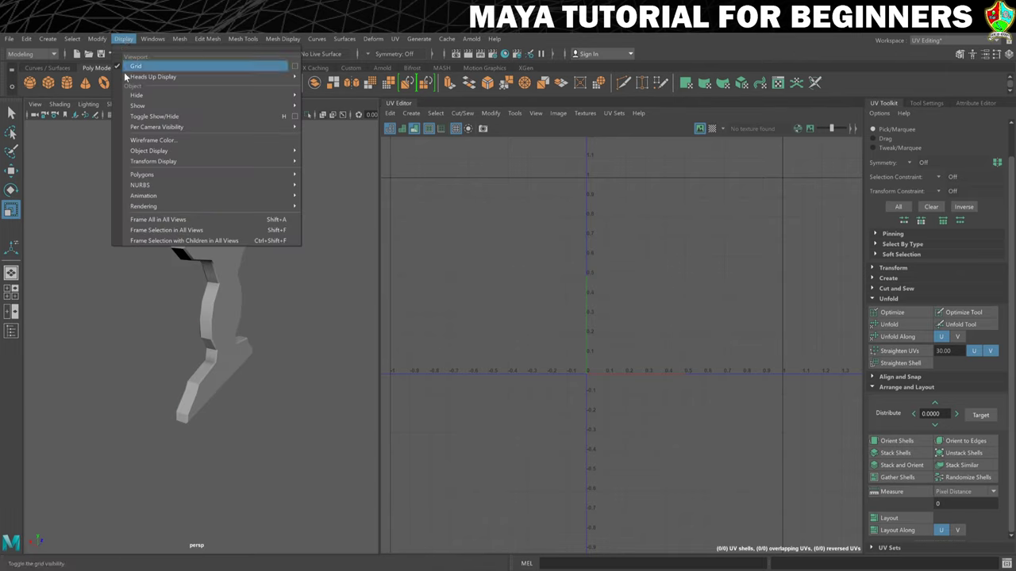
pyautogui.moveTo(138, 105)
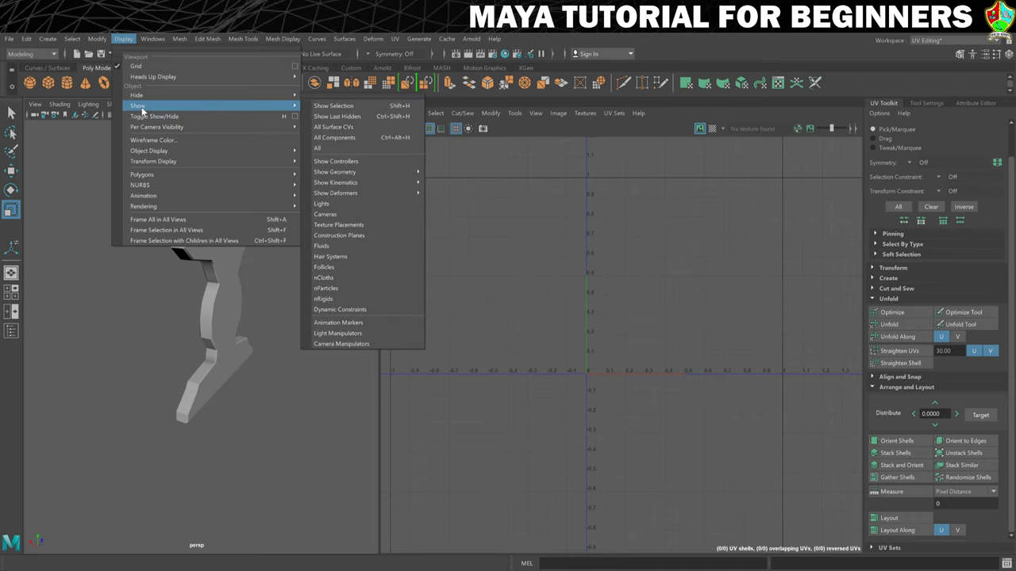
pyautogui.click(346, 117)
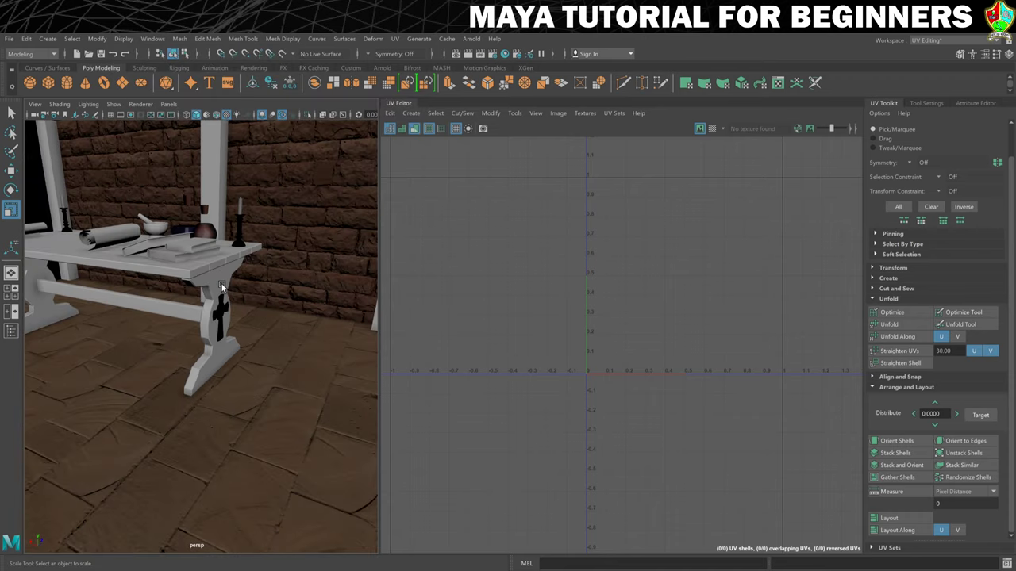
# Step: Select the table leg together with the tabletop, lay out their UVs as one layout and turn on the checker map
pyautogui.click(222, 287)
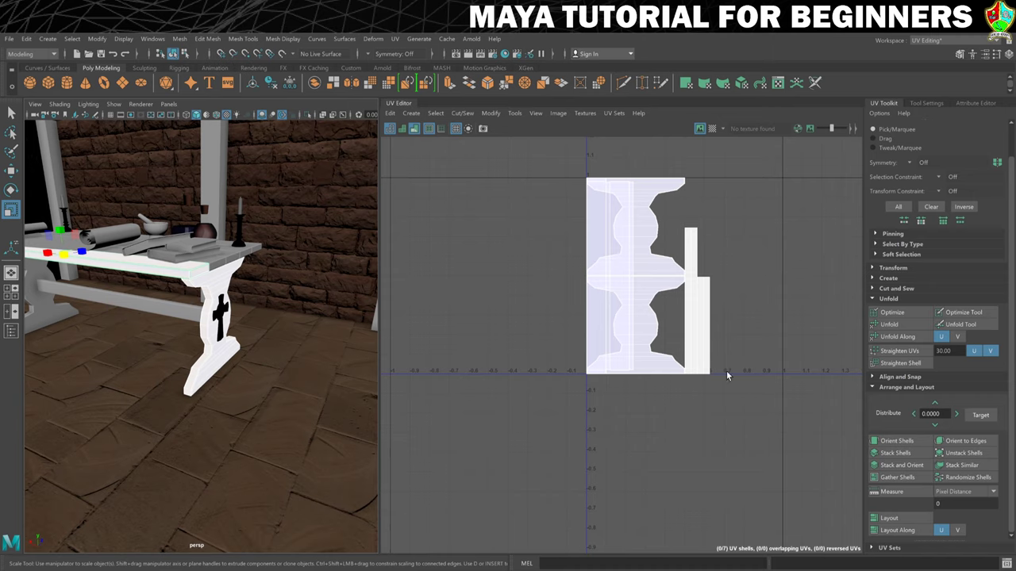
pyautogui.click(913, 518)
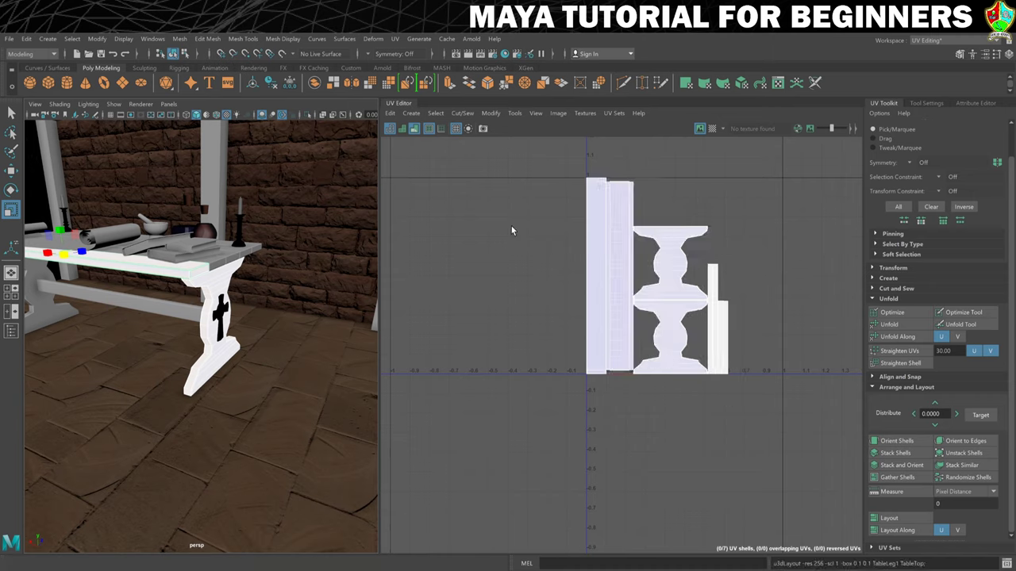
pyautogui.click(708, 128)
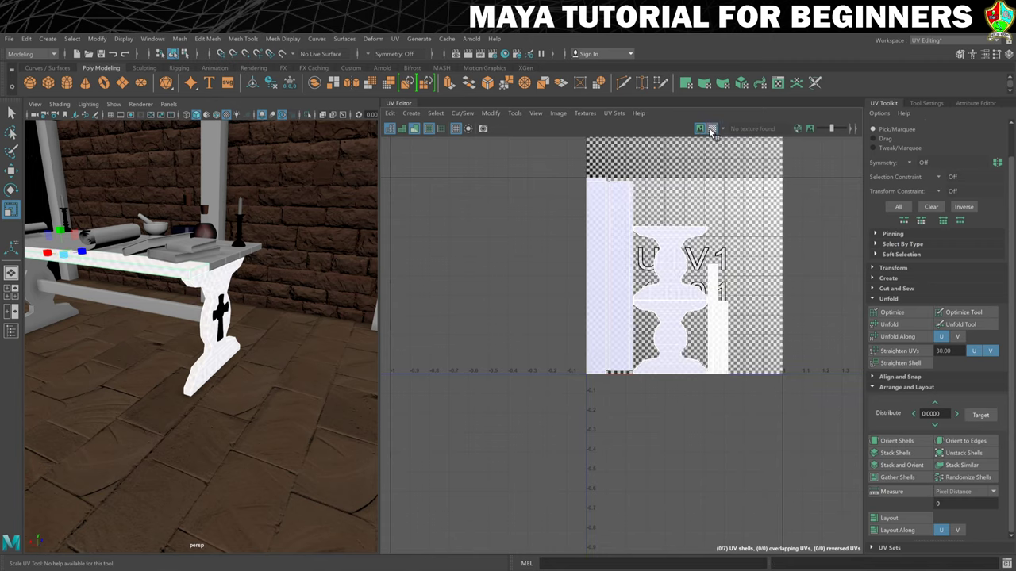
# Step: Compare the checker square sizes on the leg and the tabletop edge up close and turn off the checker map
pyautogui.scroll(5, 142, 368)
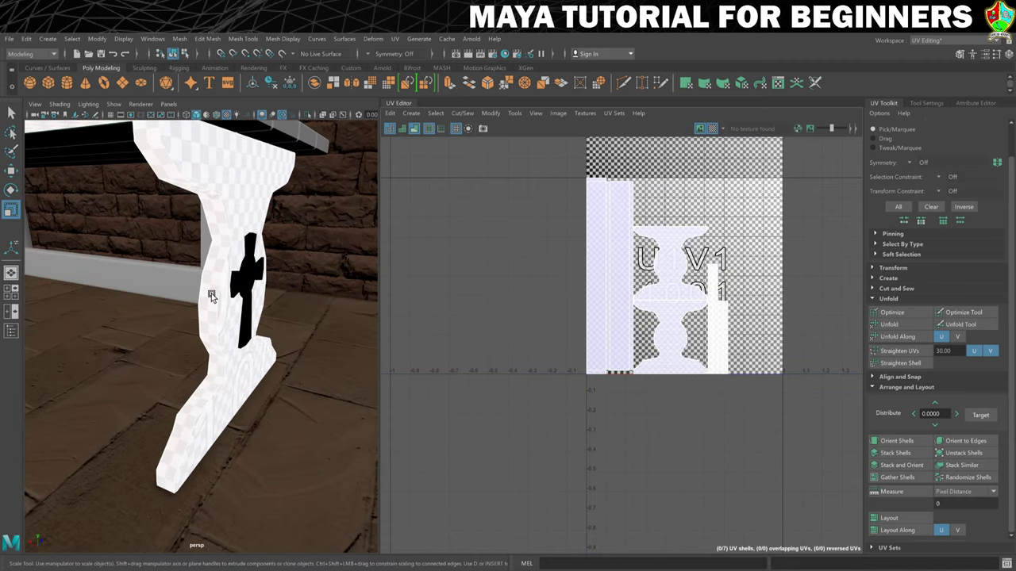
pyautogui.moveTo(209, 298)
pyautogui.keyDown('alt'); pyautogui.mouseDown()
pyautogui.moveTo(223, 323)
pyautogui.moveTo(215, 317)
pyautogui.moveTo(224, 311)
pyautogui.mouseUp(); pyautogui.keyUp('alt')
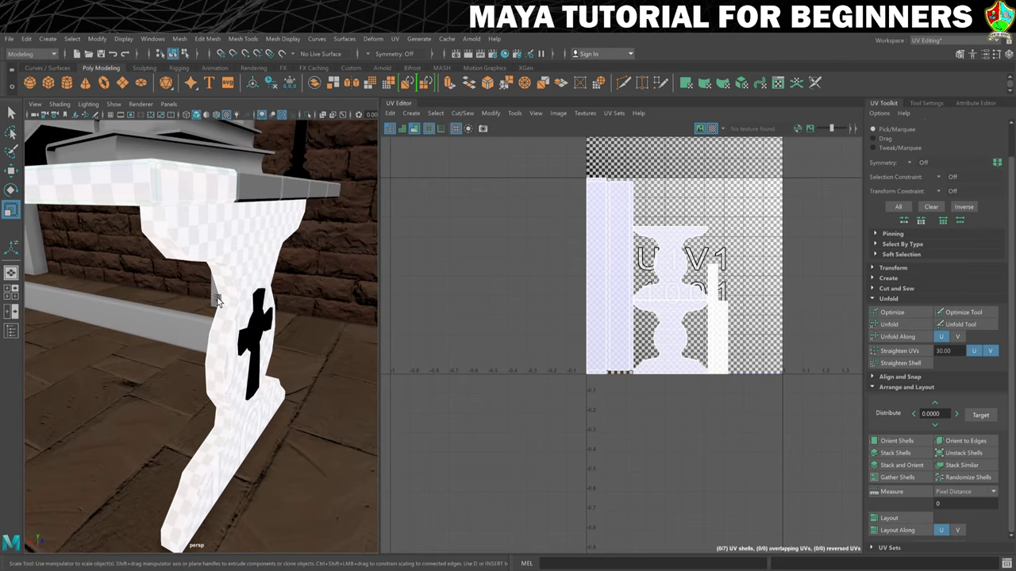
pyautogui.scroll(-1, 617, 267)
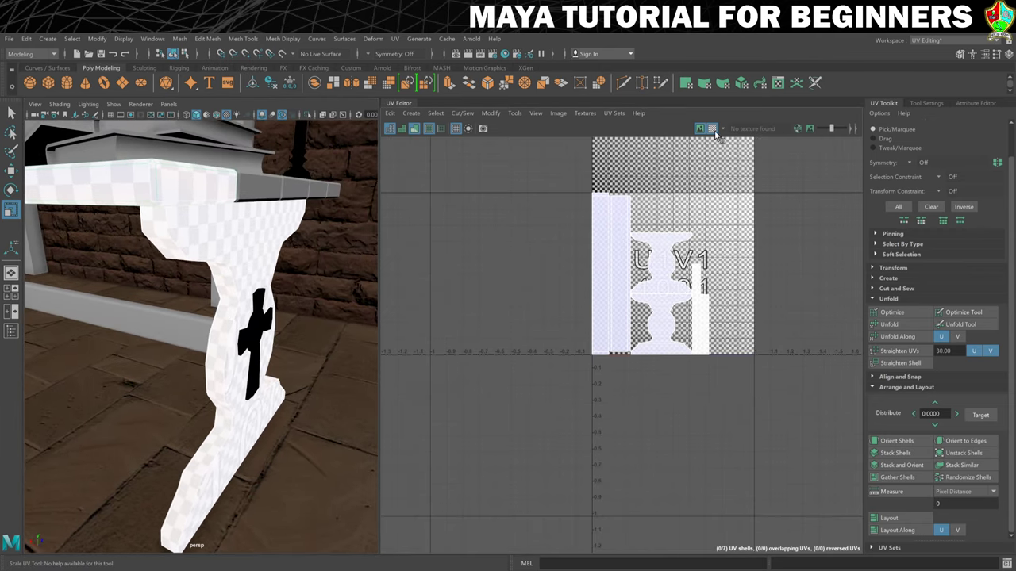
pyautogui.click(712, 128)
pyautogui.scroll(-2, 517, 272)
# Step: Turn off shaded UV display and switch to the Modeling - Standard workspace
pyautogui.rightClick(202, 227)
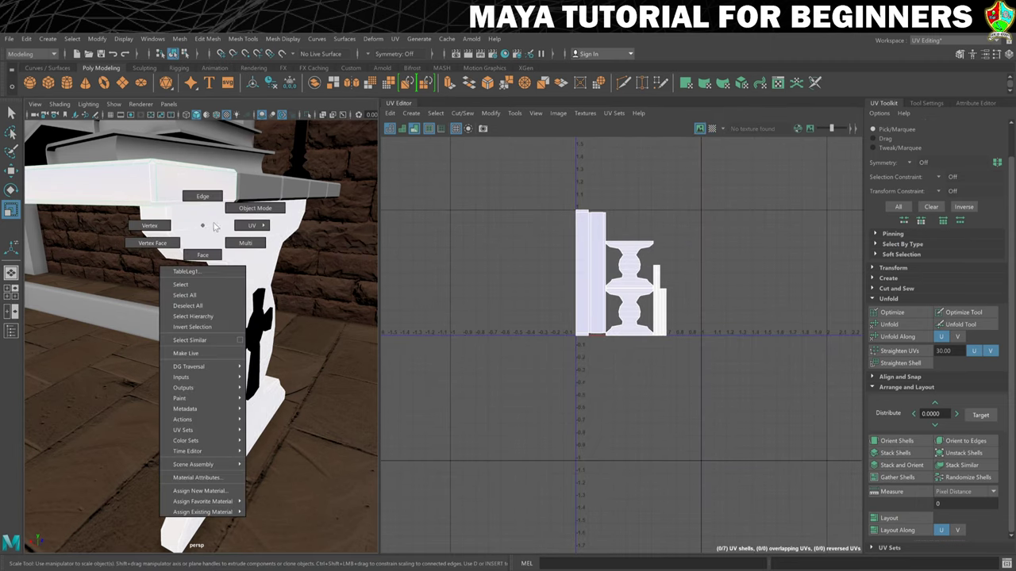
pyautogui.scroll(-3, 326, 311)
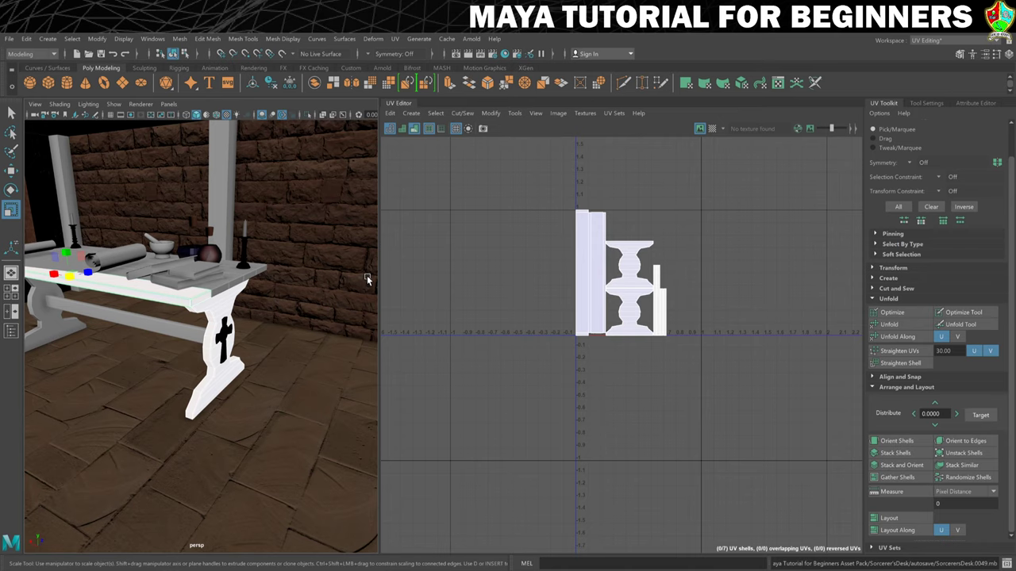
pyautogui.click(417, 132)
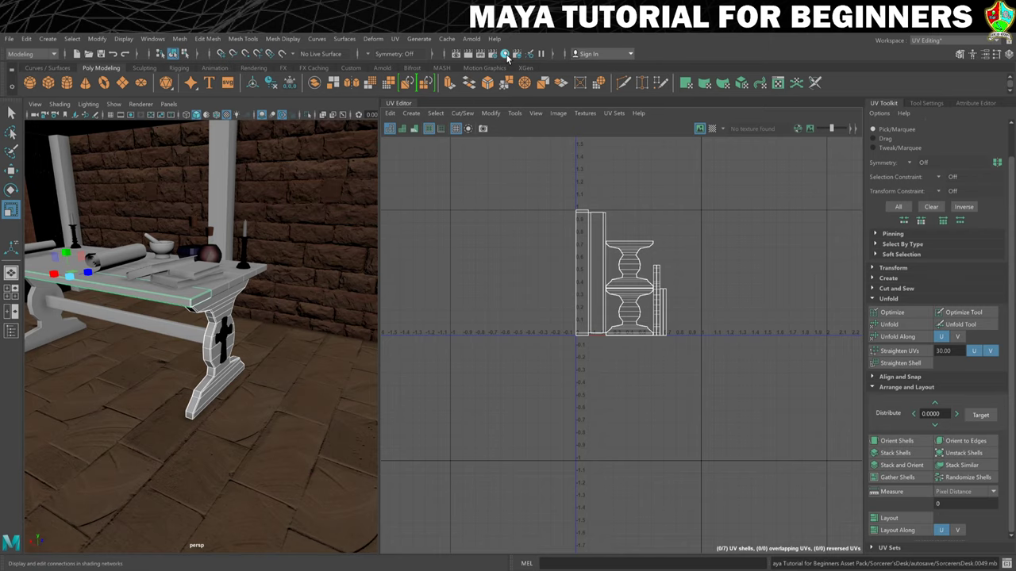
pyautogui.click(940, 43)
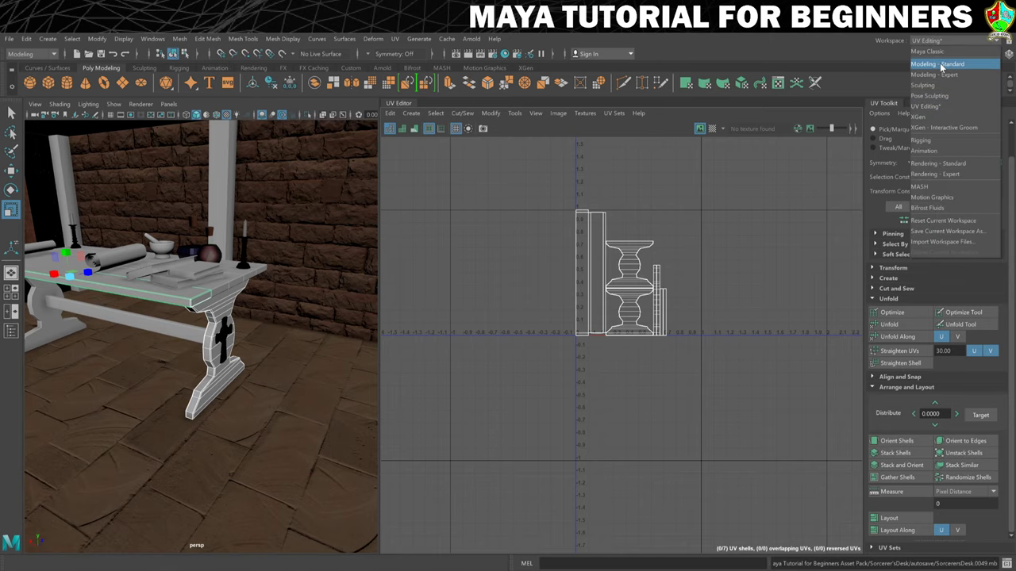
pyautogui.click(937, 66)
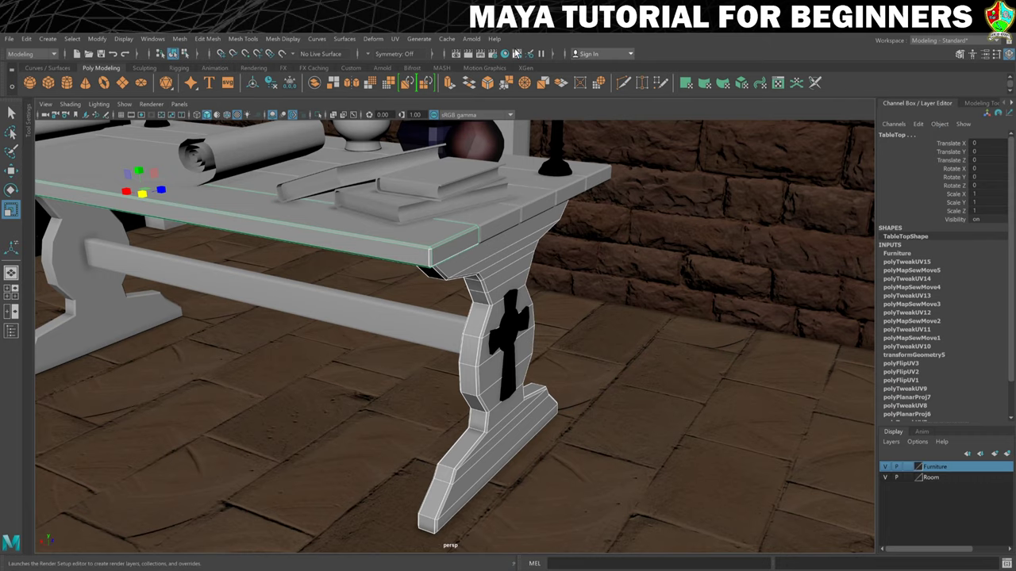
# Step: Open the Hypershade, clear its graph and create a new aiStandardSurface material
pyautogui.click(508, 54)
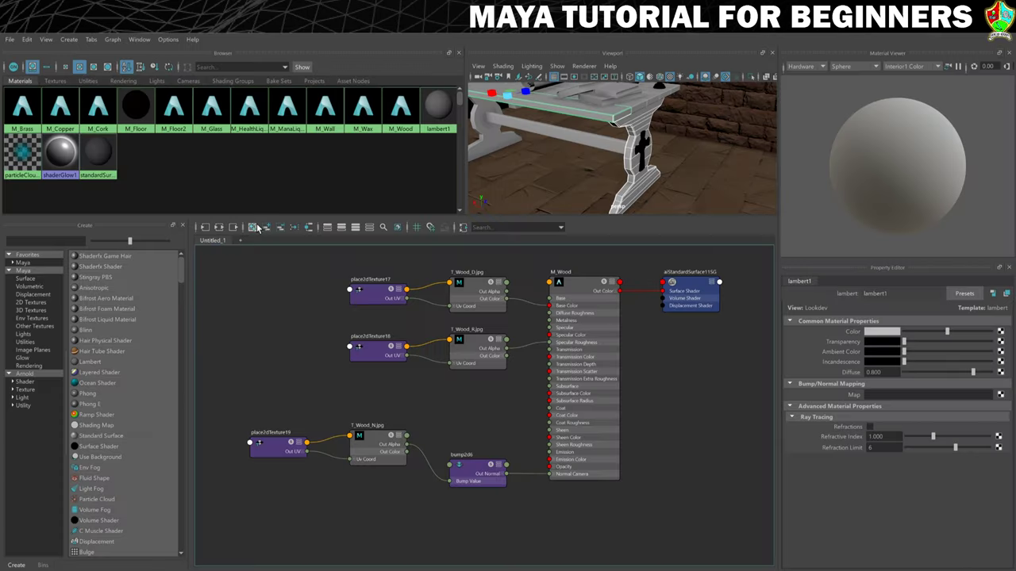
pyautogui.click(254, 228)
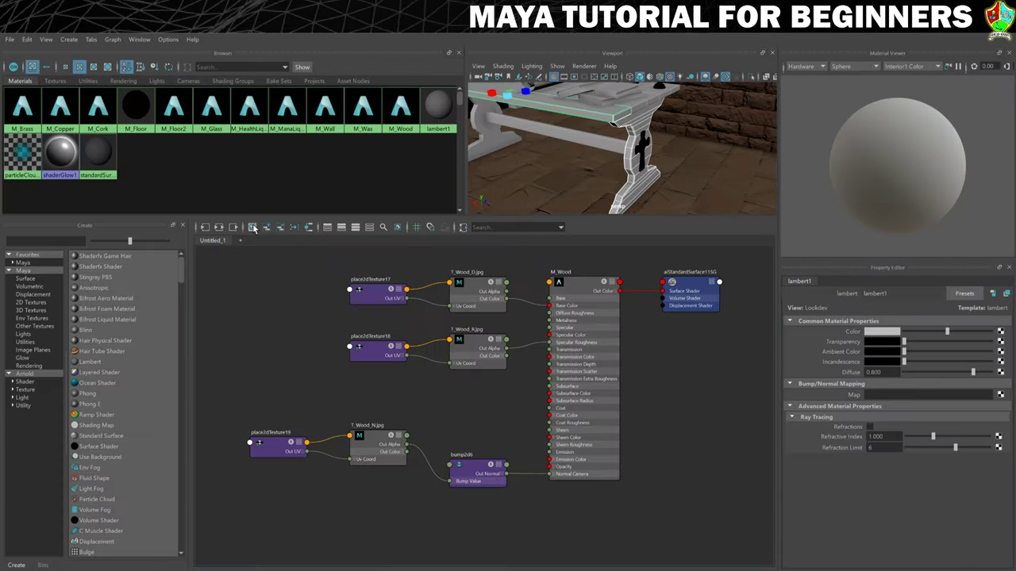
pyautogui.click(33, 391)
pyautogui.click(35, 384)
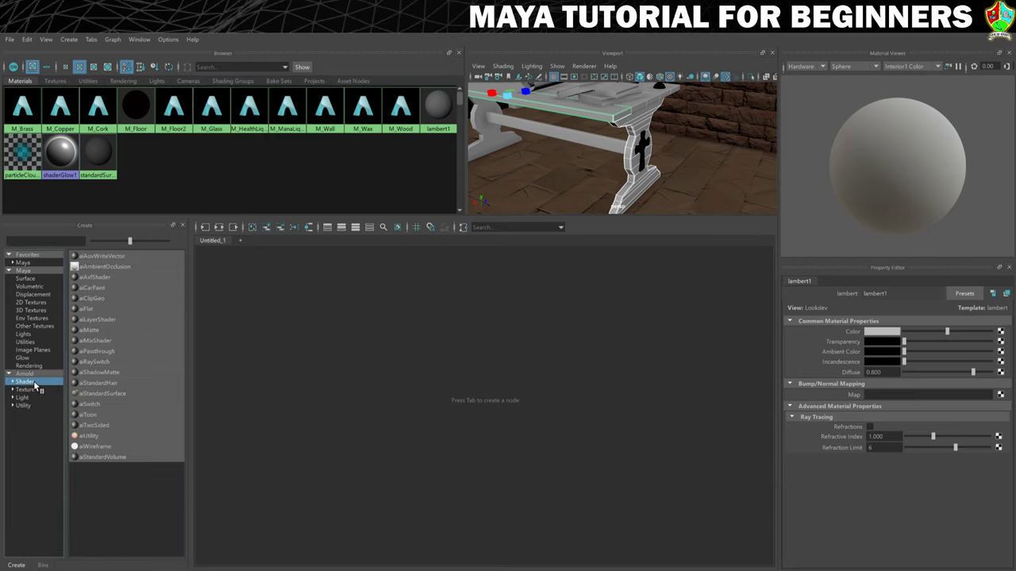
pyautogui.click(124, 396)
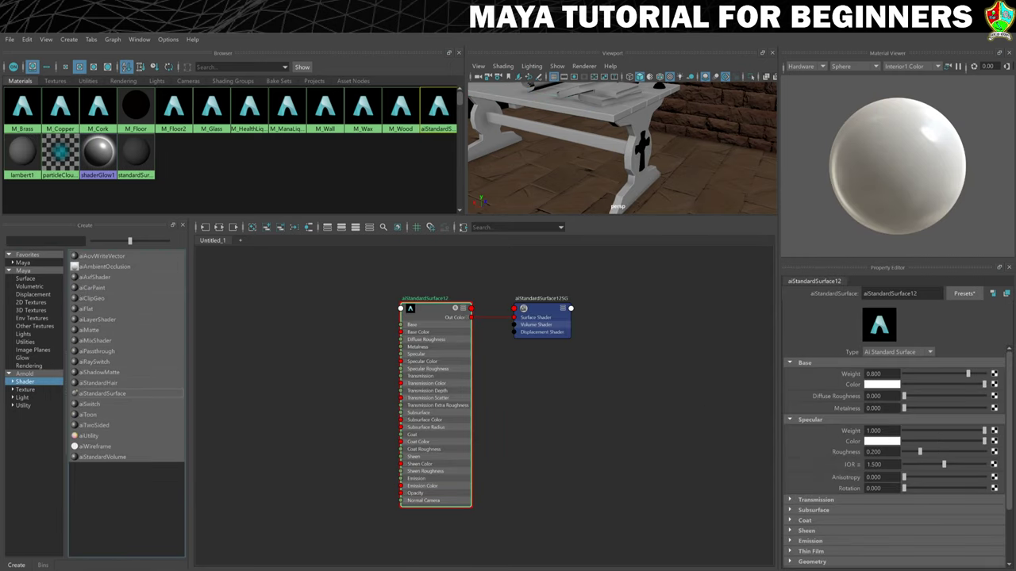
# Step: Name the new material M_Table and replace its settings with the Clay preset
pyautogui.doubleClick(889, 294)
pyautogui.write('M_Table')
pyautogui.press('Return')
pyautogui.click(964, 292)
pyautogui.moveTo(929, 241)
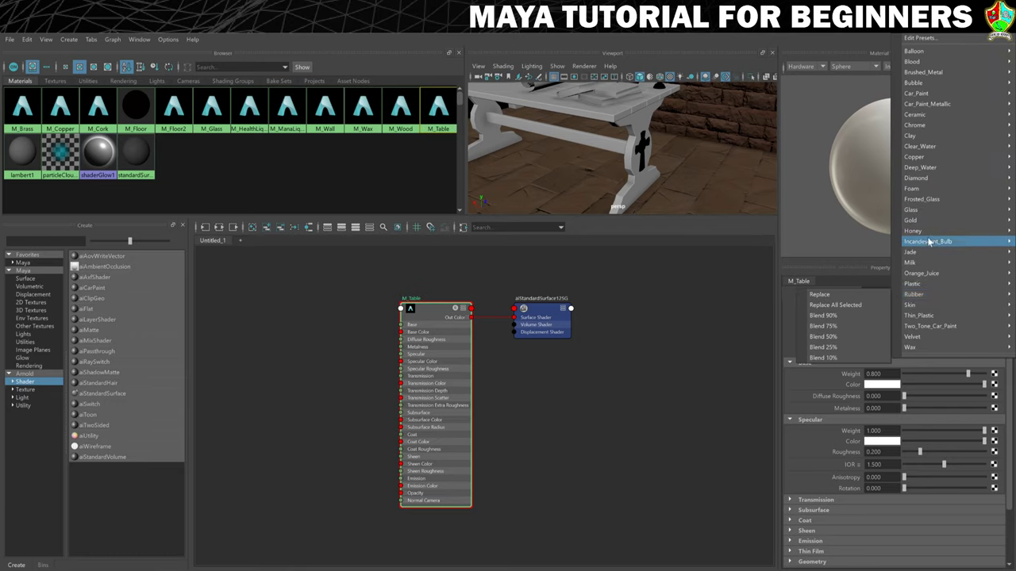
pyautogui.moveTo(912, 154)
pyautogui.click(821, 136)
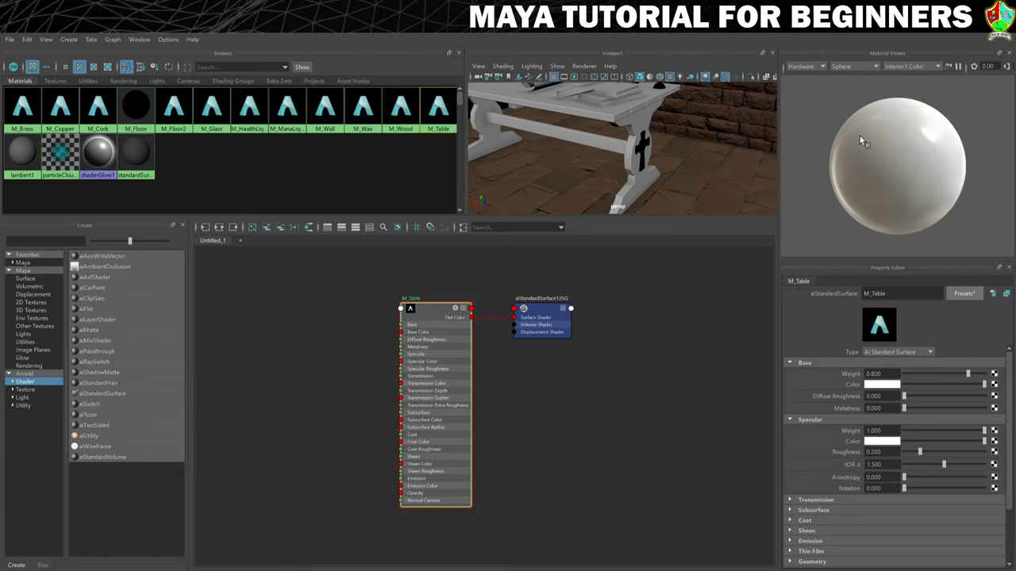
# Step: Map a file texture to M_Table's base color and load T_Table_D.jpg into it
pyautogui.click(995, 385)
pyautogui.click(426, 168)
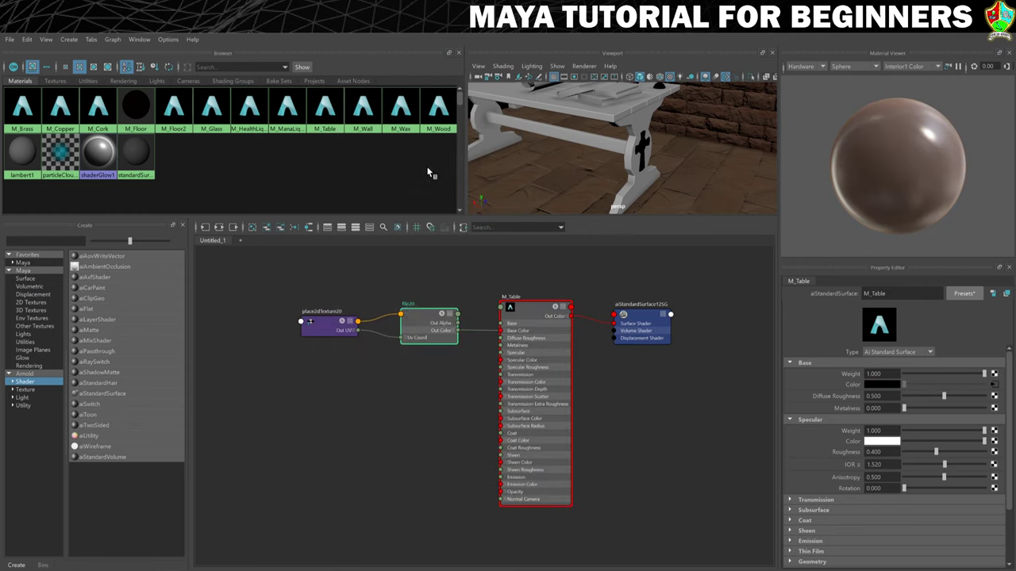
pyautogui.click(1002, 363)
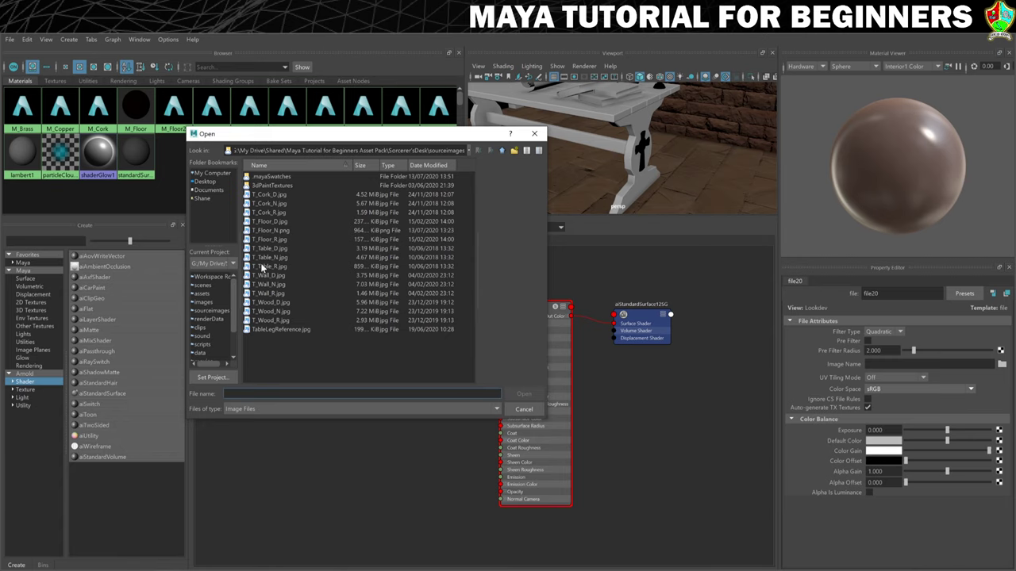
pyautogui.click(268, 249)
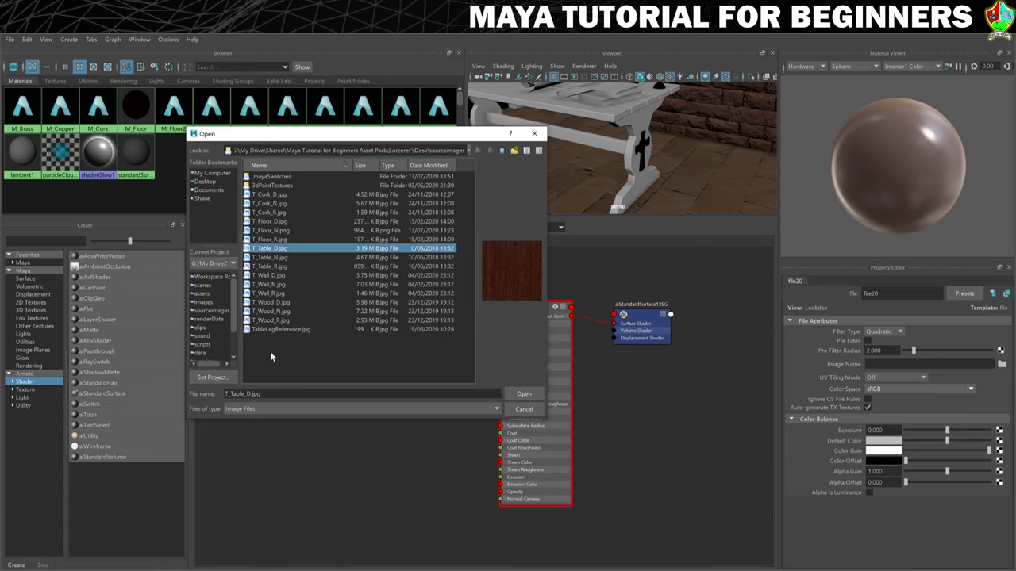
pyautogui.click(520, 395)
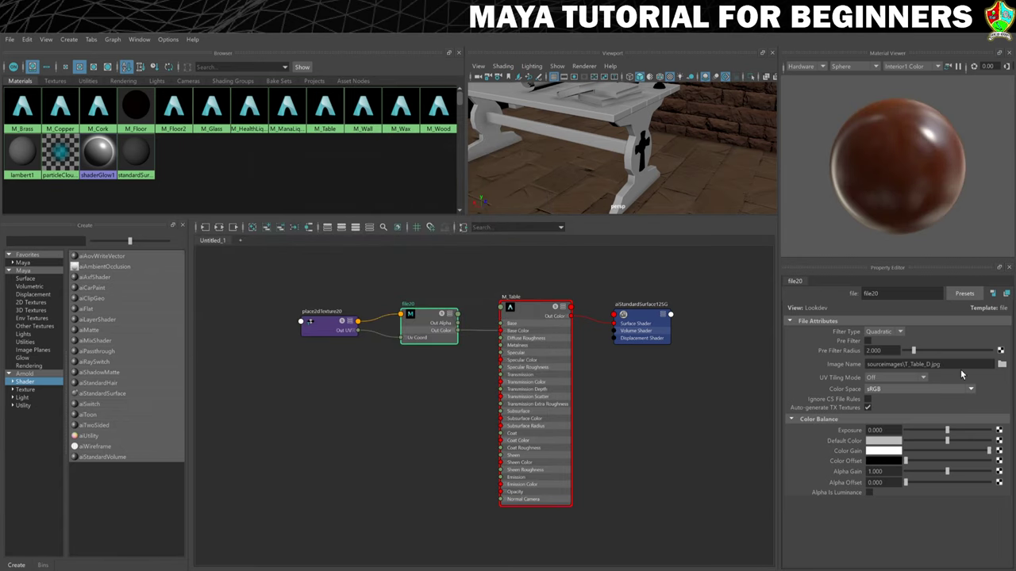
# Step: Map a file texture to M_Table's specular roughness and load T_Table_R.jpg into it
pyautogui.click(532, 304)
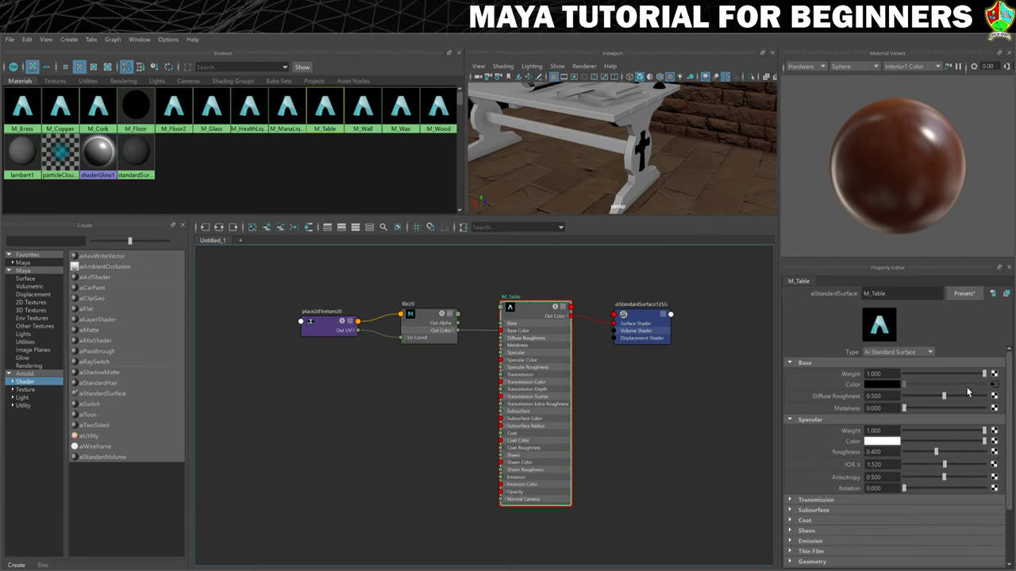
pyautogui.click(993, 452)
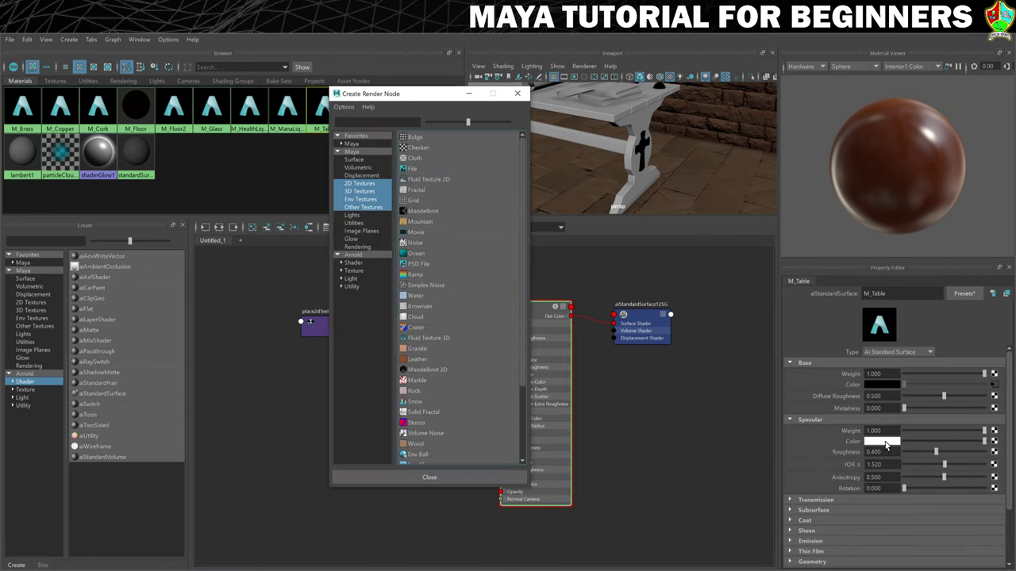
pyautogui.click(413, 168)
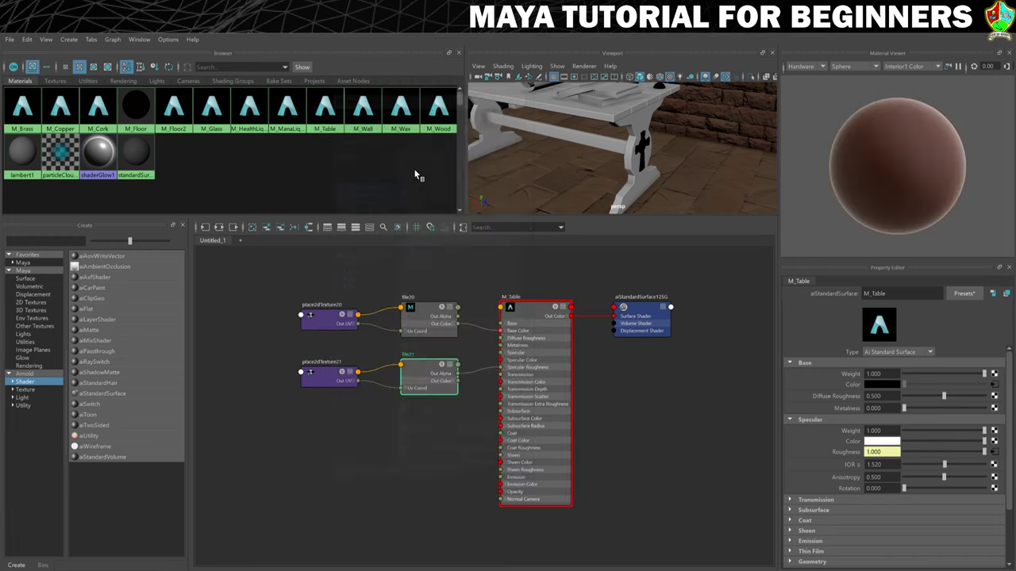
pyautogui.click(1001, 363)
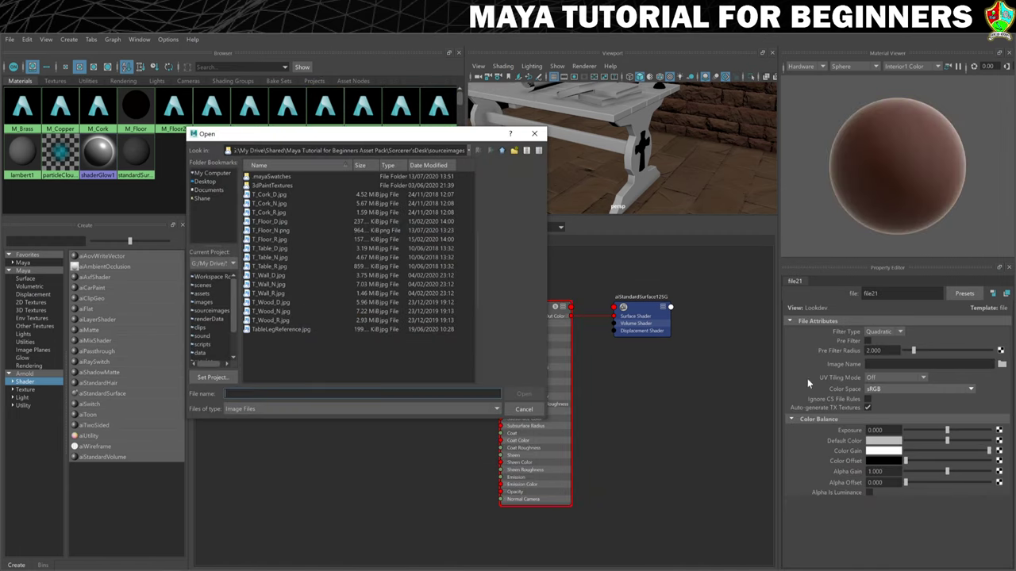
pyautogui.click(261, 267)
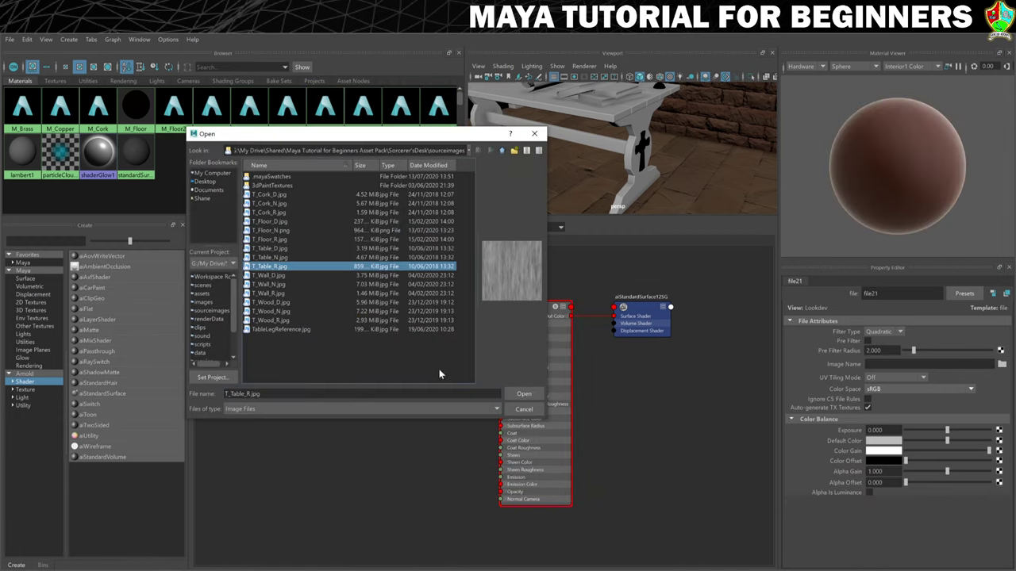
pyautogui.click(524, 395)
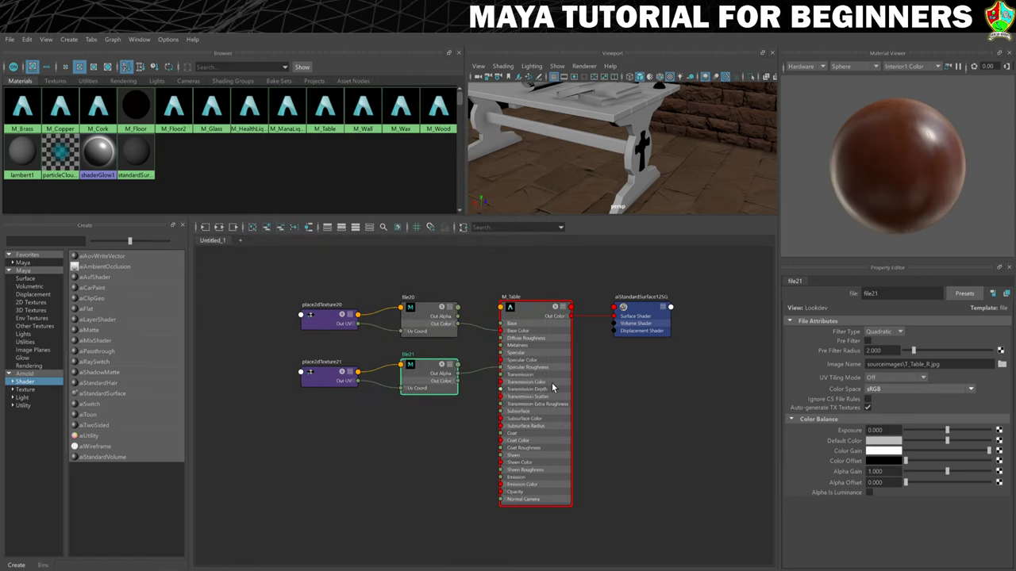
# Step: Add a file texture to M_Table's bump mapping and set the bump node to use it as Tangent Space Normals
pyautogui.click(520, 312)
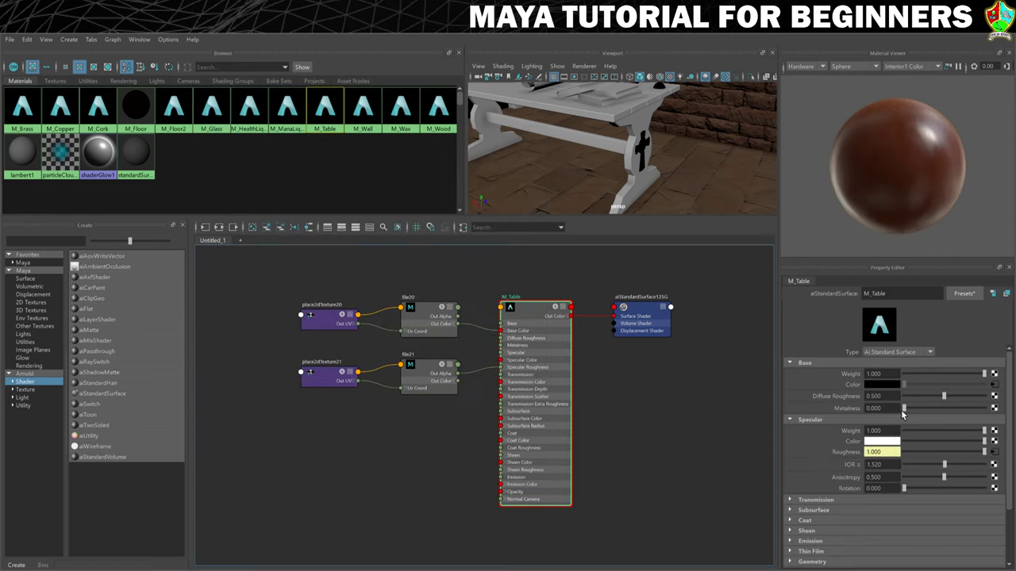
pyautogui.scroll(-3, 857, 432)
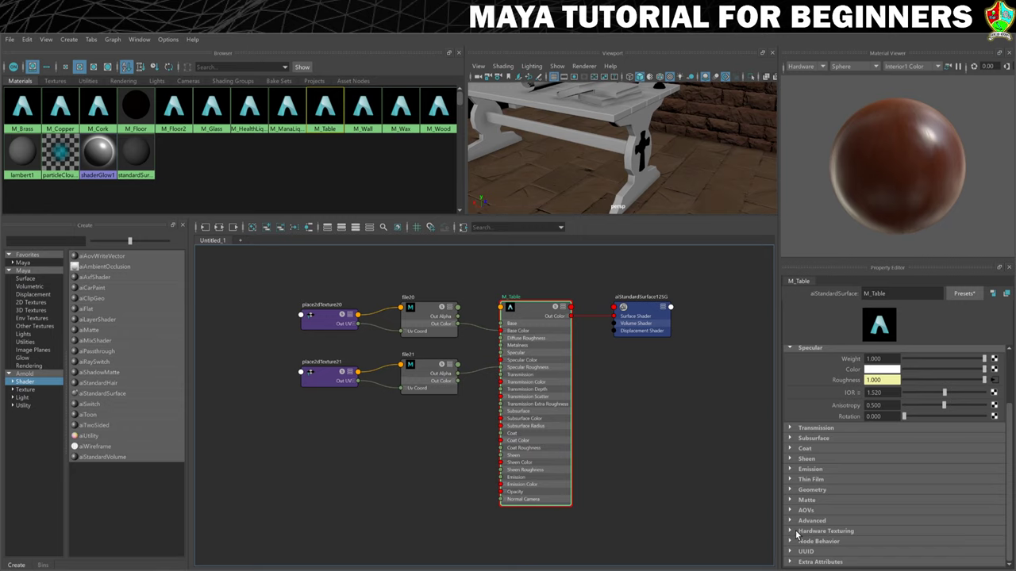
pyautogui.click(791, 490)
pyautogui.scroll(-2, 827, 494)
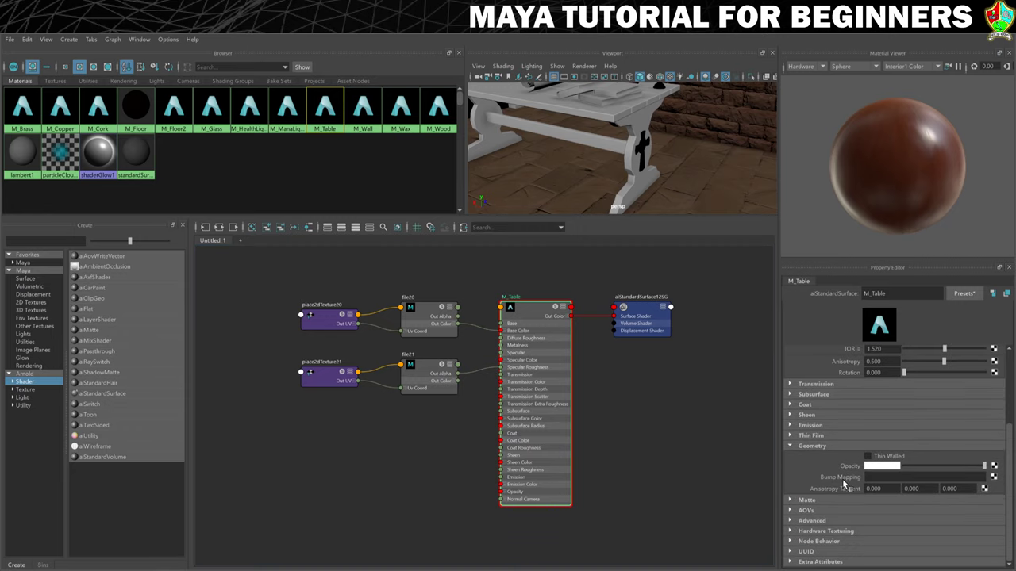
pyautogui.click(993, 477)
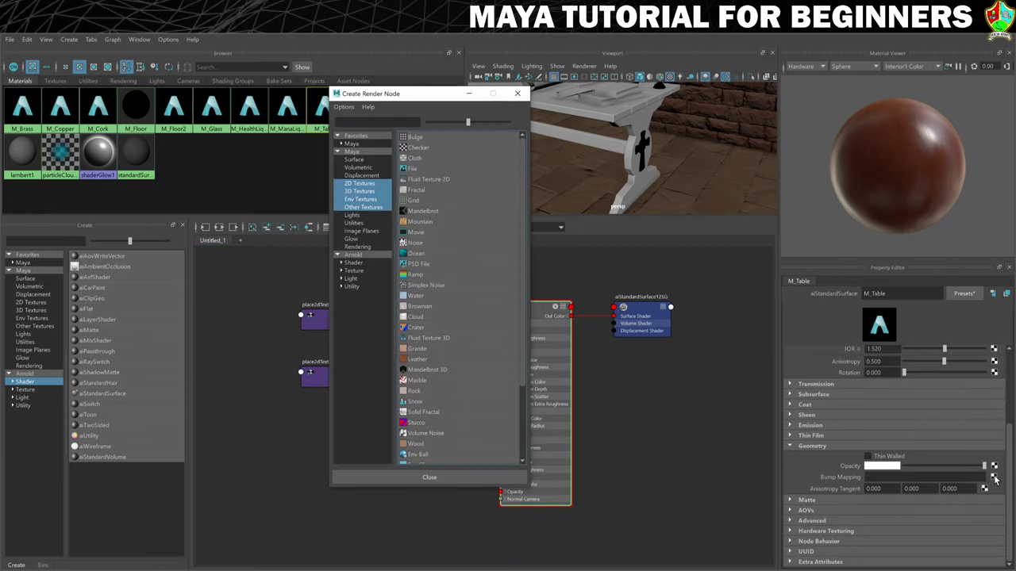
pyautogui.click(440, 169)
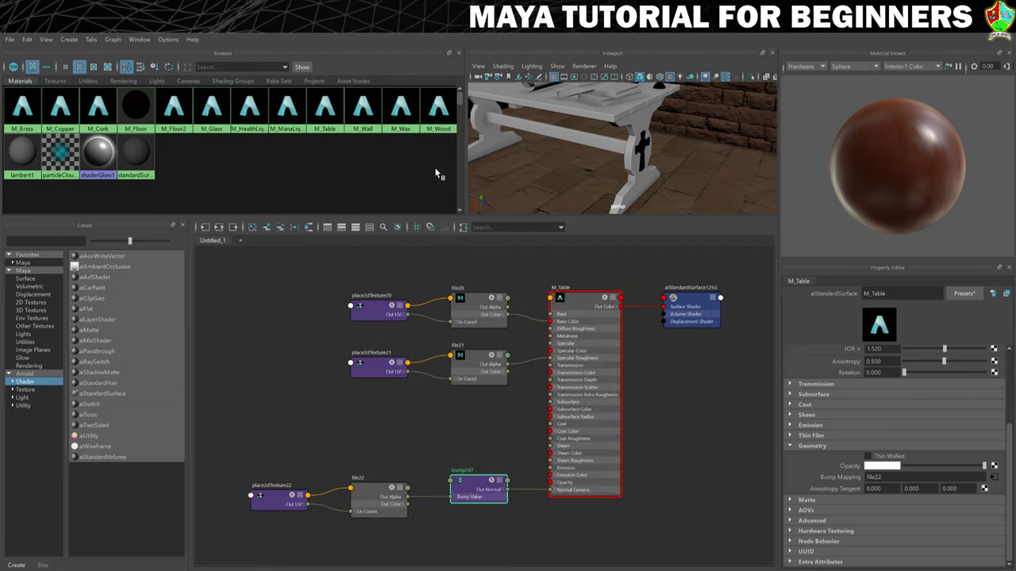
pyautogui.click(878, 355)
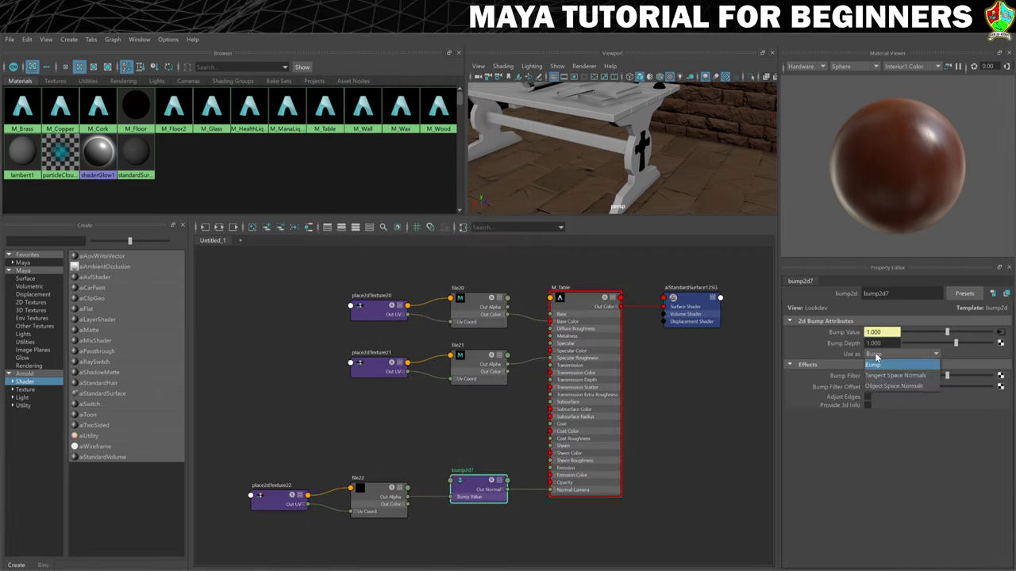
pyautogui.click(894, 376)
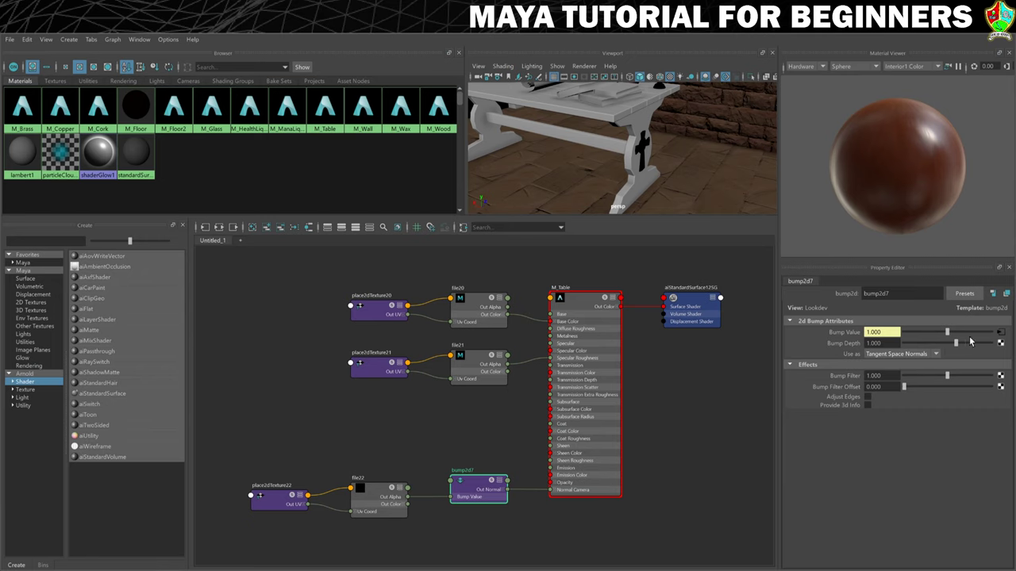
# Step: Load T_Table_N.jpg as the image of the file texture feeding the bump node
pyautogui.click(1000, 333)
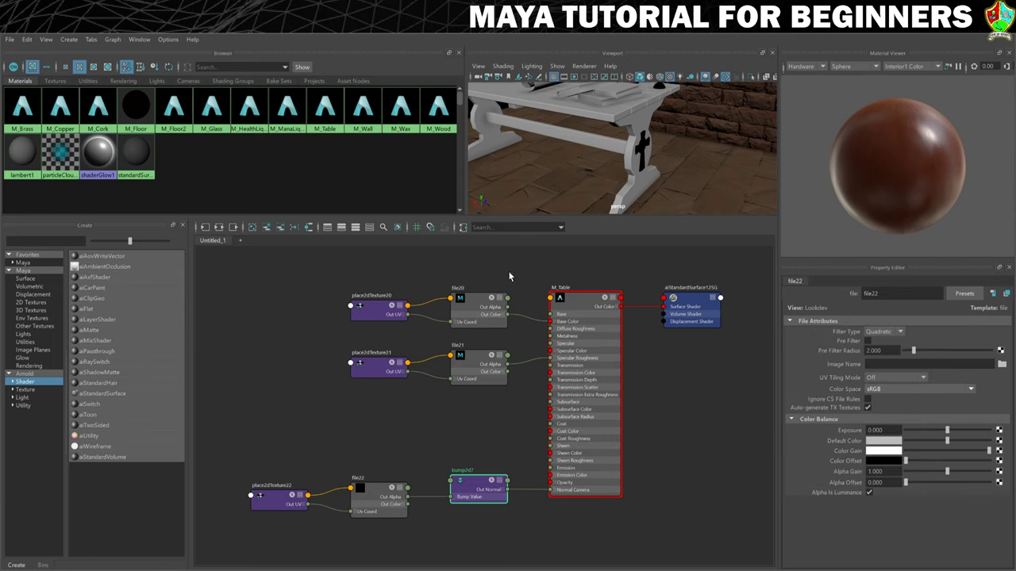
pyautogui.click(1001, 364)
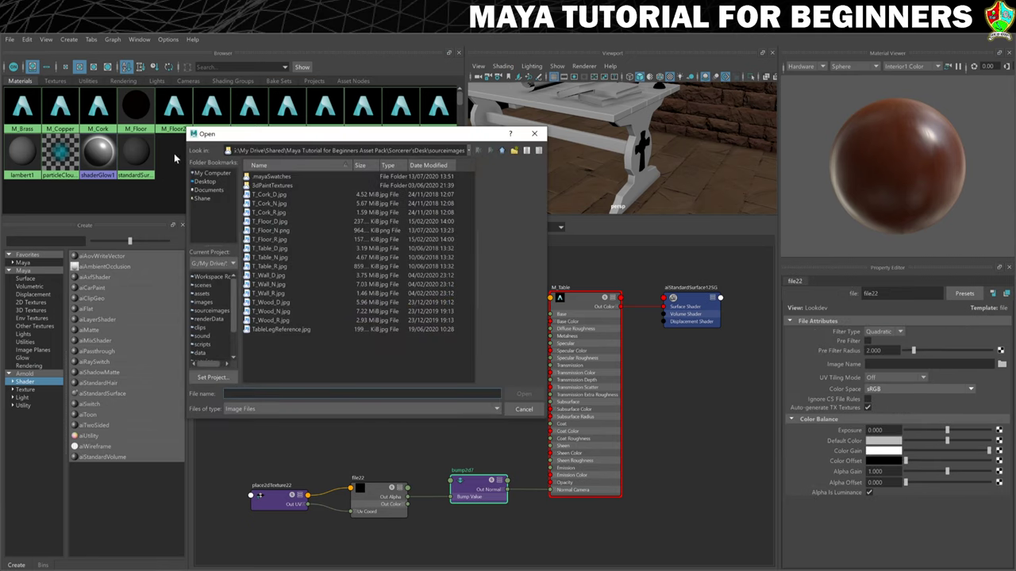
pyautogui.click(270, 258)
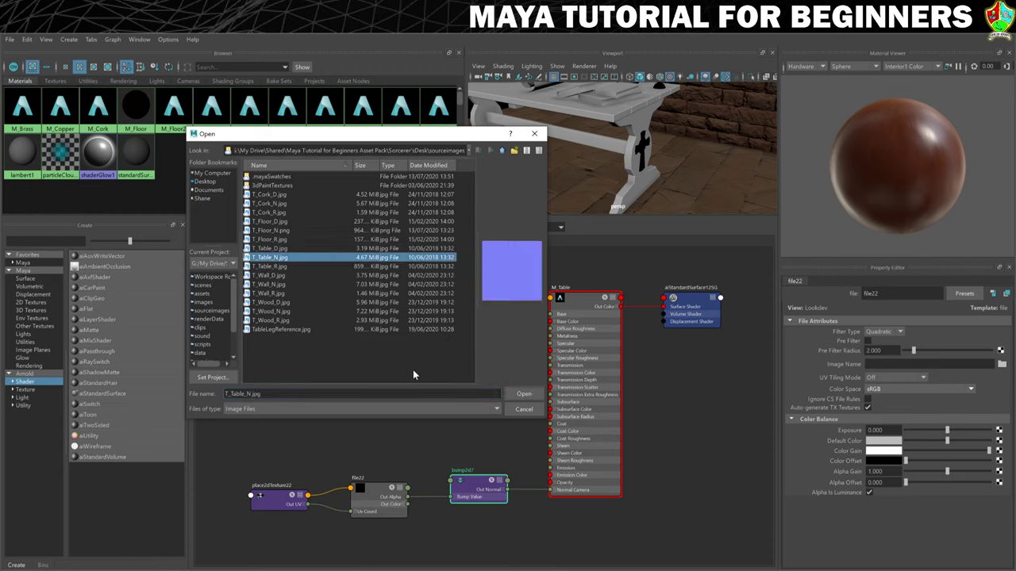
pyautogui.click(524, 394)
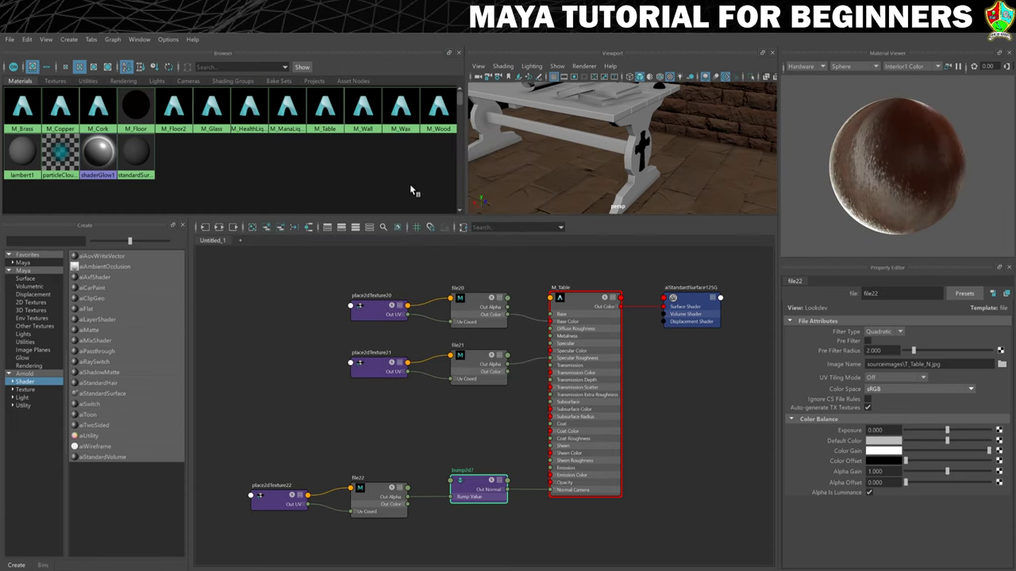
# Step: Assign the M_Table material to the table leg with the cross cut-out and to the tabletop
pyautogui.click(326, 111)
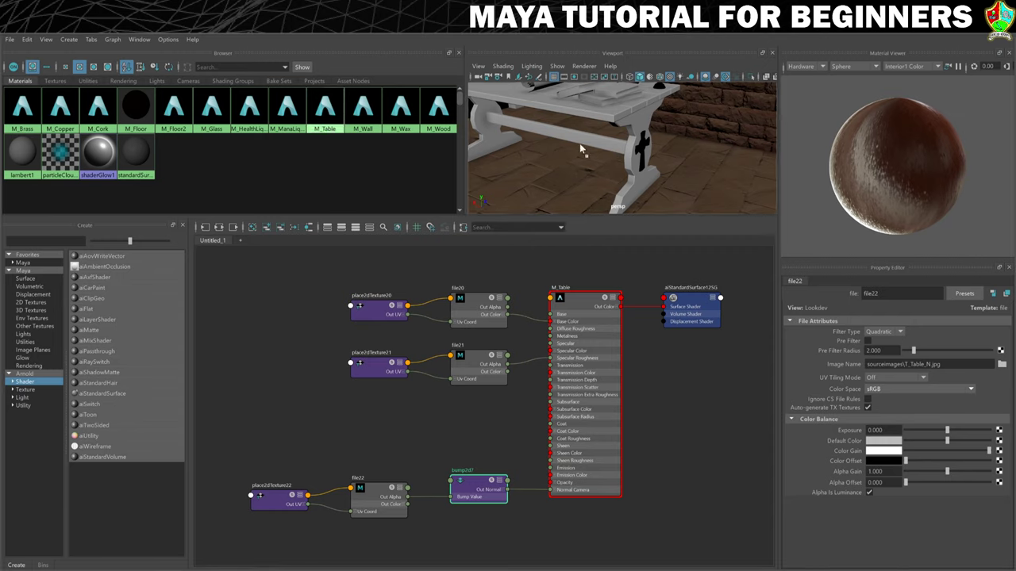
pyautogui.moveTo(655, 123); pyautogui.dragTo(640, 125, button='middle')
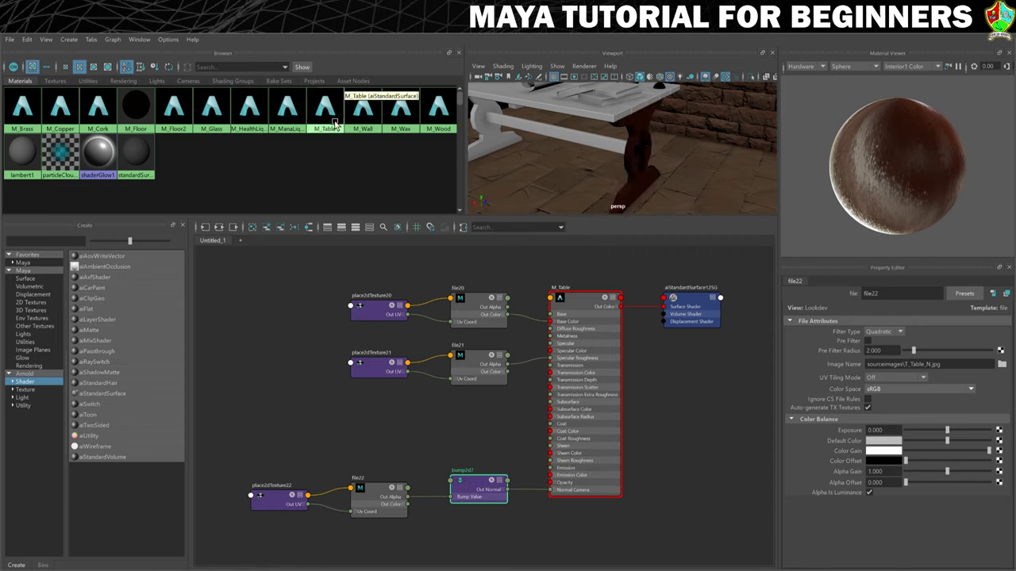
pyautogui.moveTo(343, 118); pyautogui.dragTo(548, 113, button='middle')
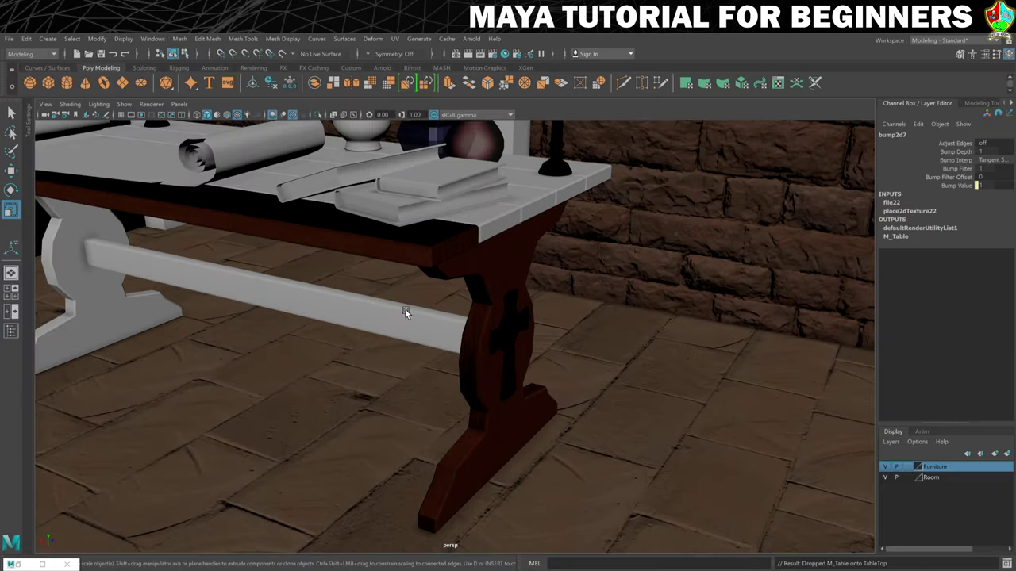
# Step: Frame the table's corner closely, switch the viewport renderer to Arnold and start rendering the textured leg and tabletop
pyautogui.keyDown('alt'); pyautogui.moveTo(405, 308); pyautogui.dragTo(435, 309); pyautogui.keyUp('alt')
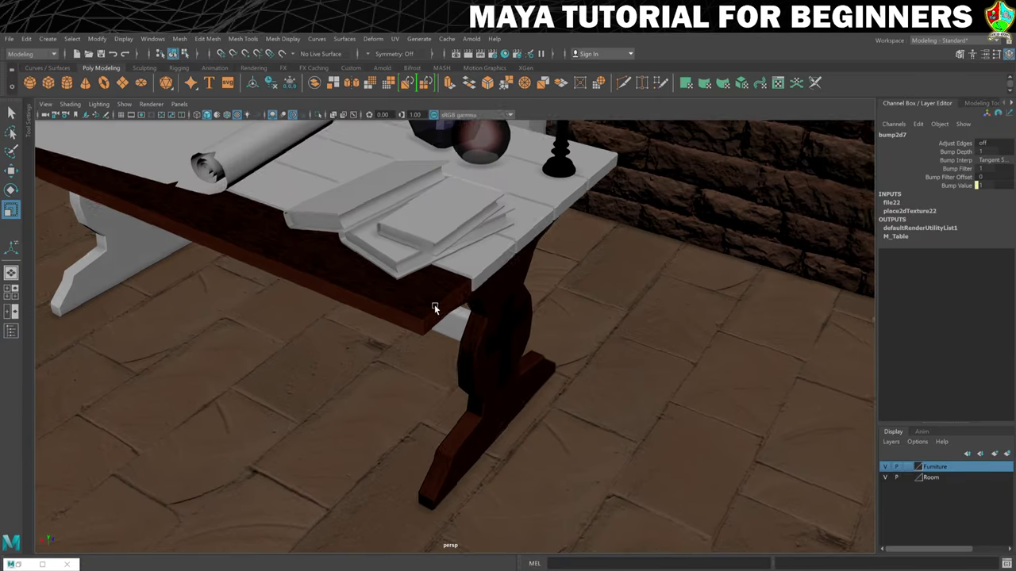
pyautogui.scroll(2, 435, 309)
pyautogui.scroll(2, 435, 302)
pyautogui.keyDown('alt'); pyautogui.moveTo(436, 302); pyautogui.dragTo(512, 341, button='middle'); pyautogui.keyUp('alt')
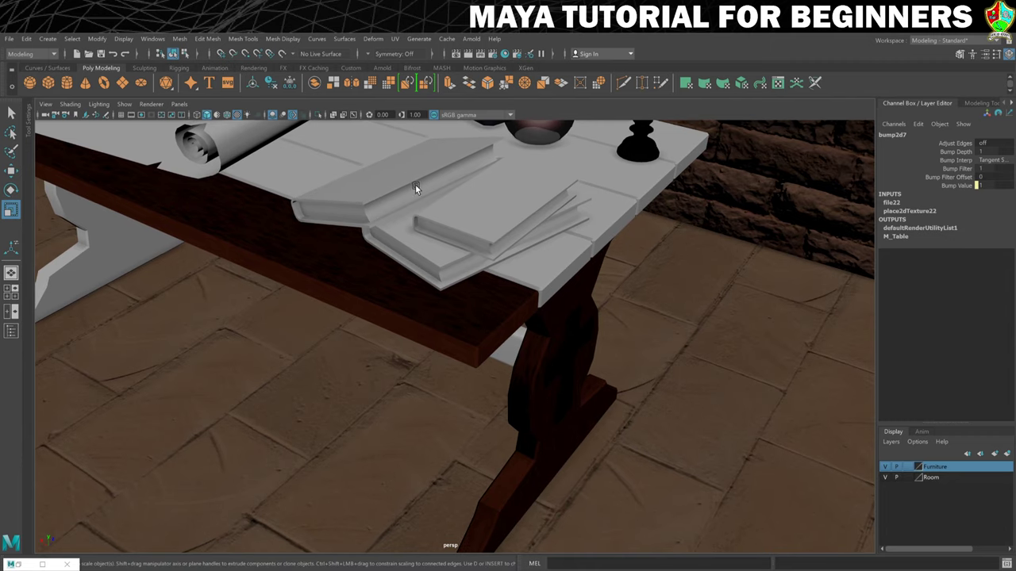
pyautogui.click(151, 104)
pyautogui.click(156, 135)
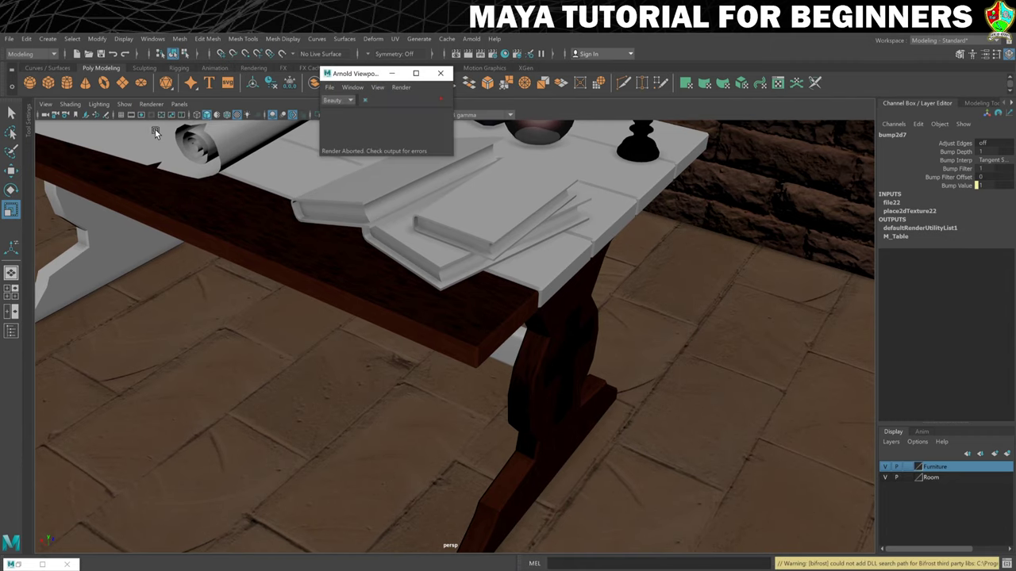
pyautogui.moveTo(366, 71); pyautogui.dragTo(146, 180)
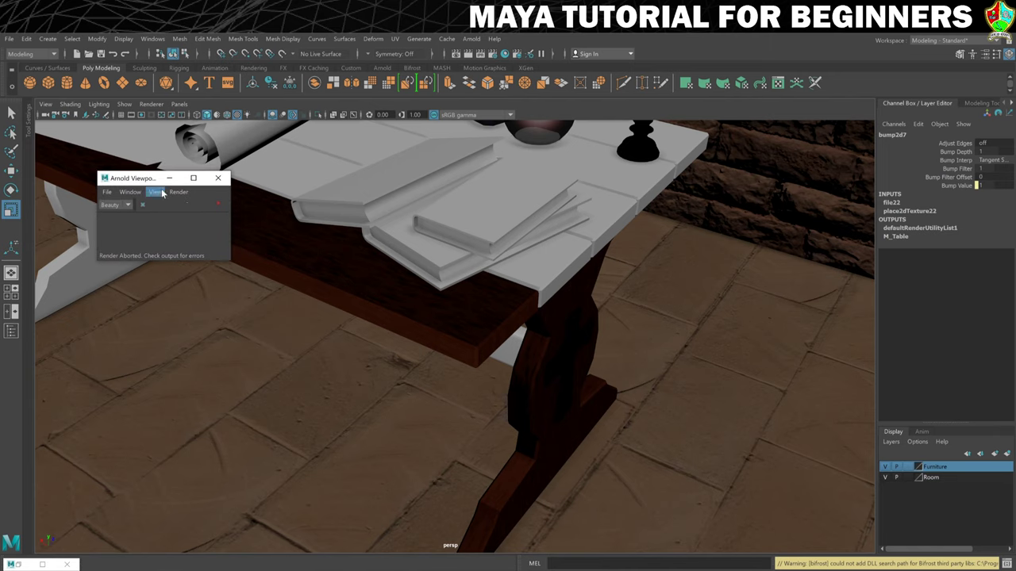
pyautogui.click(220, 204)
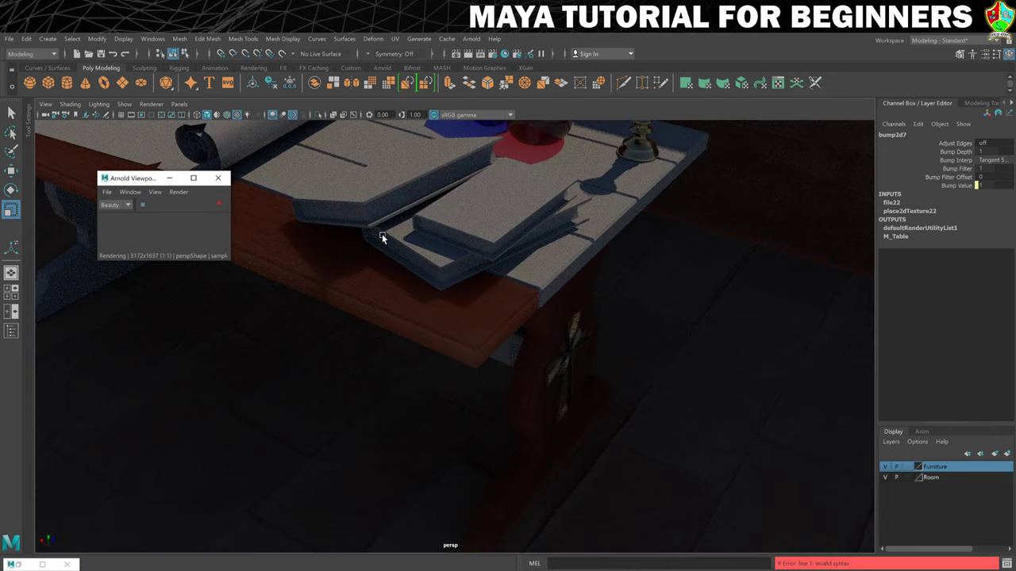